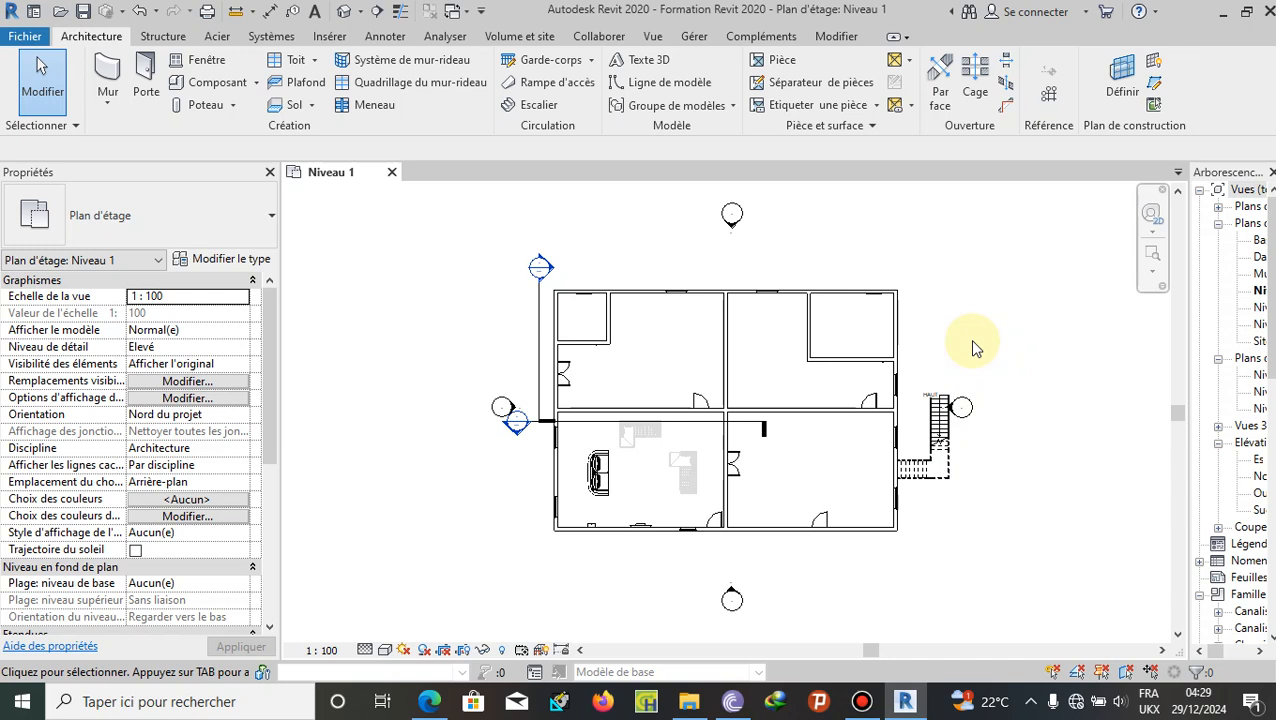
# Step: Create two duplicates of the Niveau 1 floor plan view, without detailing
pyautogui.scroll(-2, 507, 413)
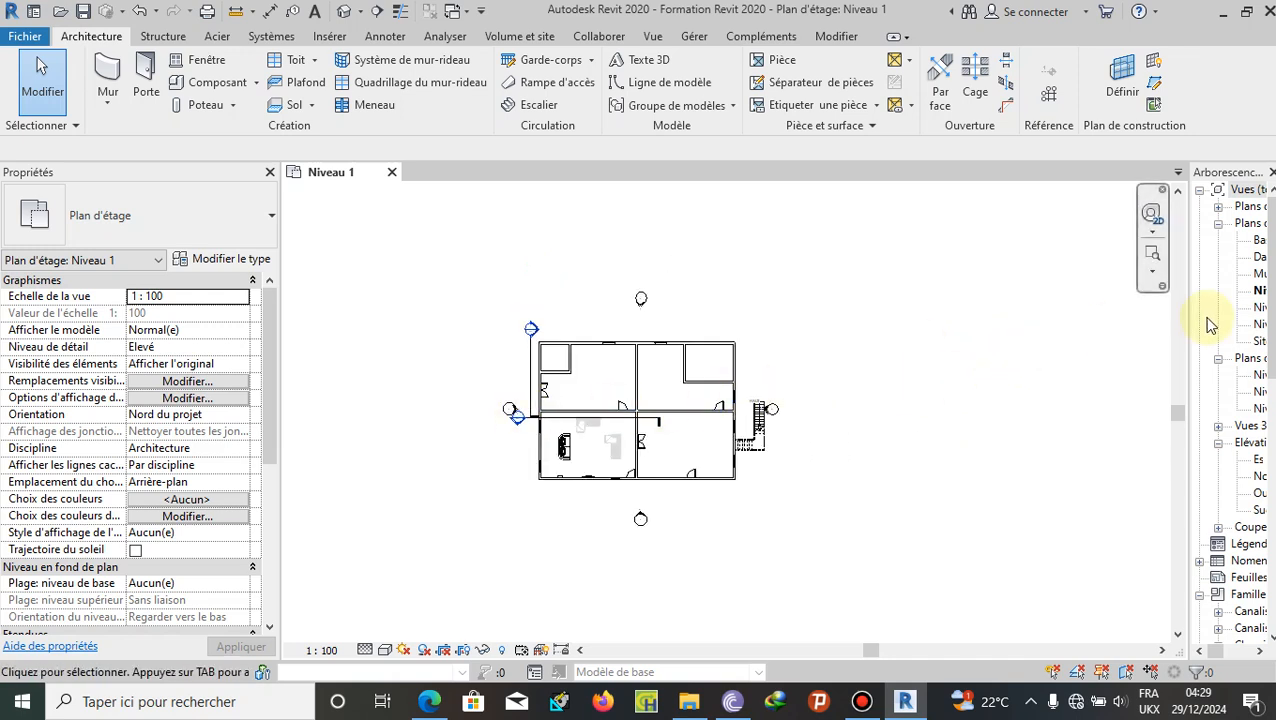
pyautogui.moveTo(1185, 335); pyautogui.dragTo(1025, 350)
pyautogui.rightClick(1120, 296)
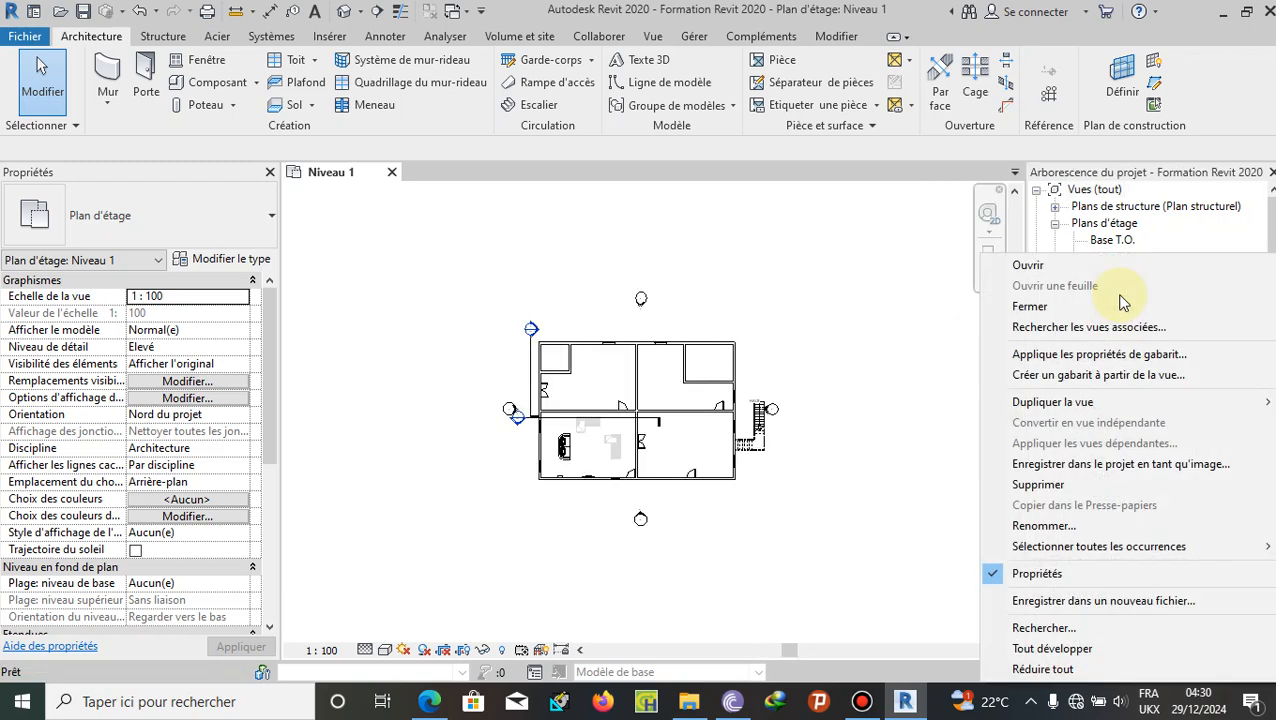
pyautogui.moveTo(1090, 402)
pyautogui.click(929, 405)
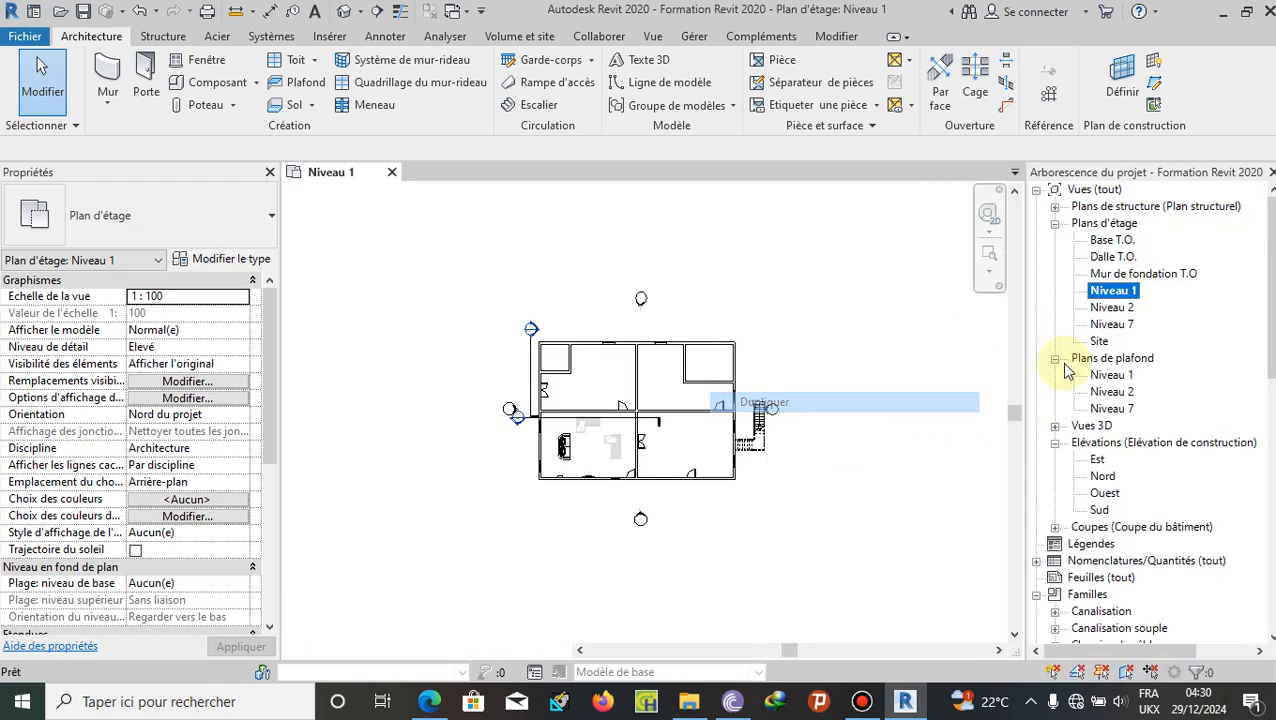
pyautogui.rightClick(1113, 295)
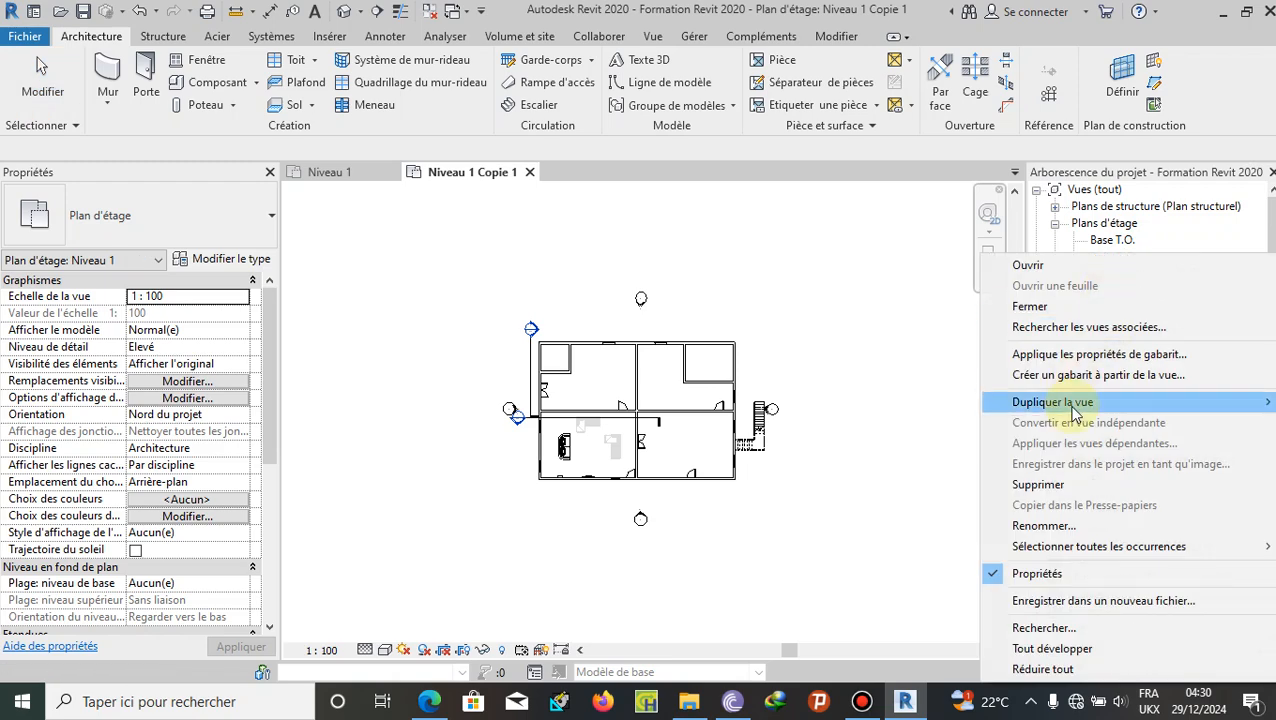
pyautogui.moveTo(990, 404)
pyautogui.click(908, 405)
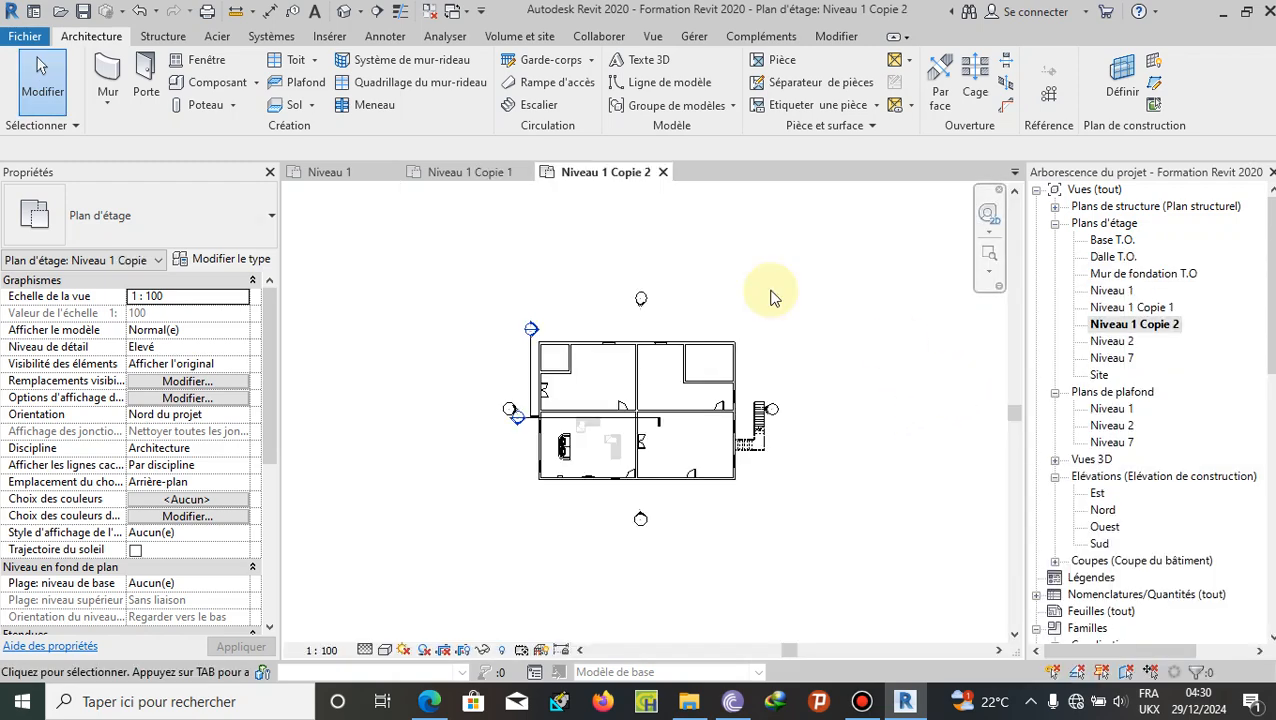
# Step: In the original Niveau 1 view, override the Murs category's foreground cut pattern with solid fill
pyautogui.click(335, 172)
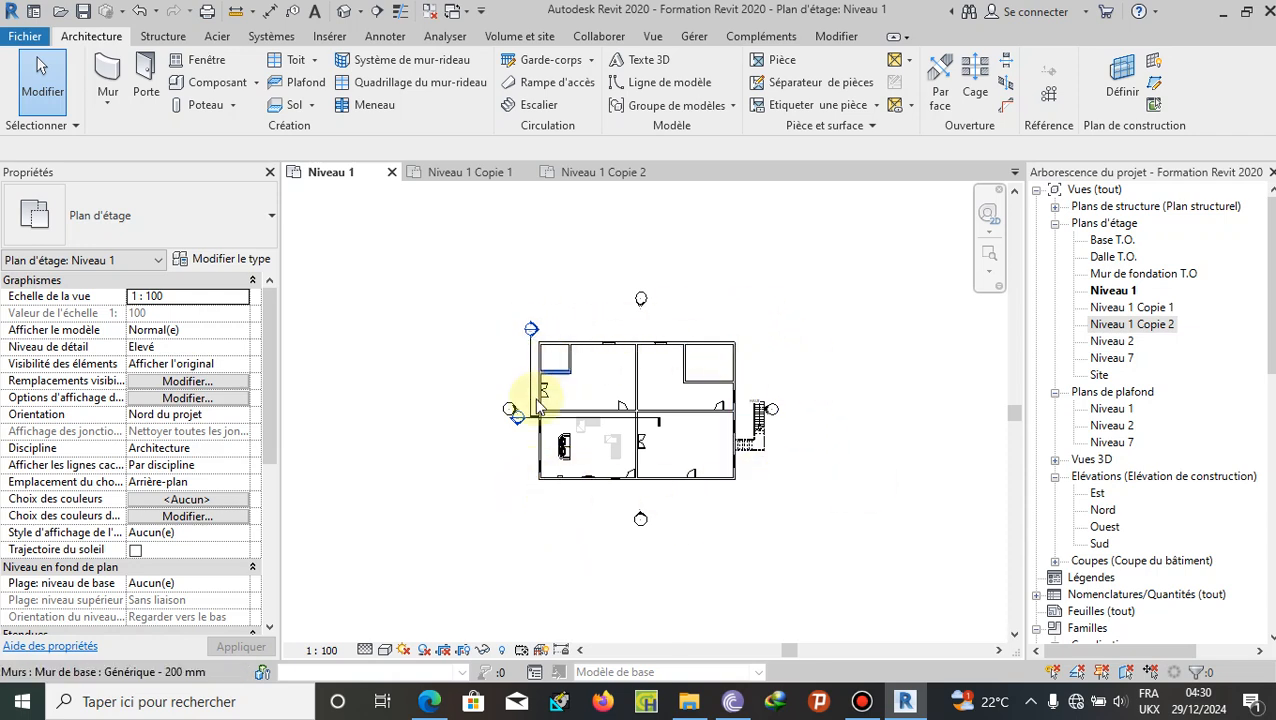
pyautogui.click(651, 36)
pyautogui.click(237, 62)
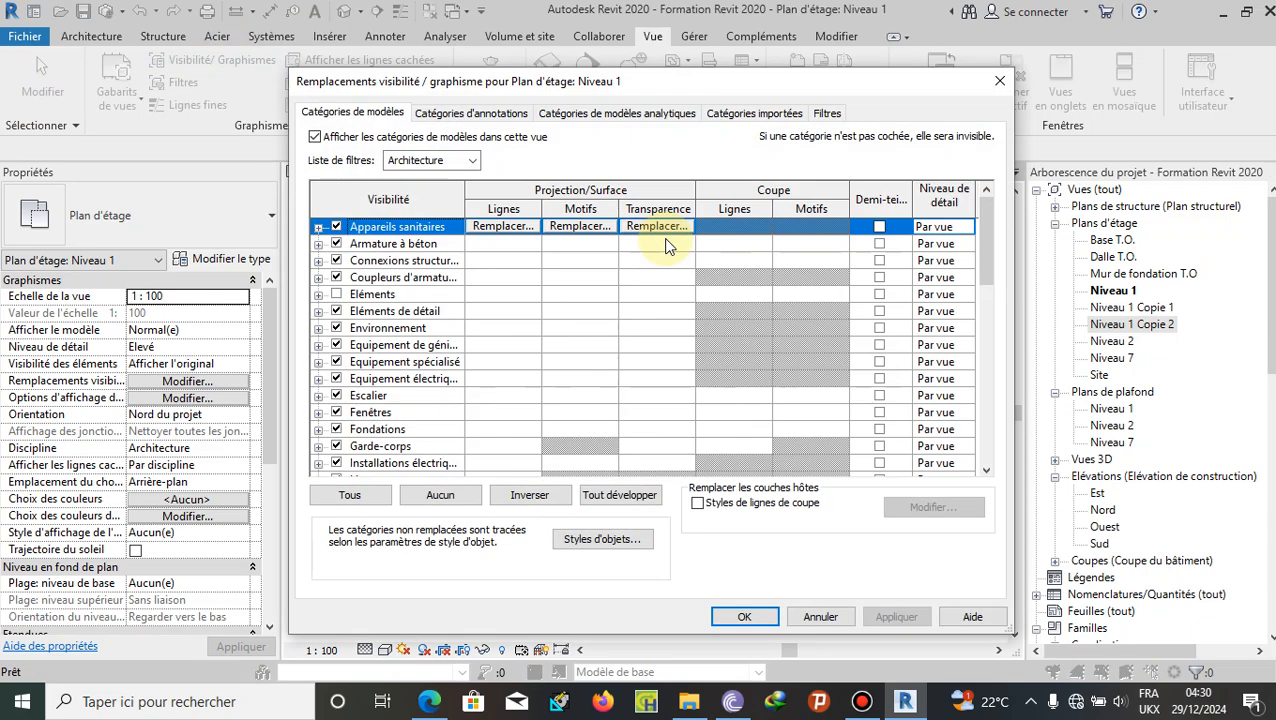
pyautogui.scroll(-3, 512, 328)
pyautogui.scroll(-1, 505, 328)
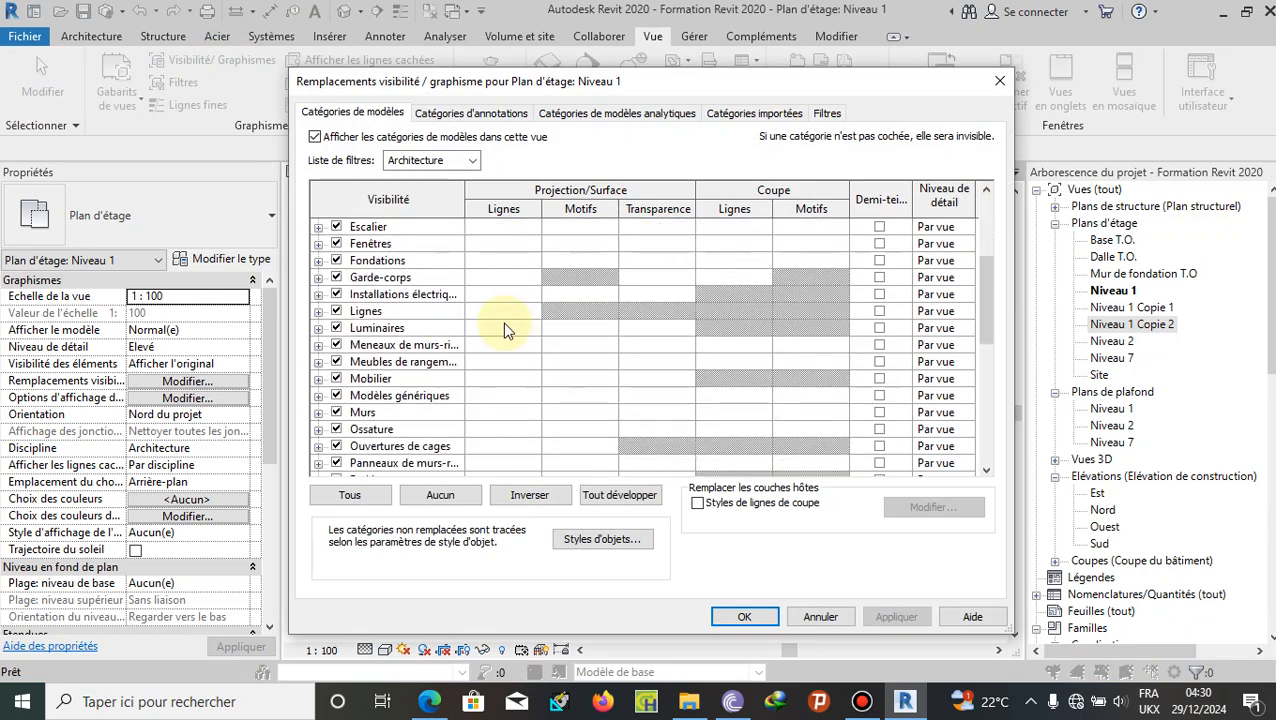
pyautogui.click(440, 412)
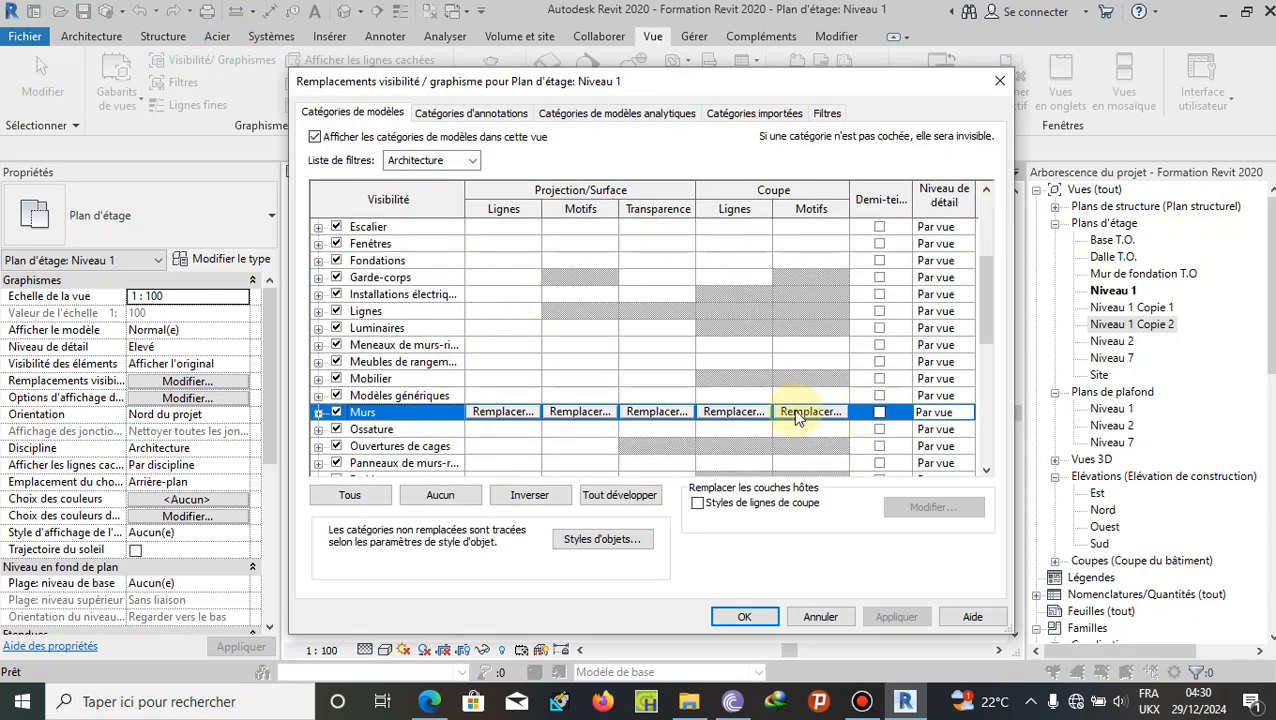
pyautogui.click(787, 413)
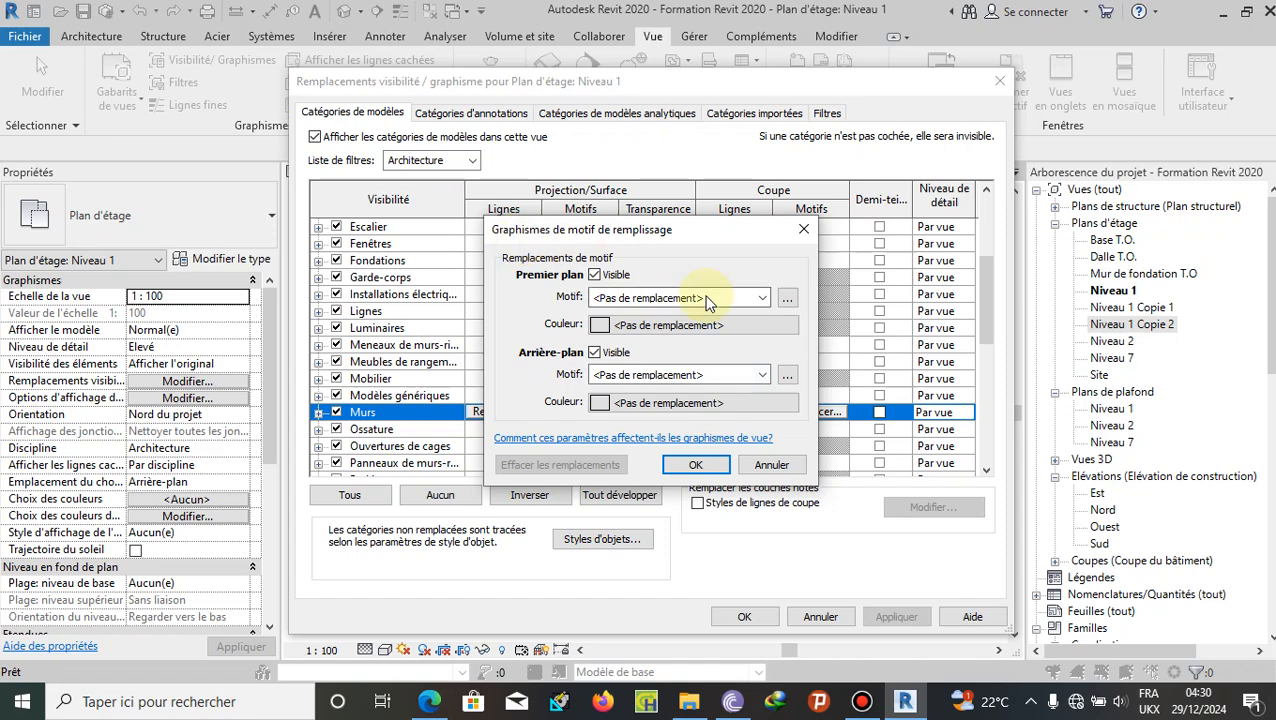
pyautogui.click(762, 300)
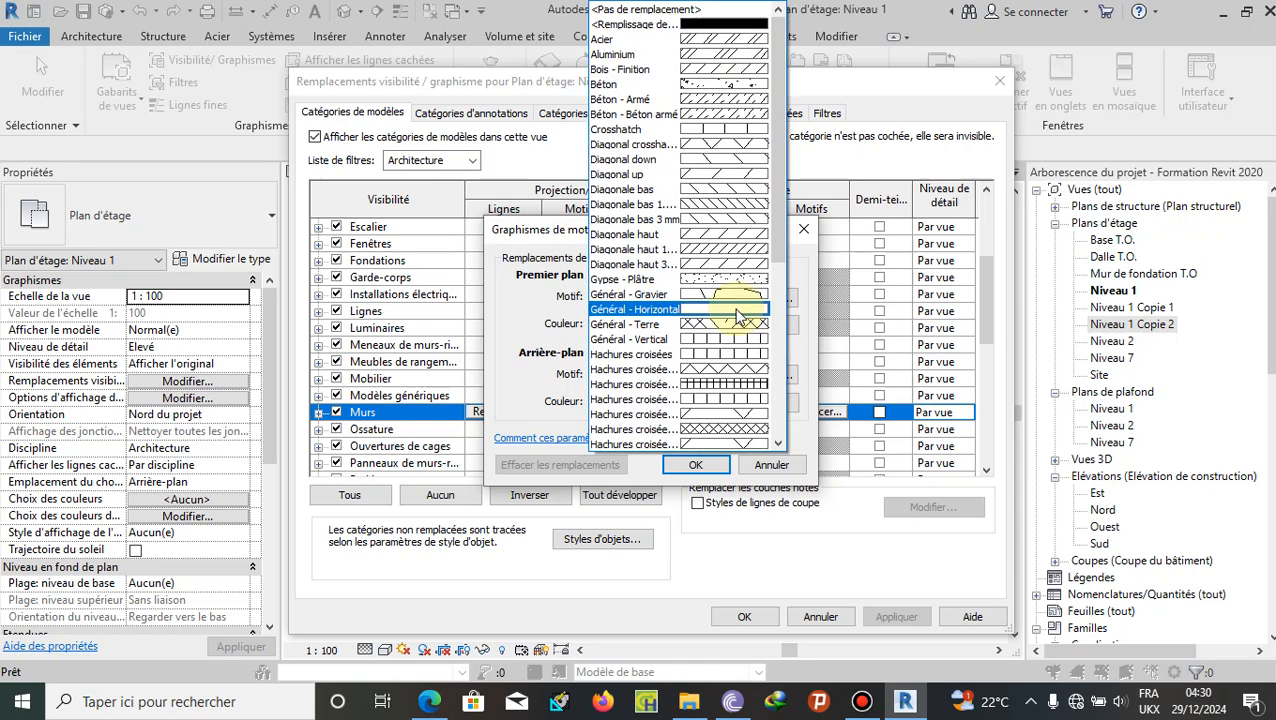
pyautogui.click(713, 25)
# Step: Set the walls' foreground cut pattern colour to red (RGB 255, 0, 0) and apply the graphic override to the view
pyautogui.click(666, 325)
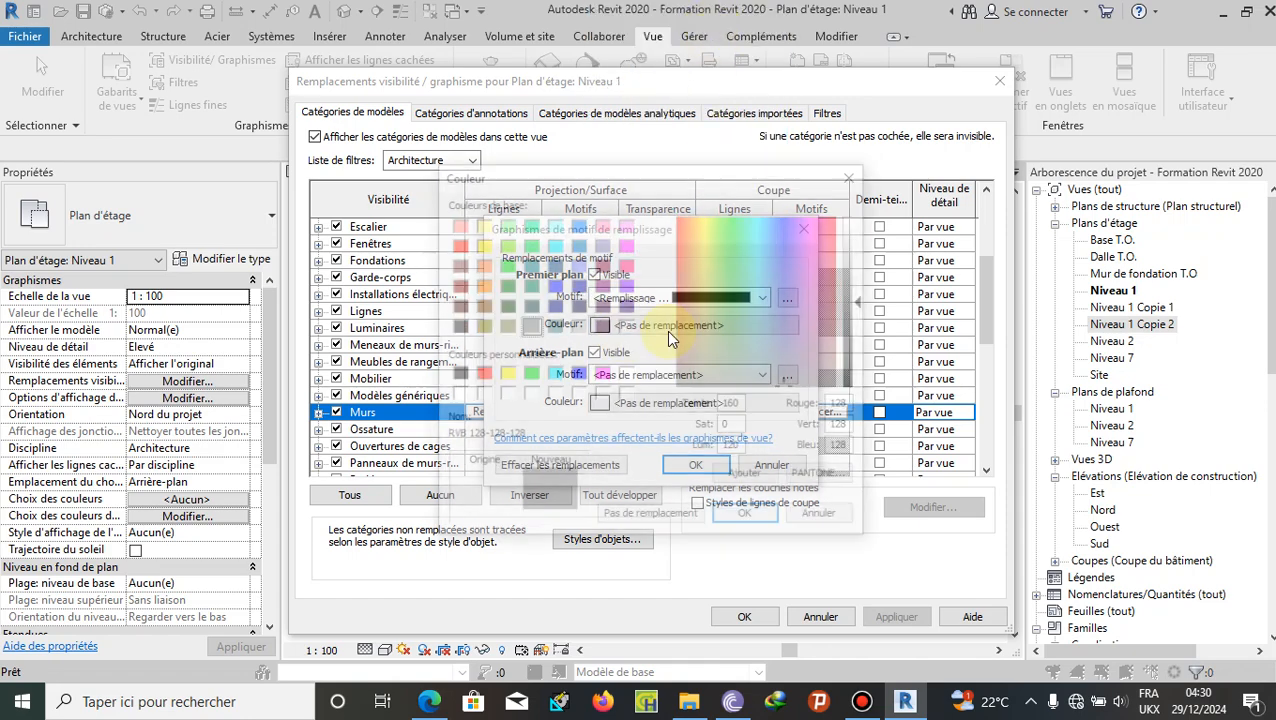
pyautogui.click(484, 377)
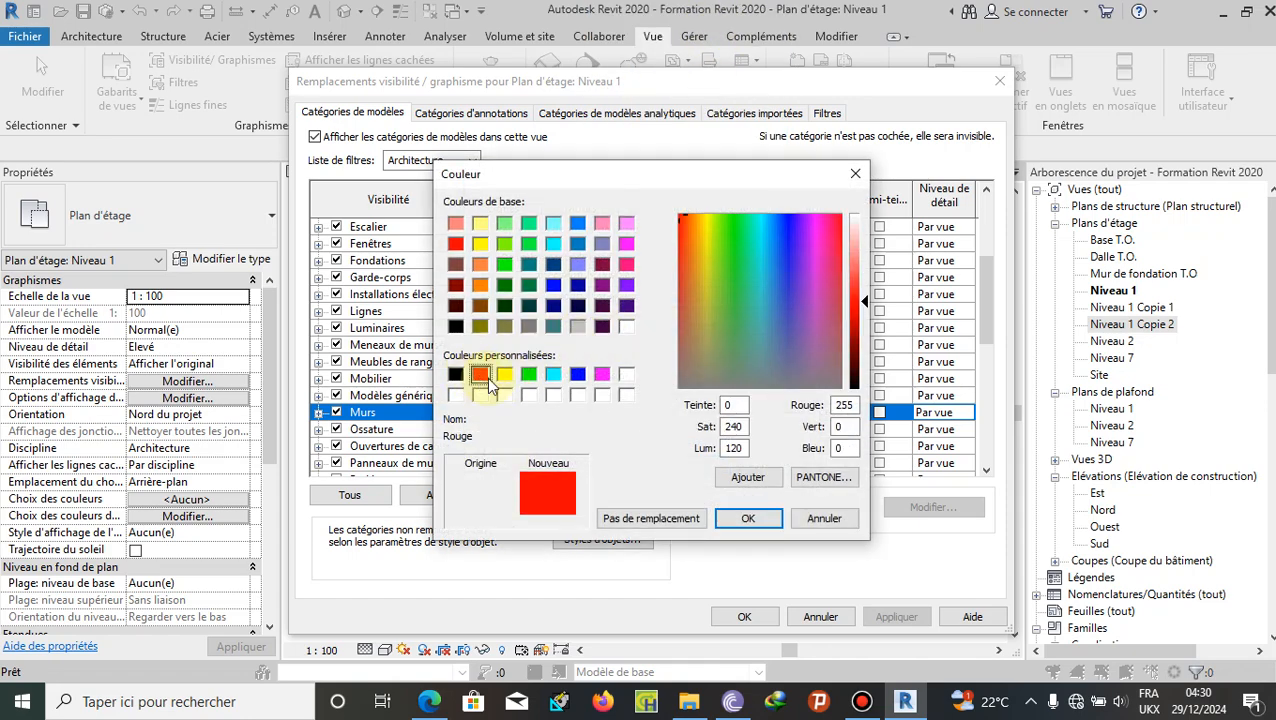
pyautogui.click(748, 518)
pyautogui.click(696, 464)
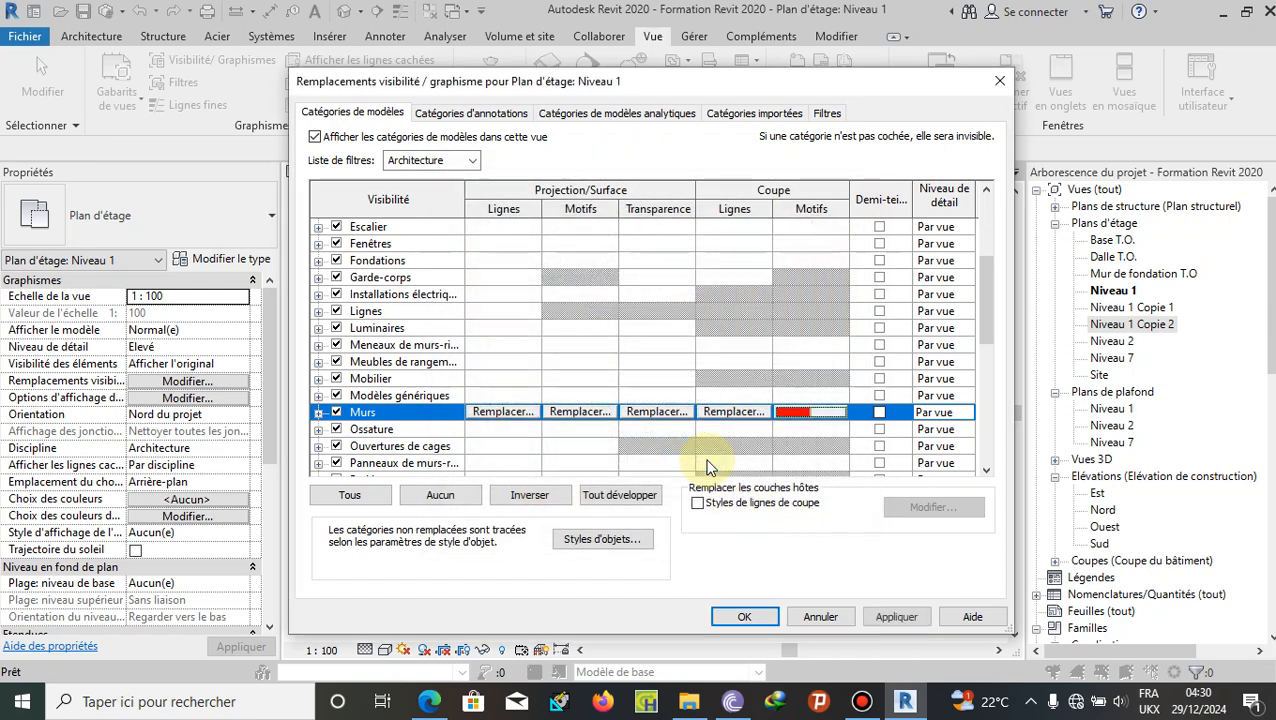
pyautogui.click(896, 616)
pyautogui.click(744, 616)
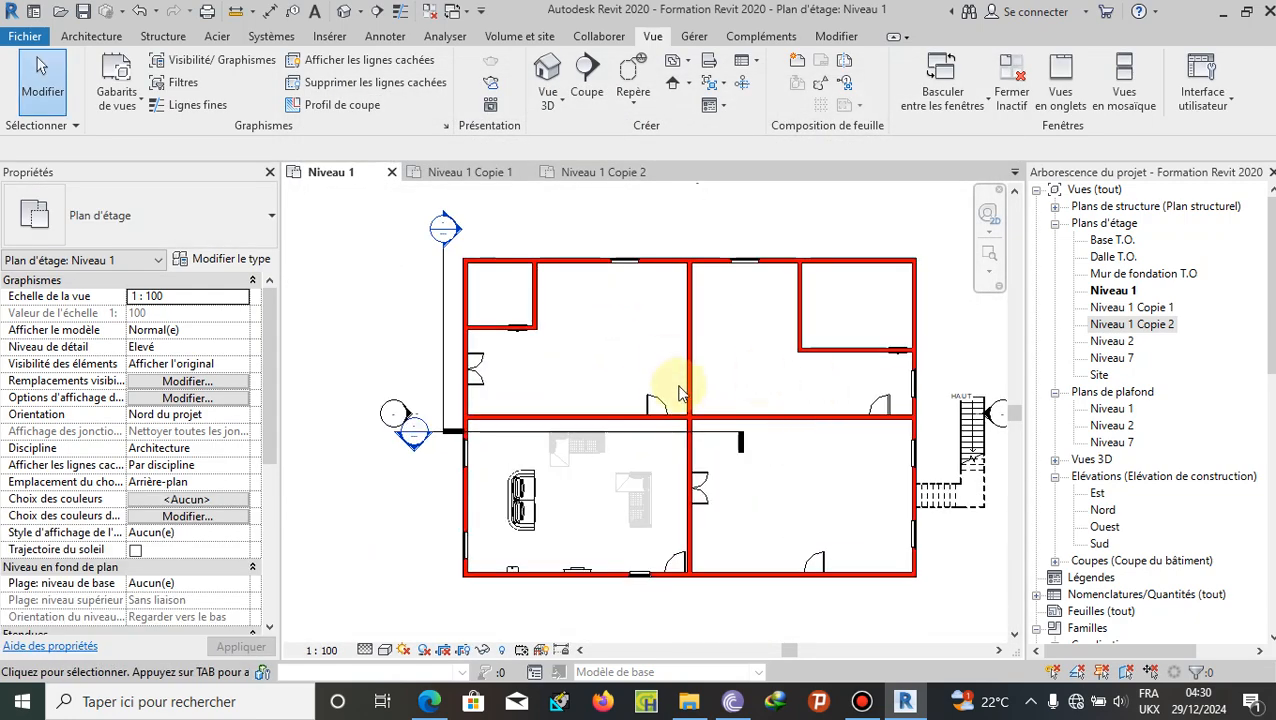
# Step: Create a view template named "essaie" from the current Niveau 1 view, keeping all its properties included
pyautogui.scroll(-1, 663, 400)
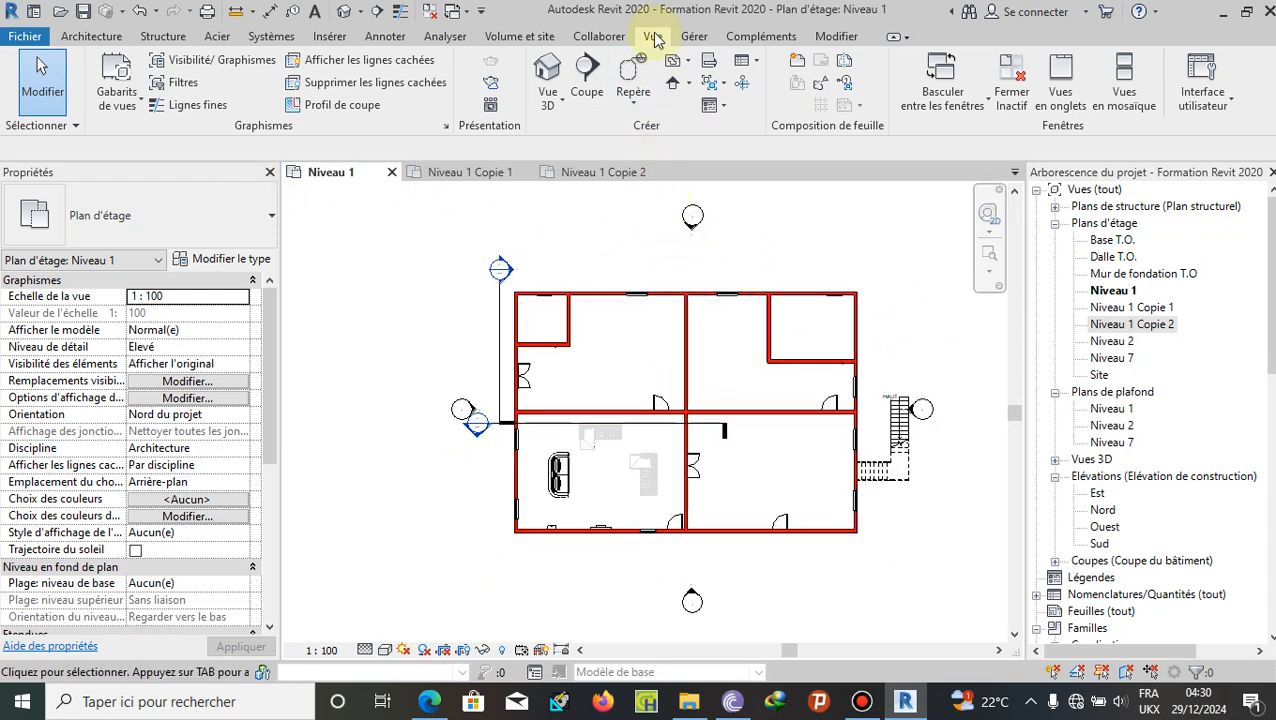
pyautogui.click(138, 103)
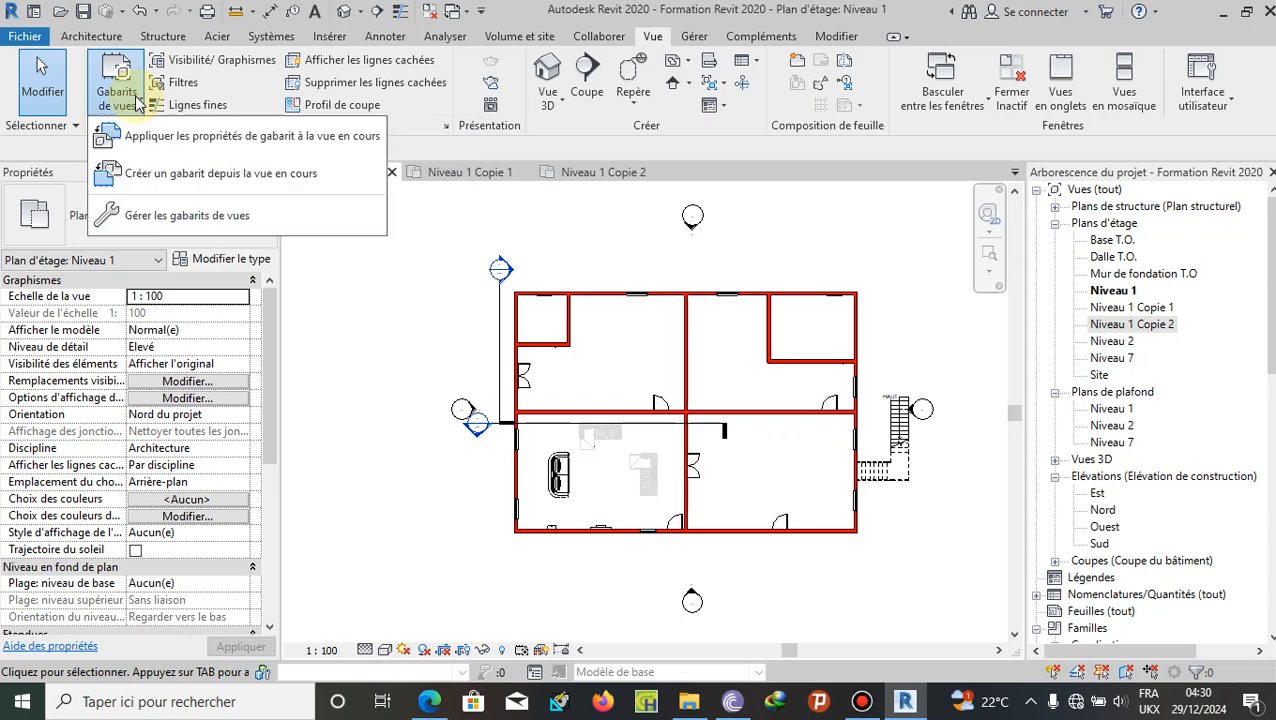
pyautogui.click(180, 174)
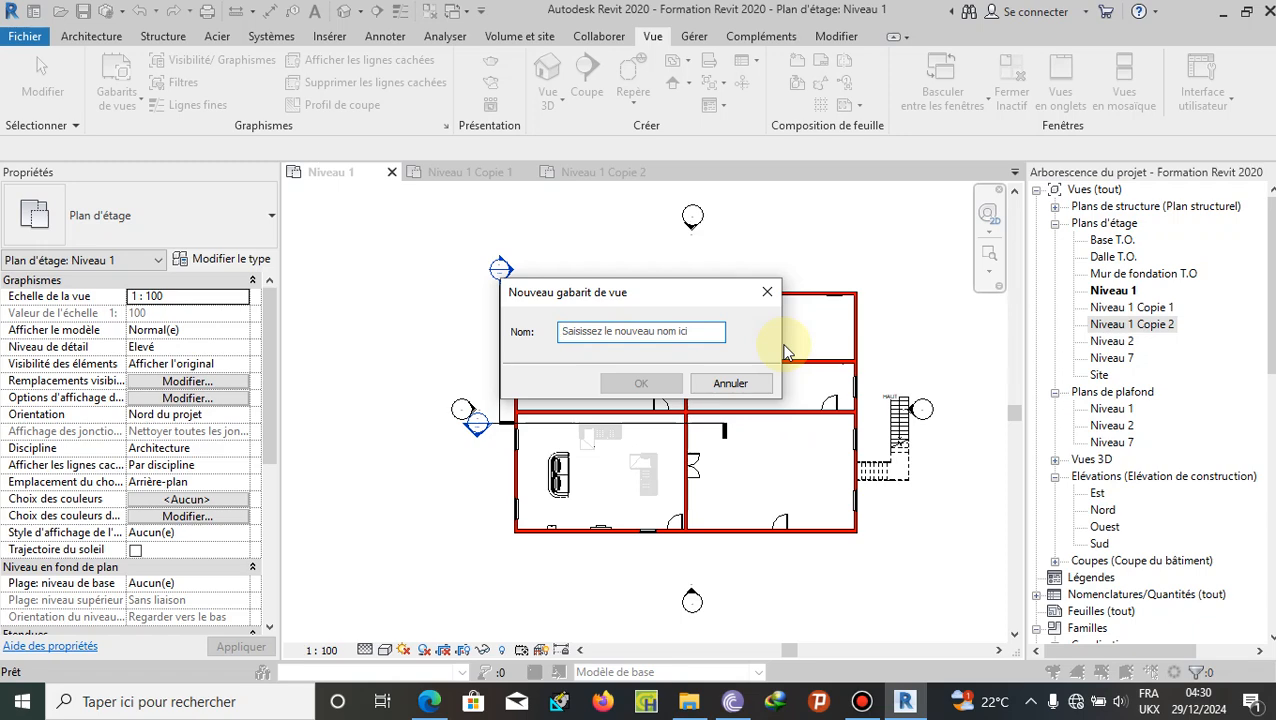
pyautogui.write('essai')
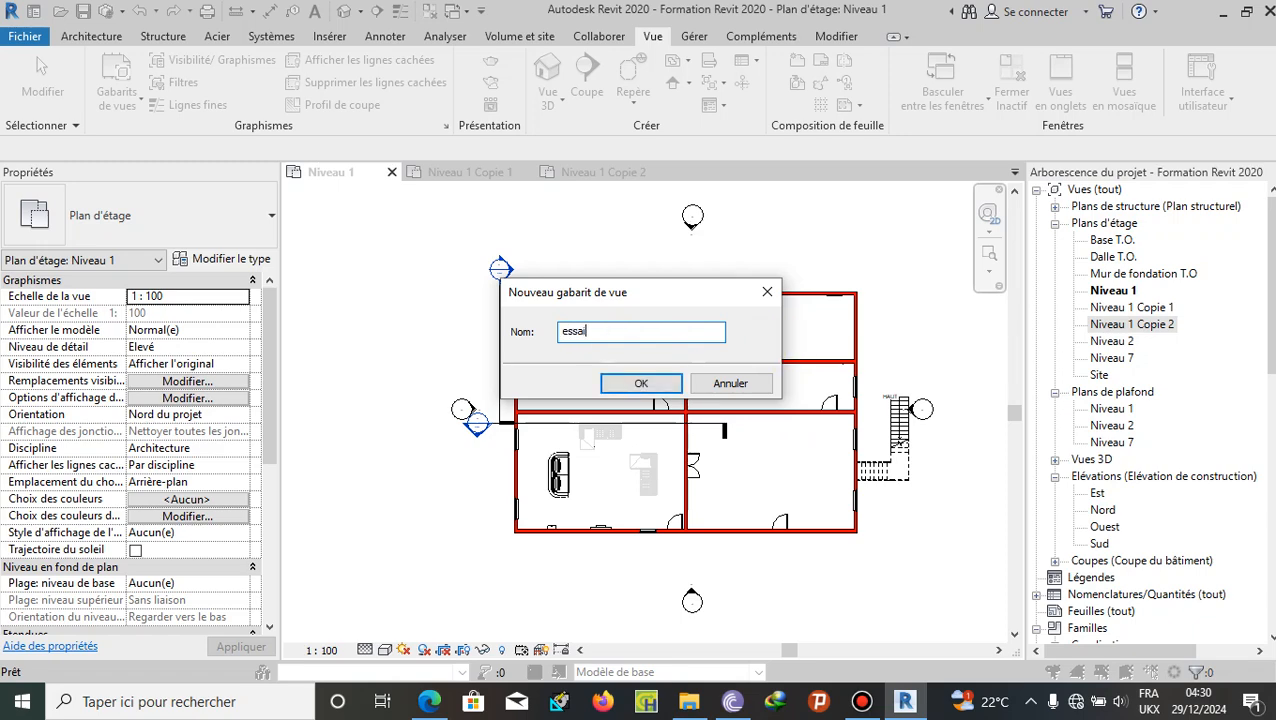
pyautogui.write('e')
pyautogui.click(641, 383)
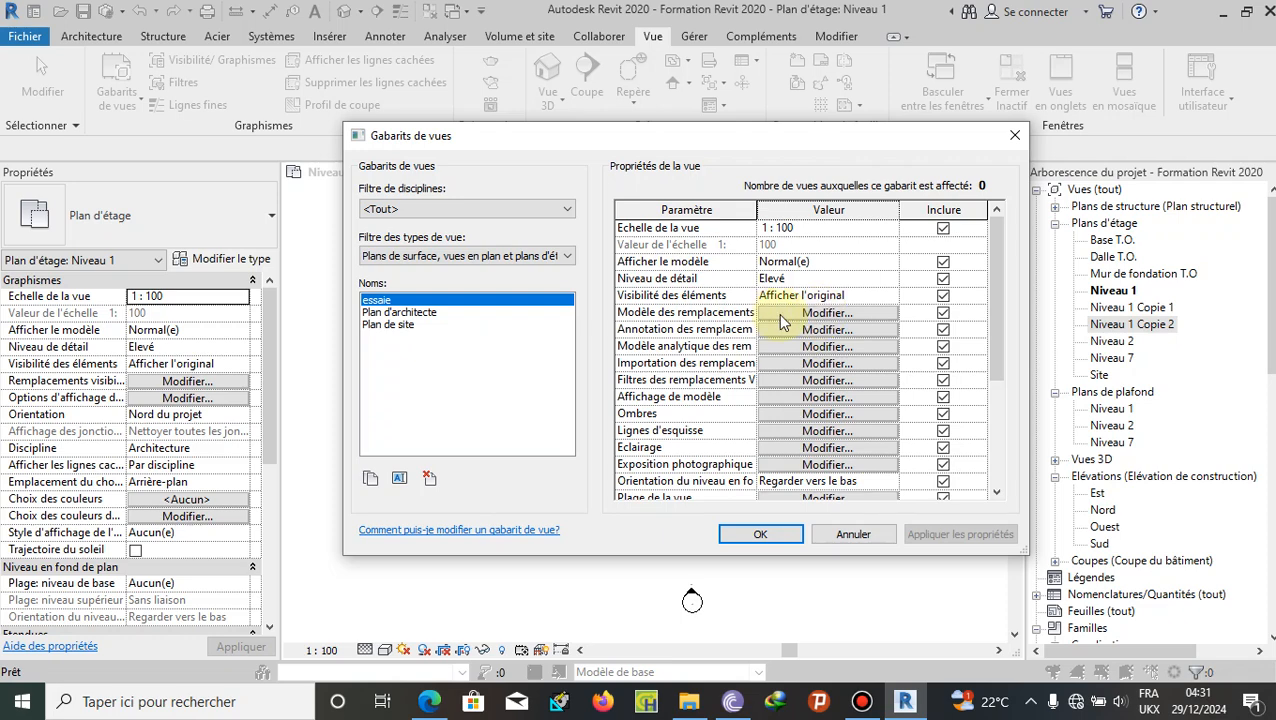
pyautogui.scroll(-4, 825, 465)
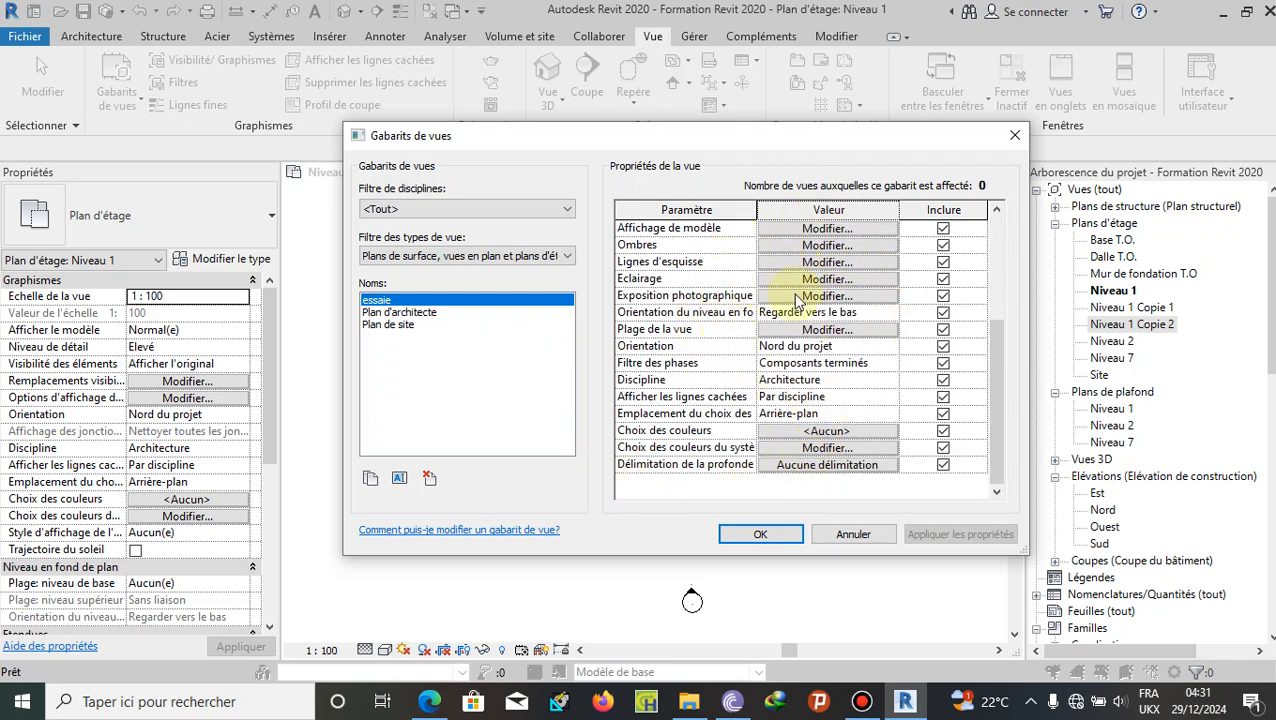
pyautogui.click(765, 533)
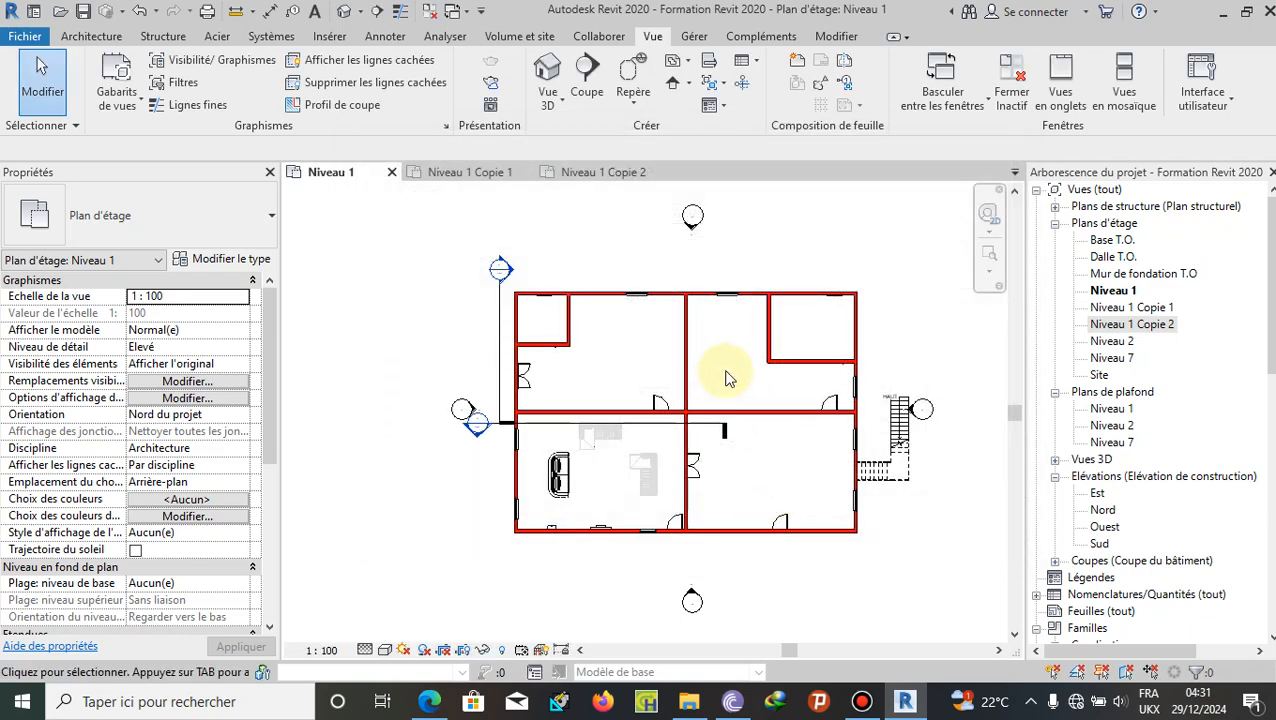
# Step: Apply the "essaie" view template's properties to the Niveau 1 Copie 1 view
pyautogui.click(481, 175)
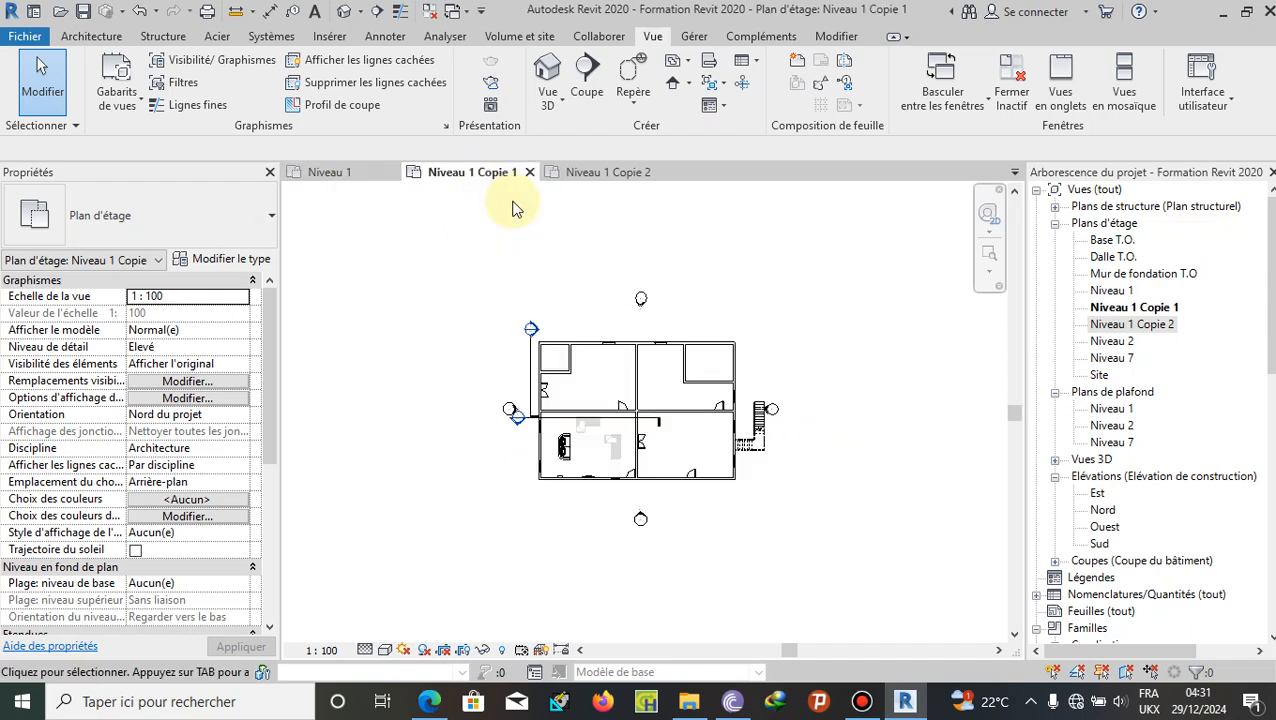
pyautogui.click(135, 115)
pyautogui.click(272, 148)
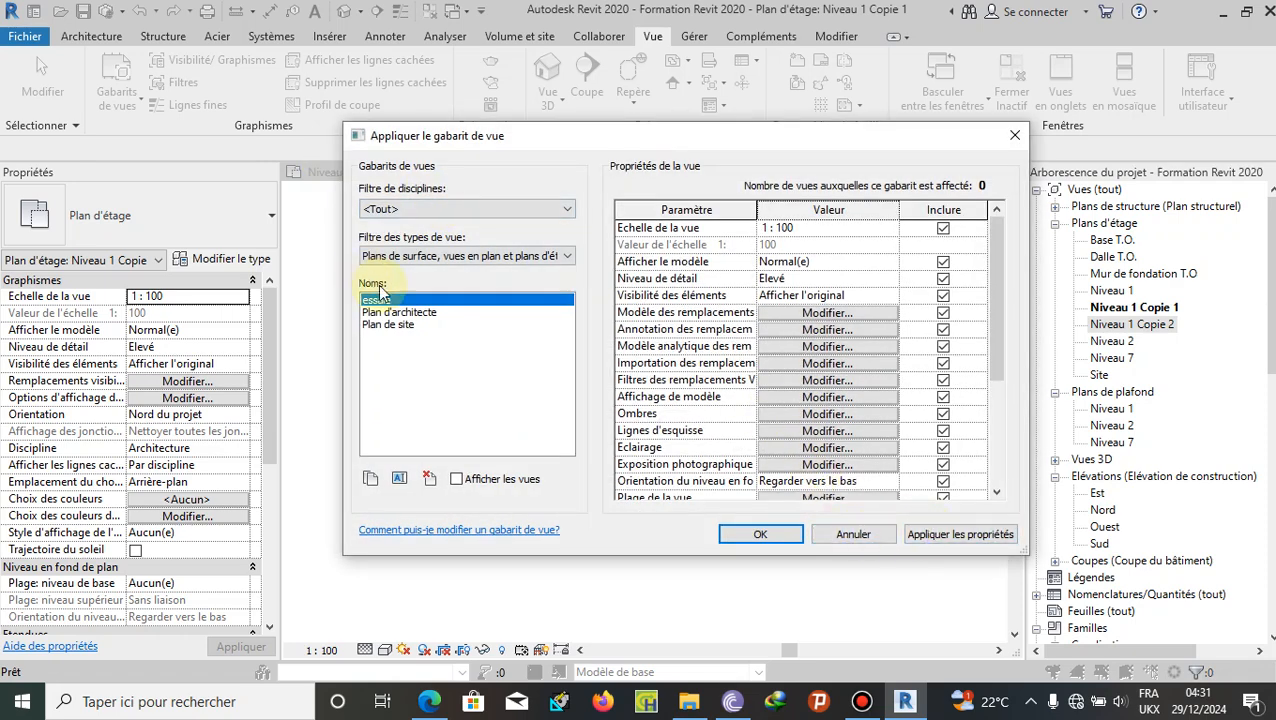
pyautogui.click(958, 534)
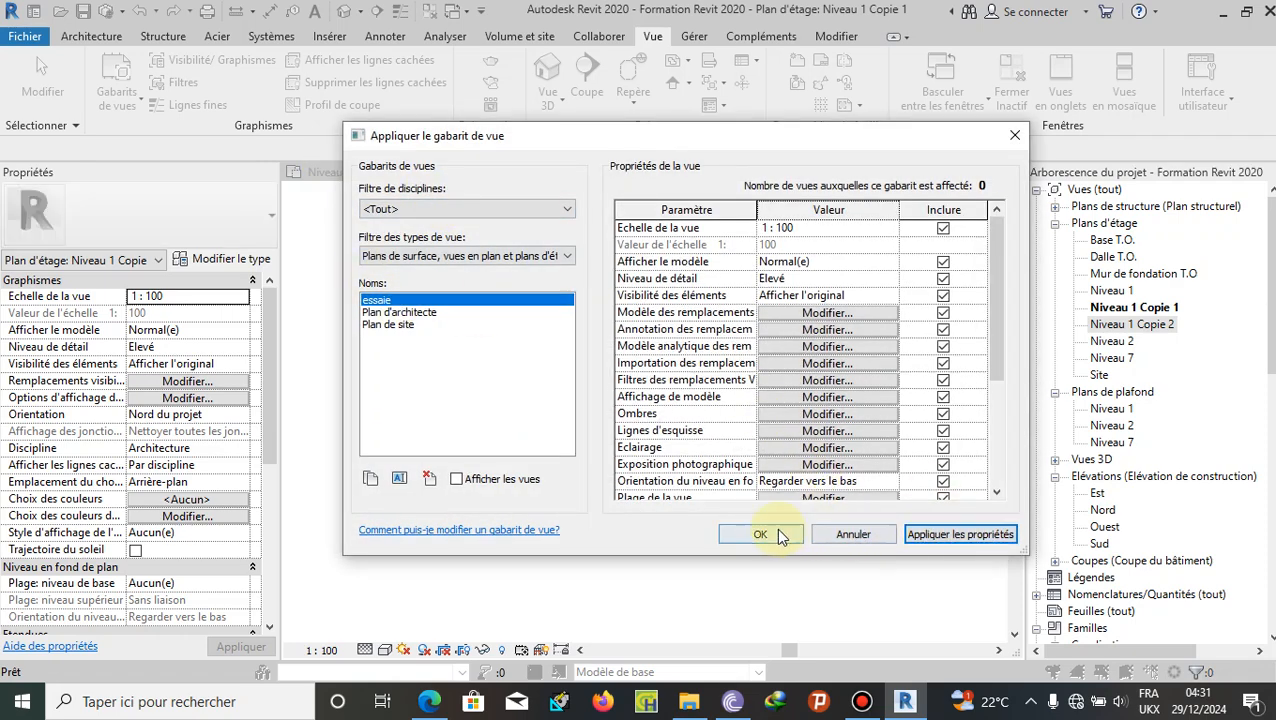
pyautogui.click(760, 534)
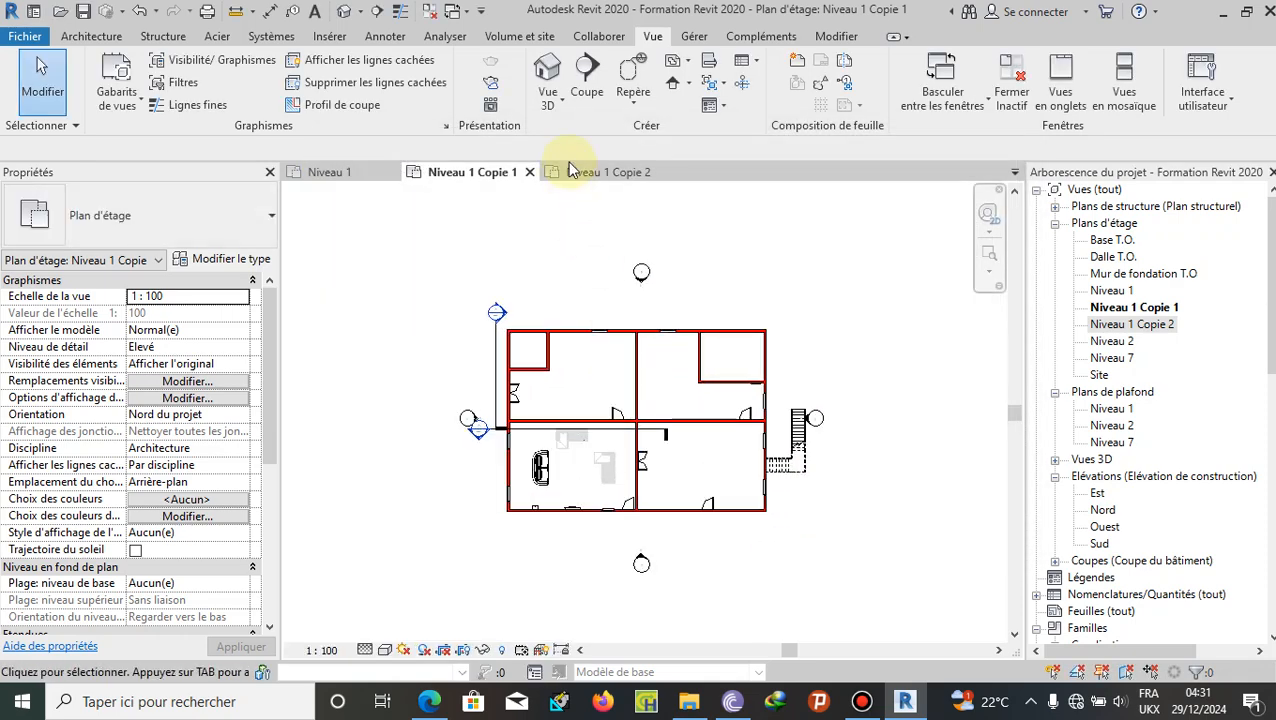
# Step: Apply the "essaie" view template's properties to the Niveau 1 Copie 2 view
pyautogui.click(585, 172)
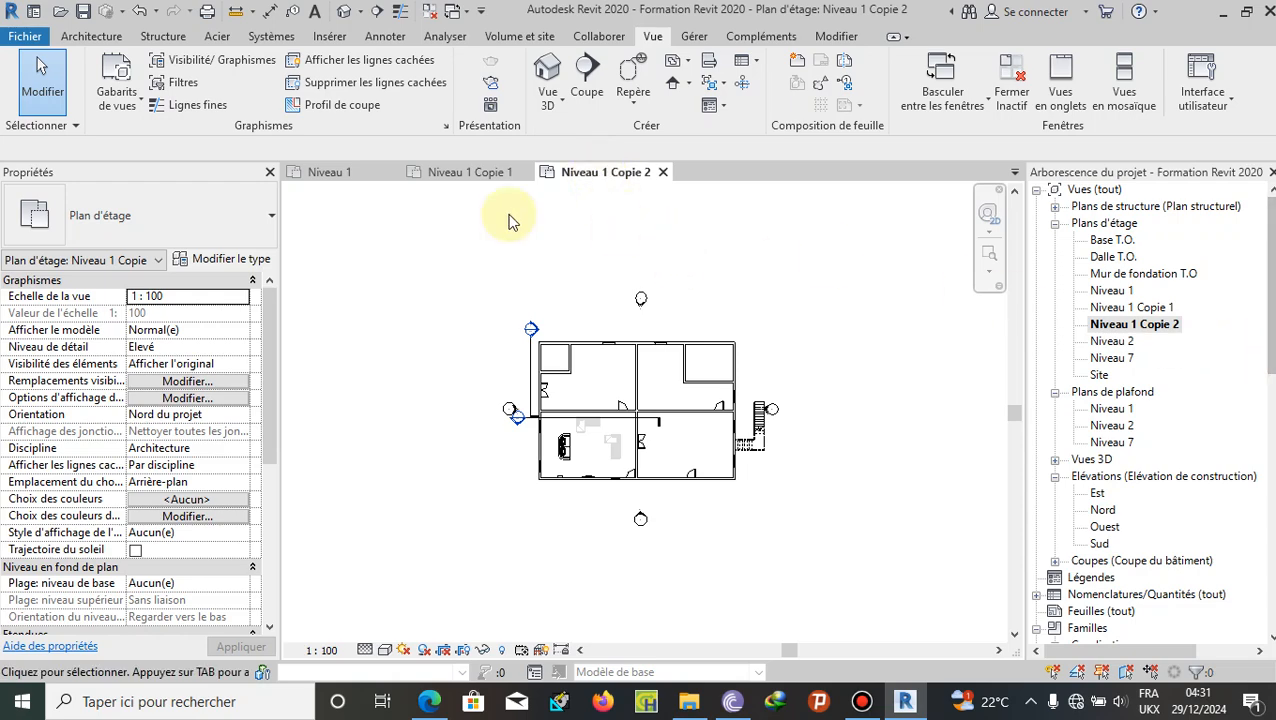
pyautogui.click(345, 174)
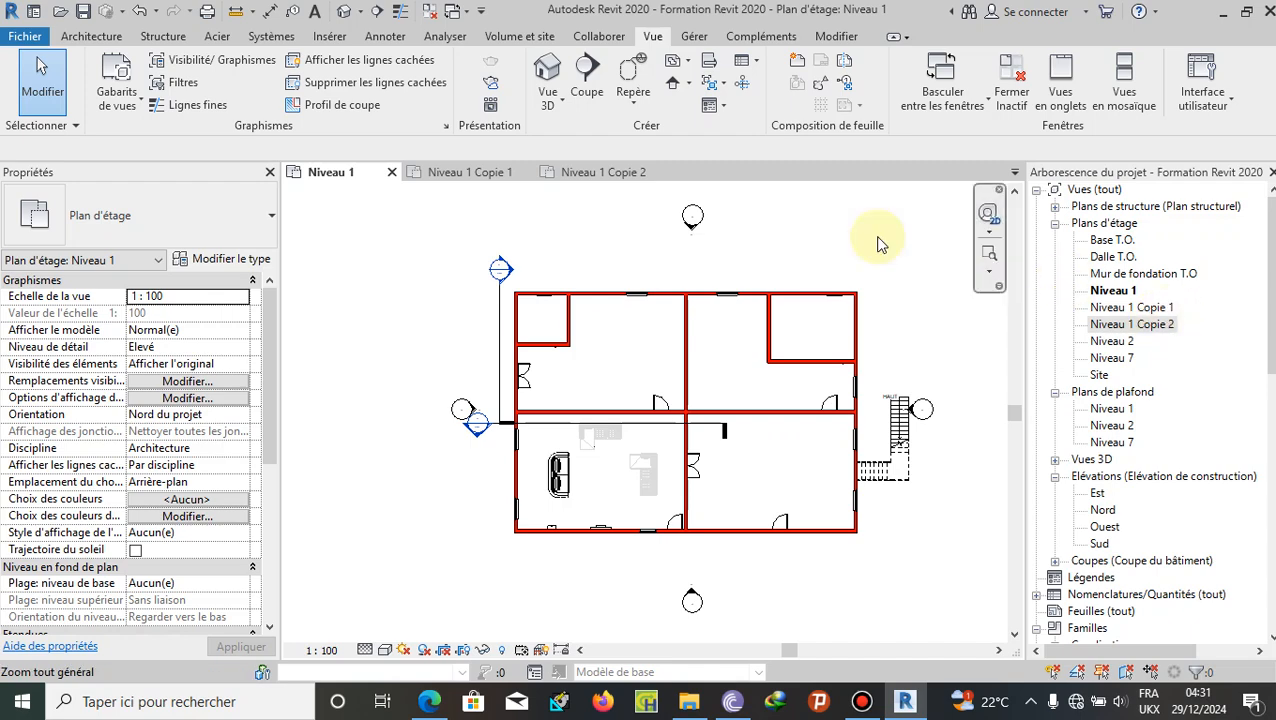
pyautogui.doubleClick(1140, 325)
pyautogui.rightClick(1147, 330)
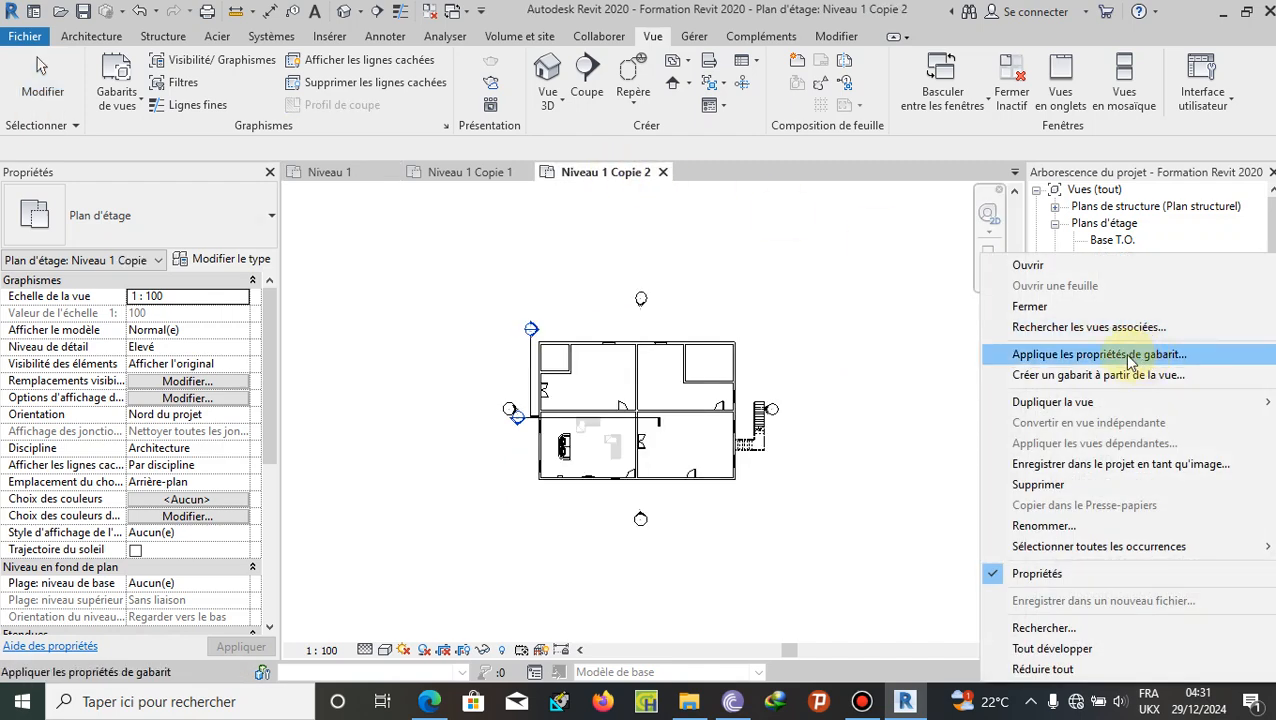
pyautogui.click(1131, 358)
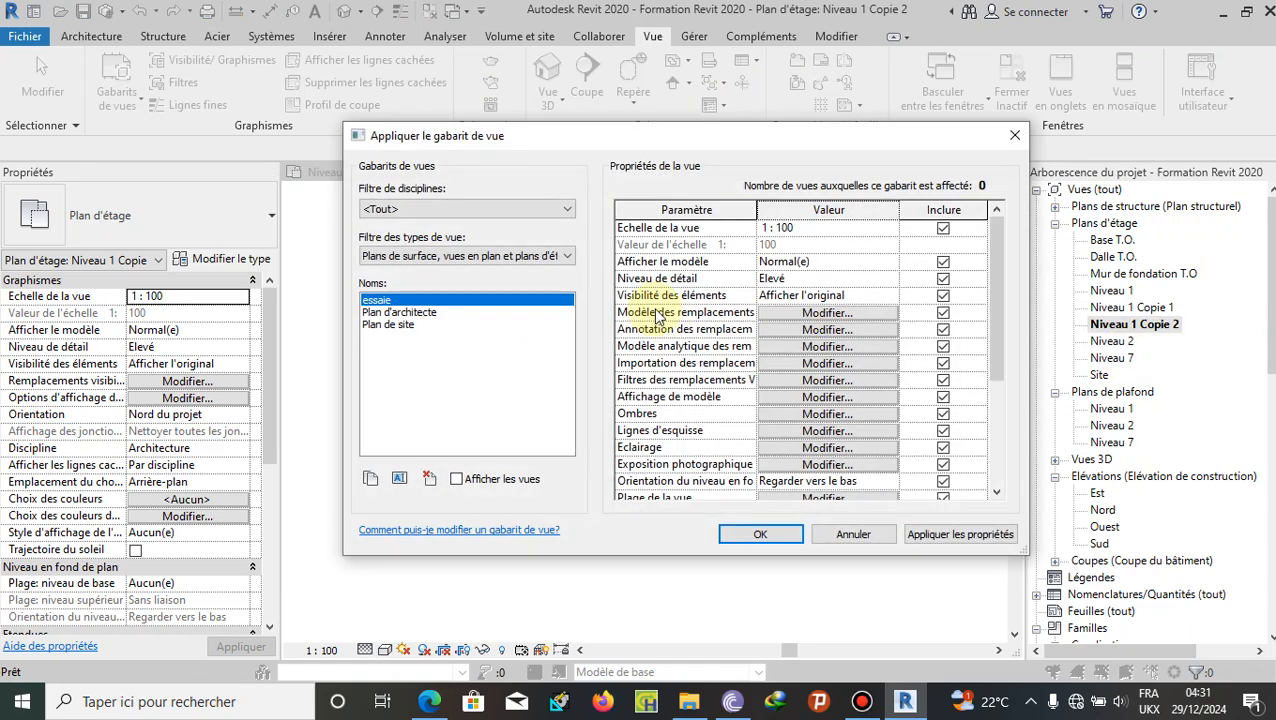
pyautogui.click(990, 536)
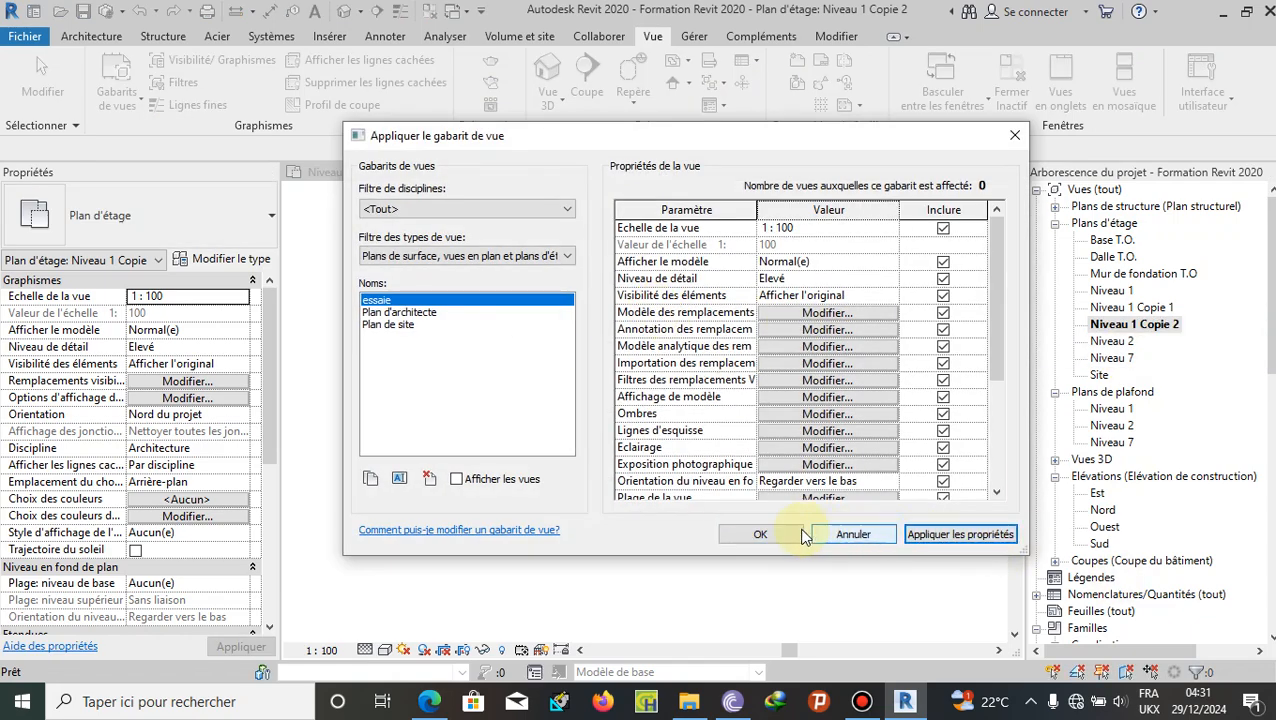
pyautogui.click(762, 535)
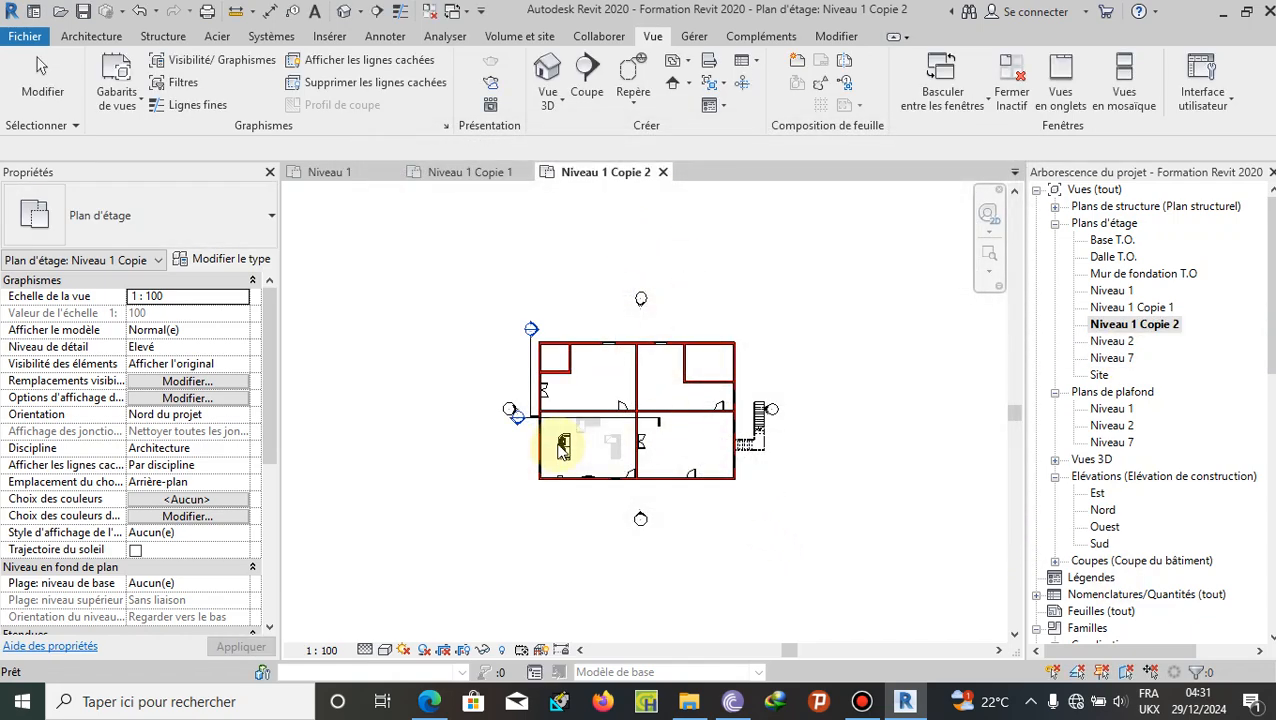
pyautogui.scroll(3, 560, 443)
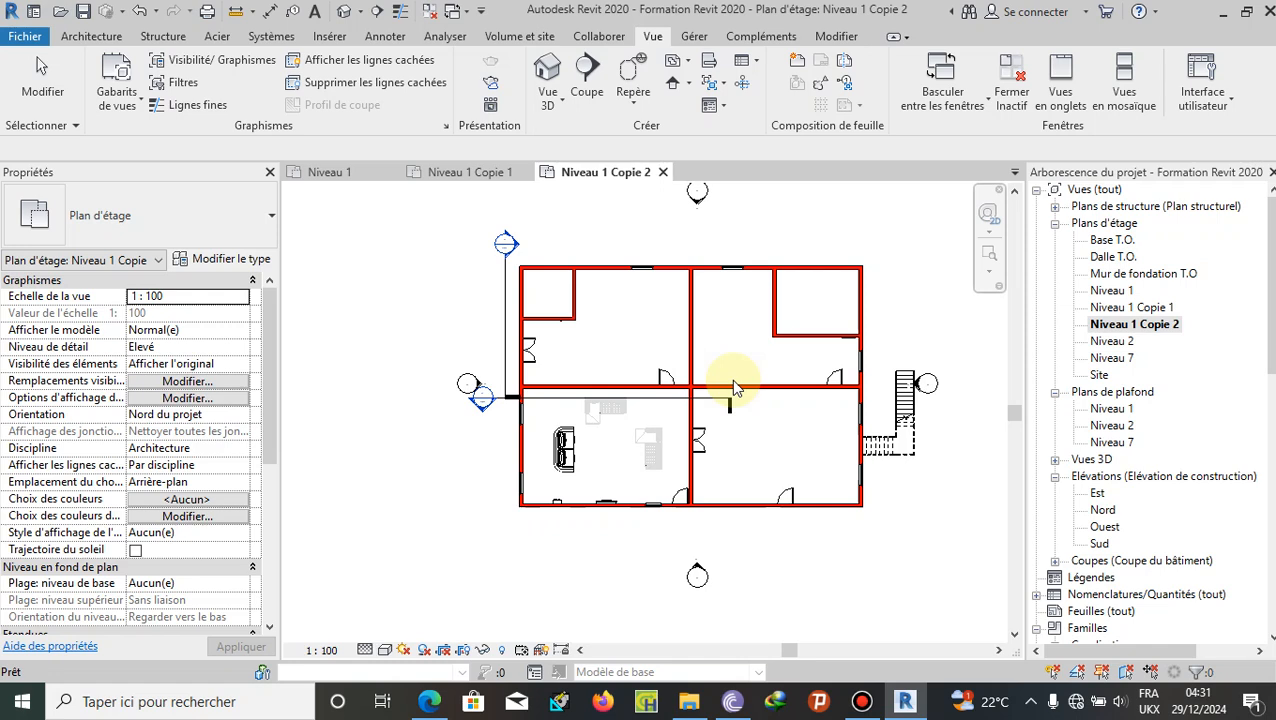
pyautogui.rightClick(1105, 323)
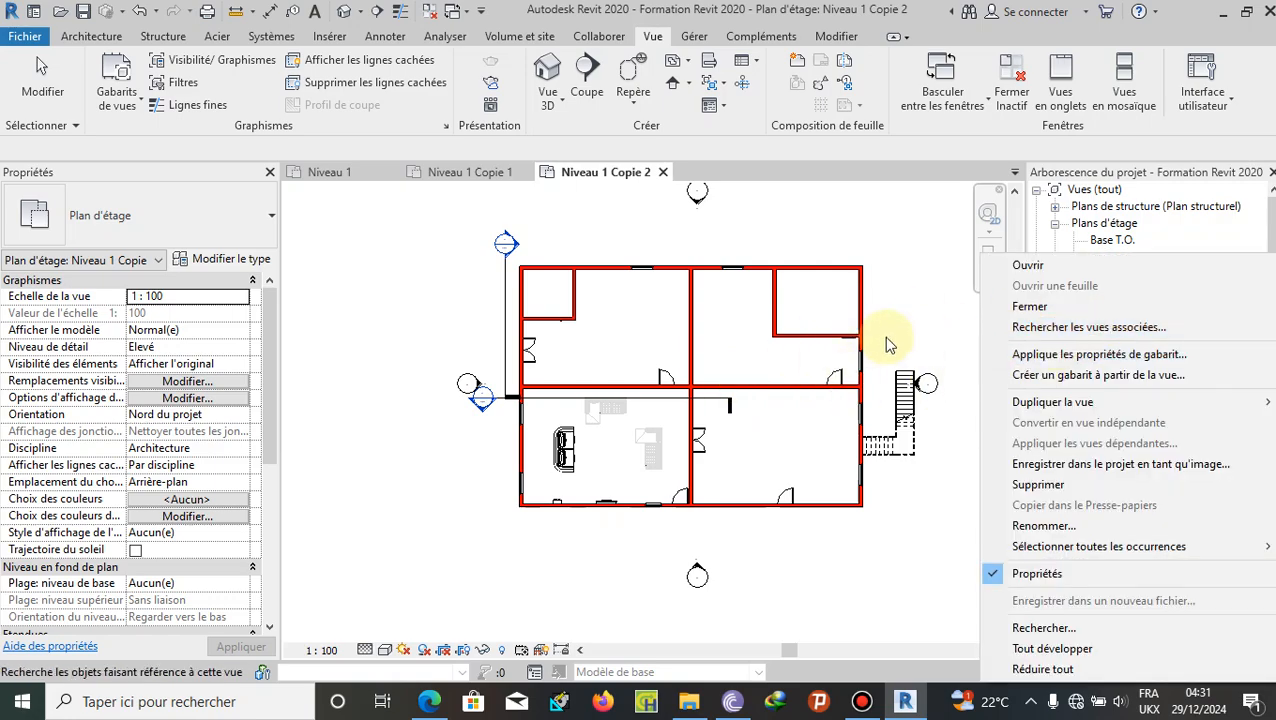
pyautogui.click(915, 317)
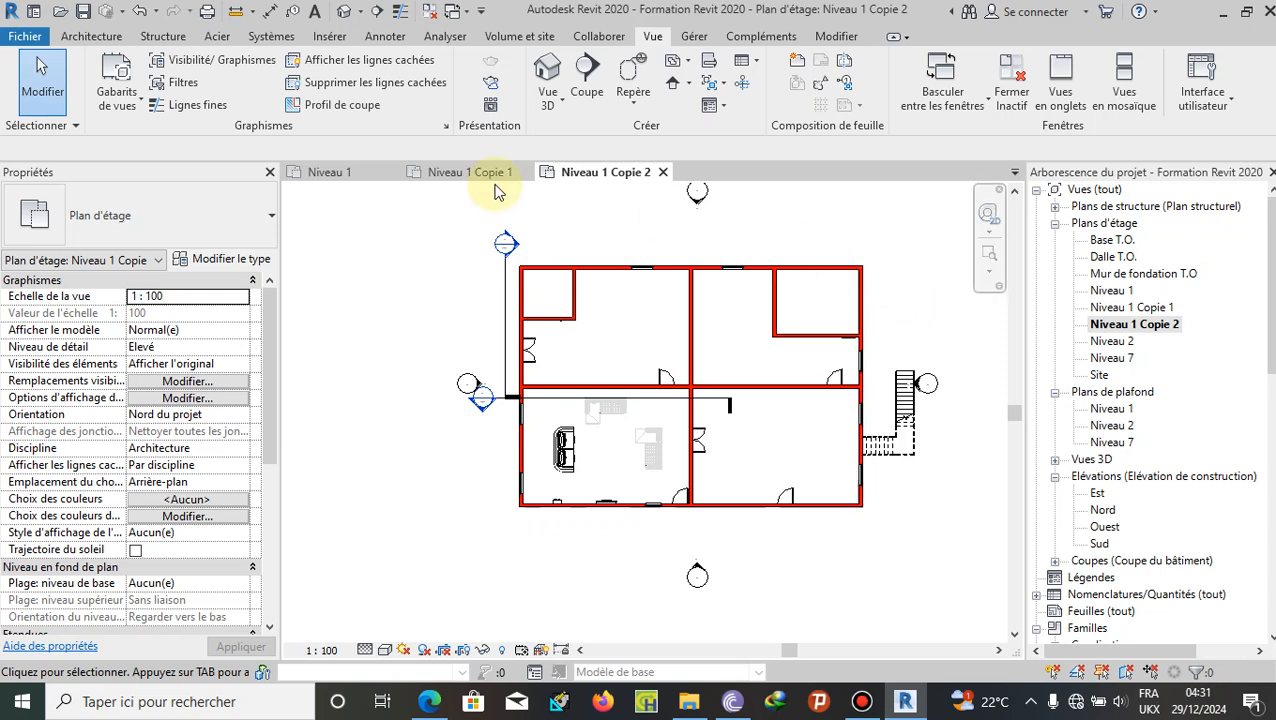
# Step: Turn on halftone for the Fenêtres category in the Niveau 1 view's visibility/graphics overrides
pyautogui.click(330, 172)
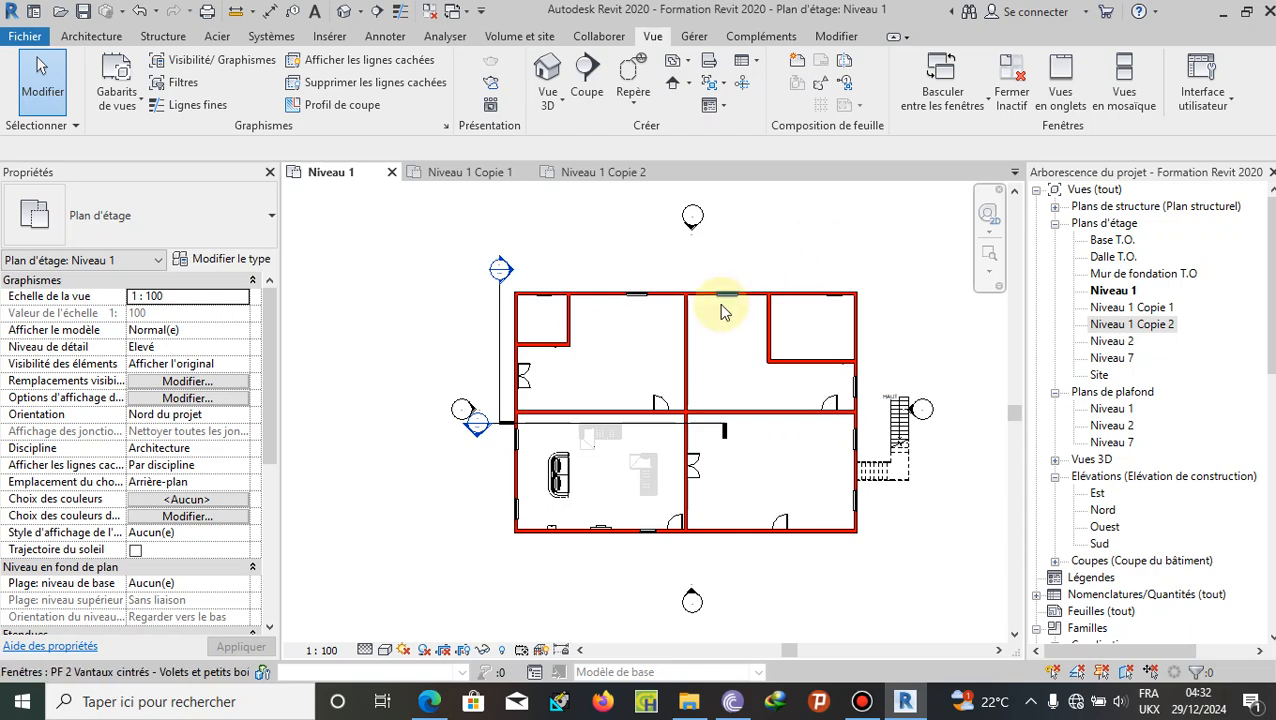
pyautogui.scroll(4, 603, 266)
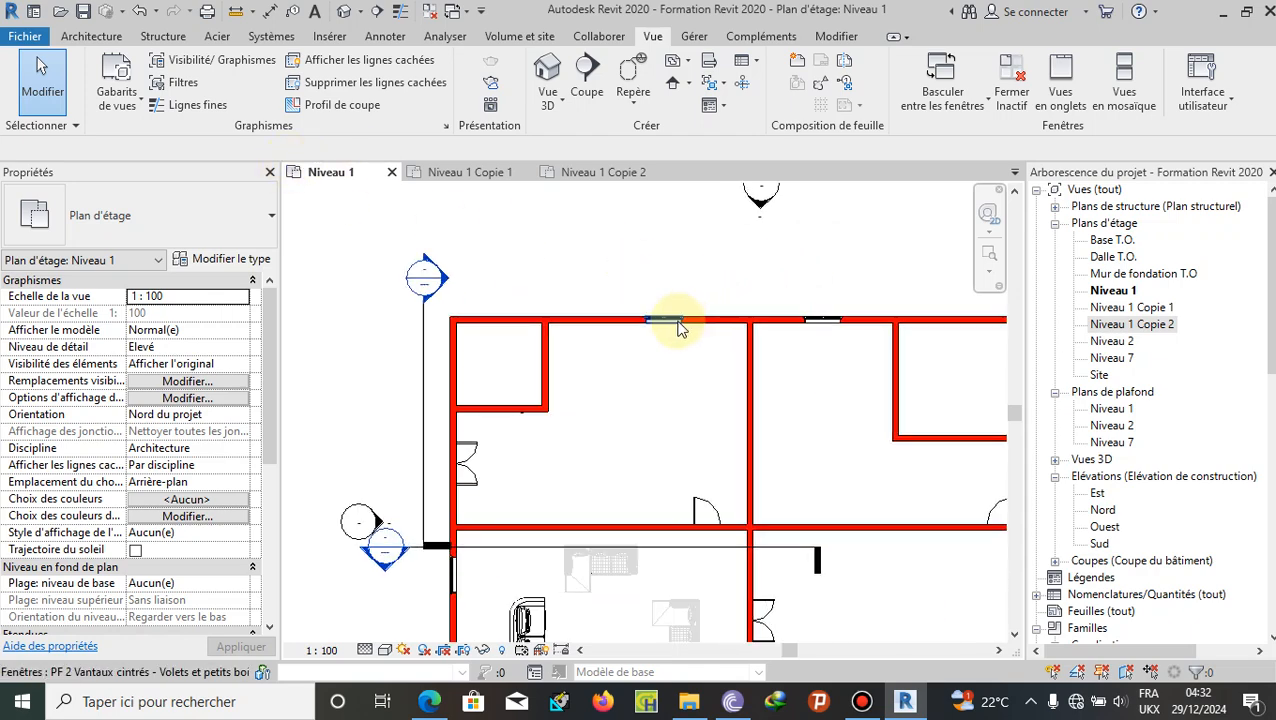
pyautogui.click(660, 321)
pyautogui.click(893, 264)
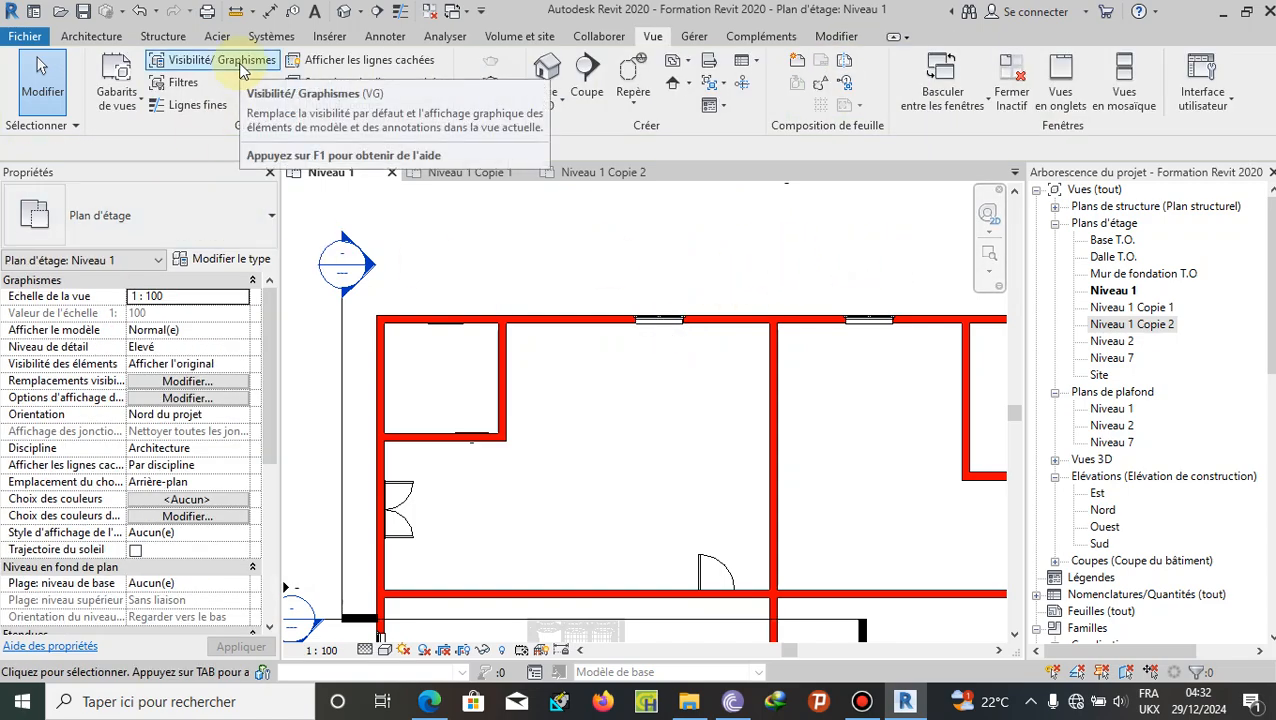
pyautogui.click(216, 383)
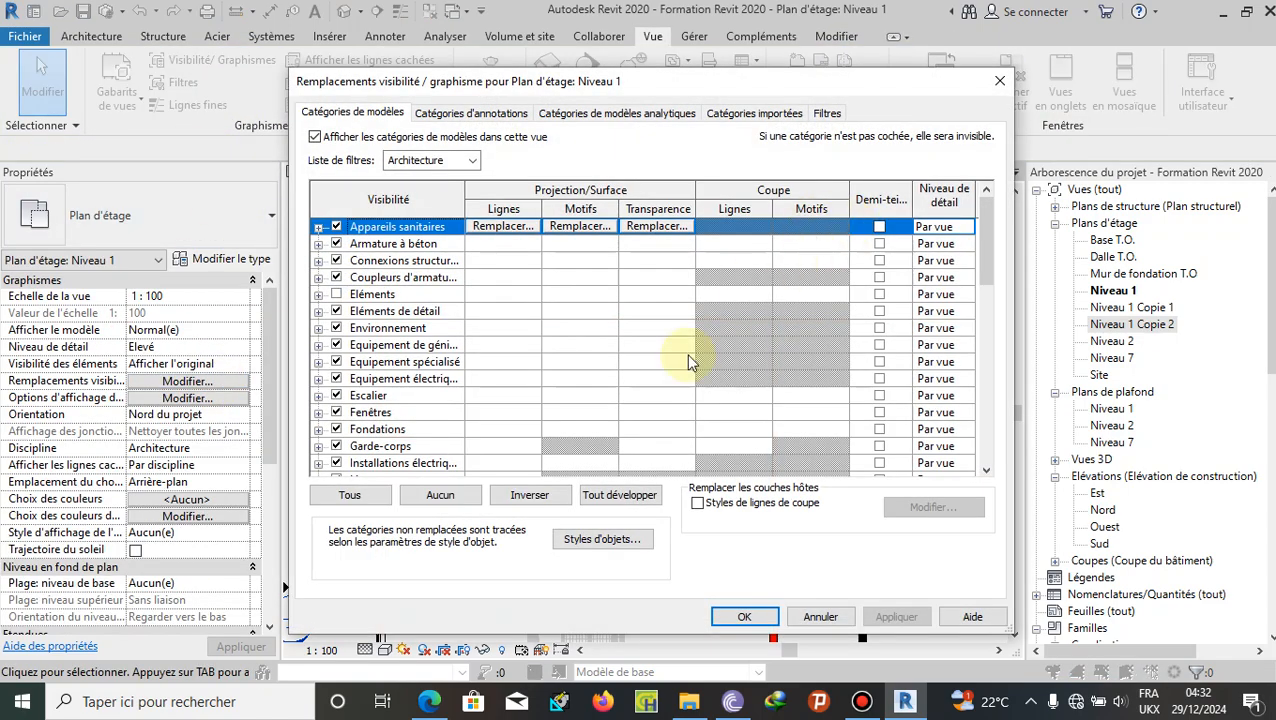
pyautogui.scroll(-7, 688, 362)
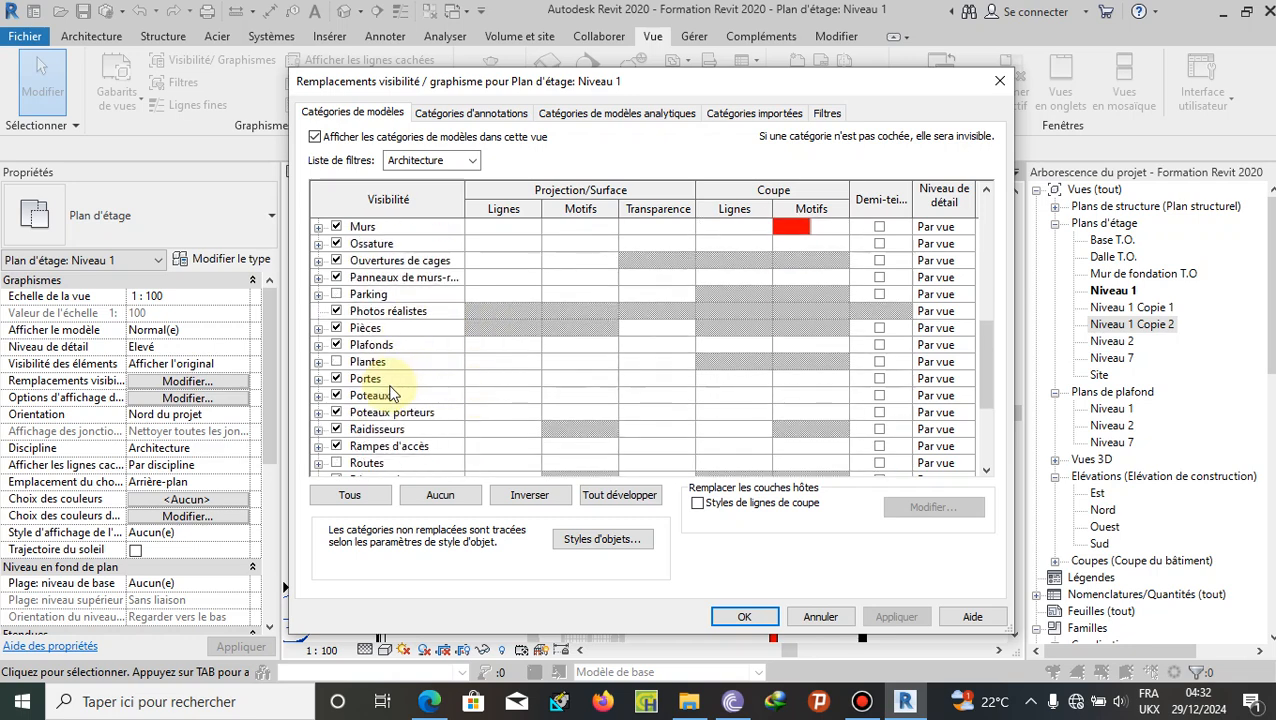
pyautogui.scroll(5, 416, 365)
pyautogui.click(372, 278)
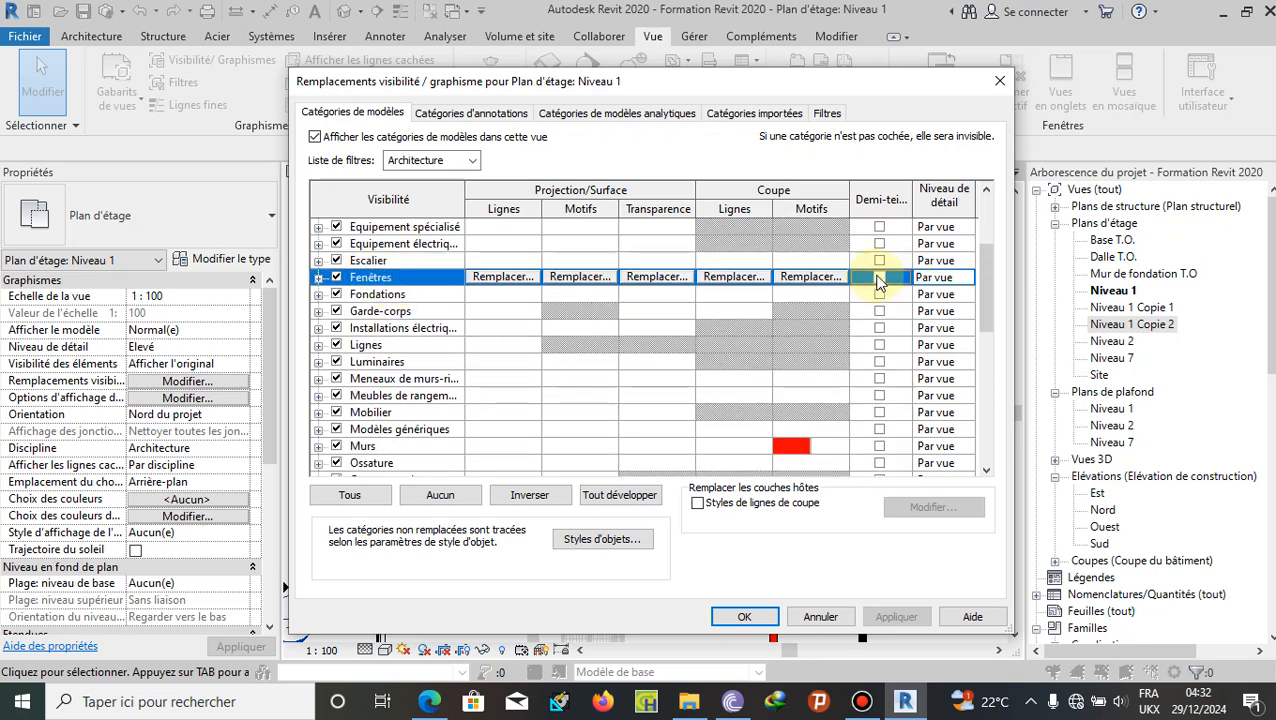
pyautogui.click(877, 283)
pyautogui.click(896, 617)
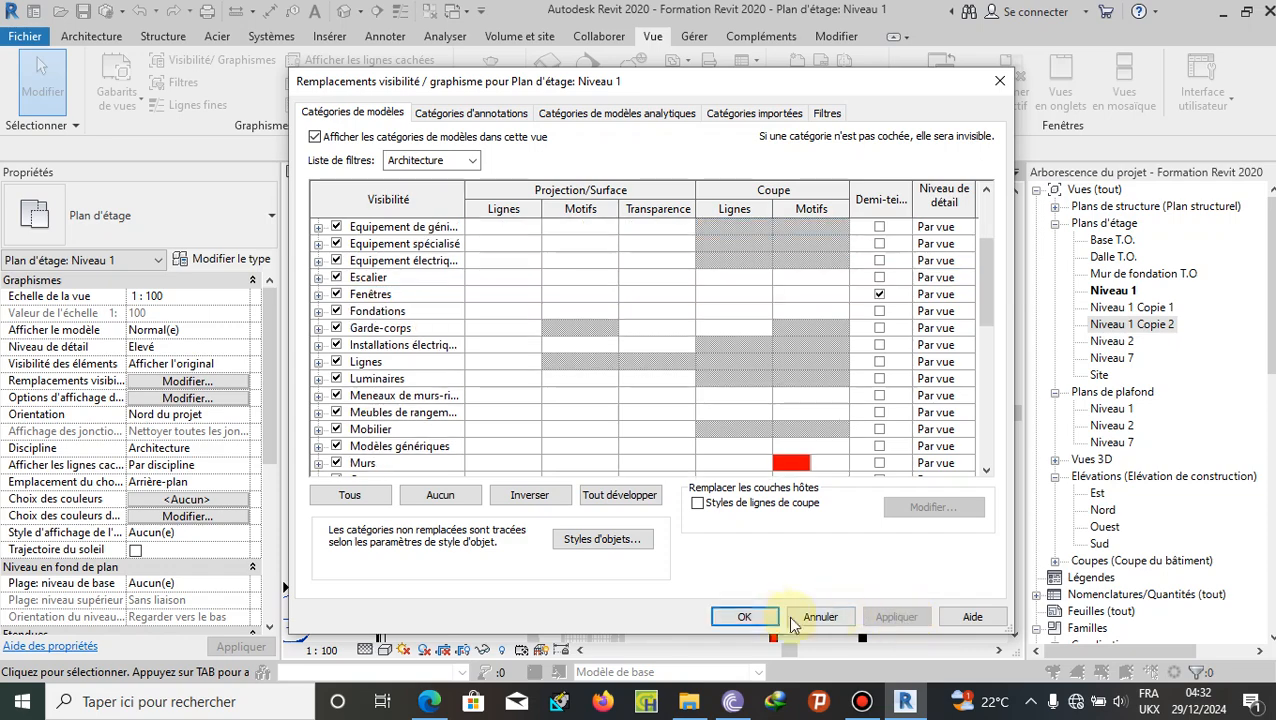
pyautogui.click(744, 617)
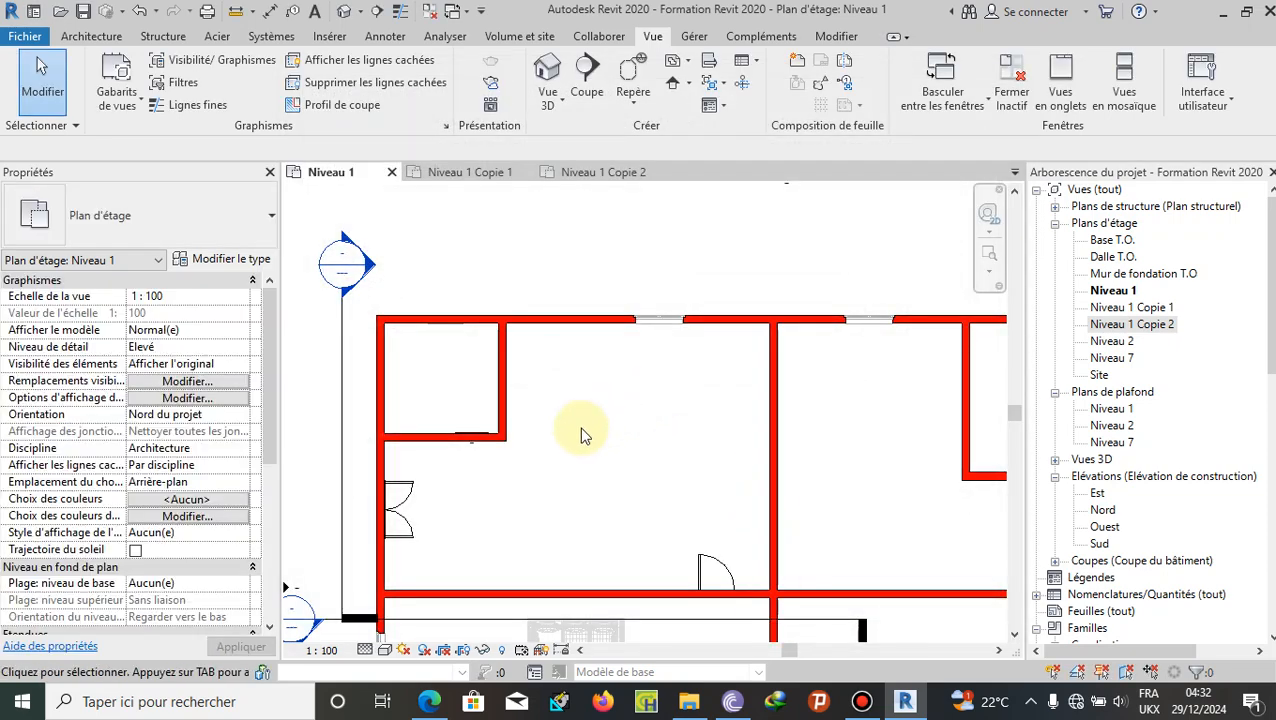
# Step: Create a view template from the current Niveau 1 view under the name "essaie", replacing the existing template
pyautogui.scroll(-3, 585, 437)
pyautogui.scroll(1, 660, 400)
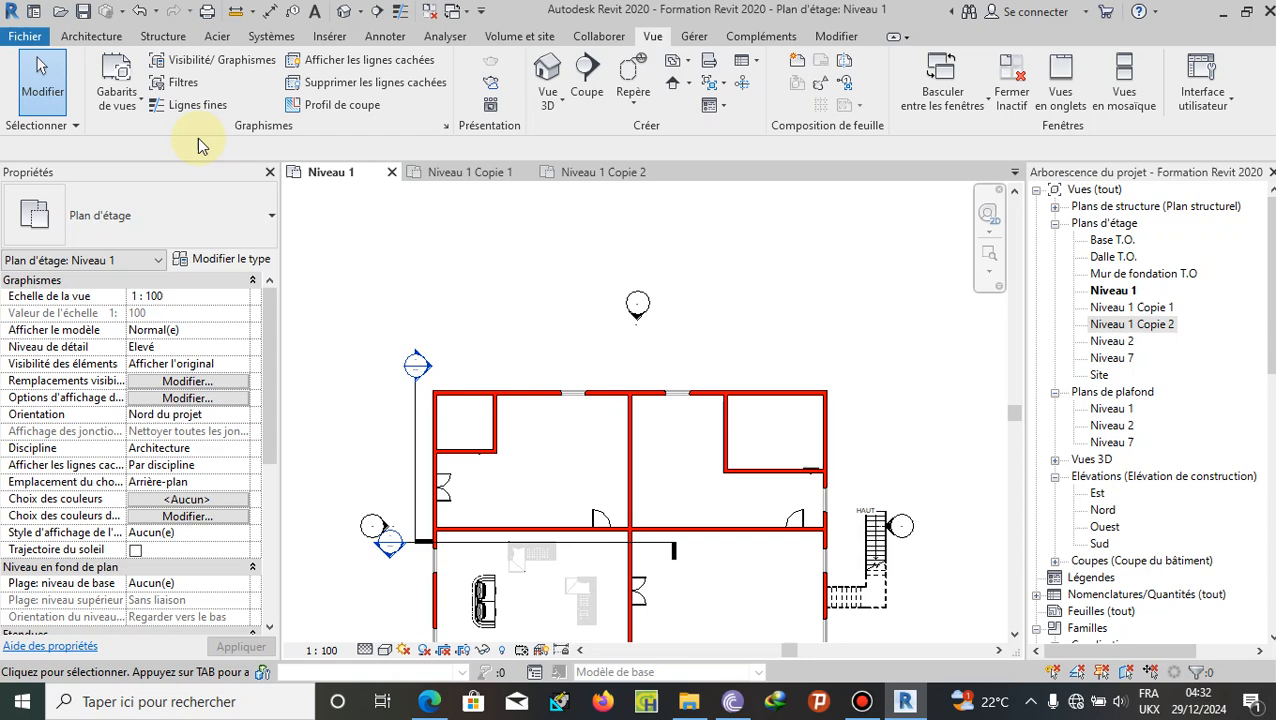
pyautogui.click(117, 85)
pyautogui.click(203, 172)
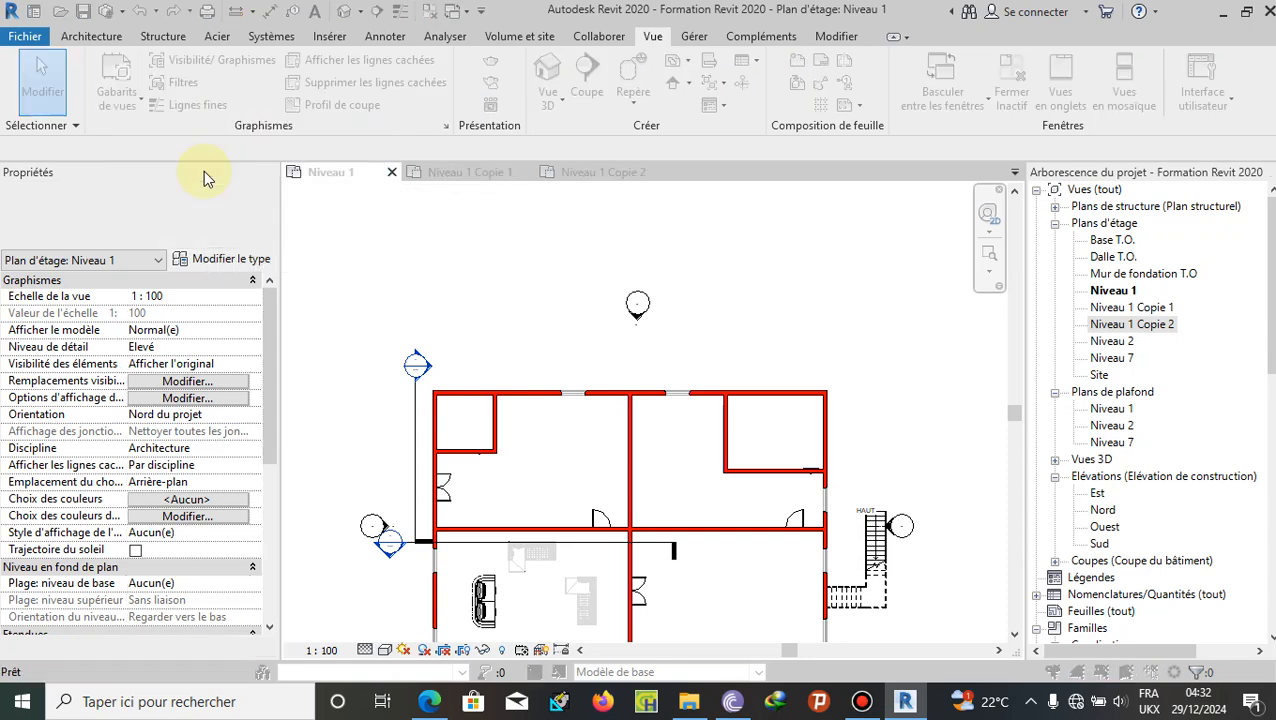
pyautogui.write('essaie')
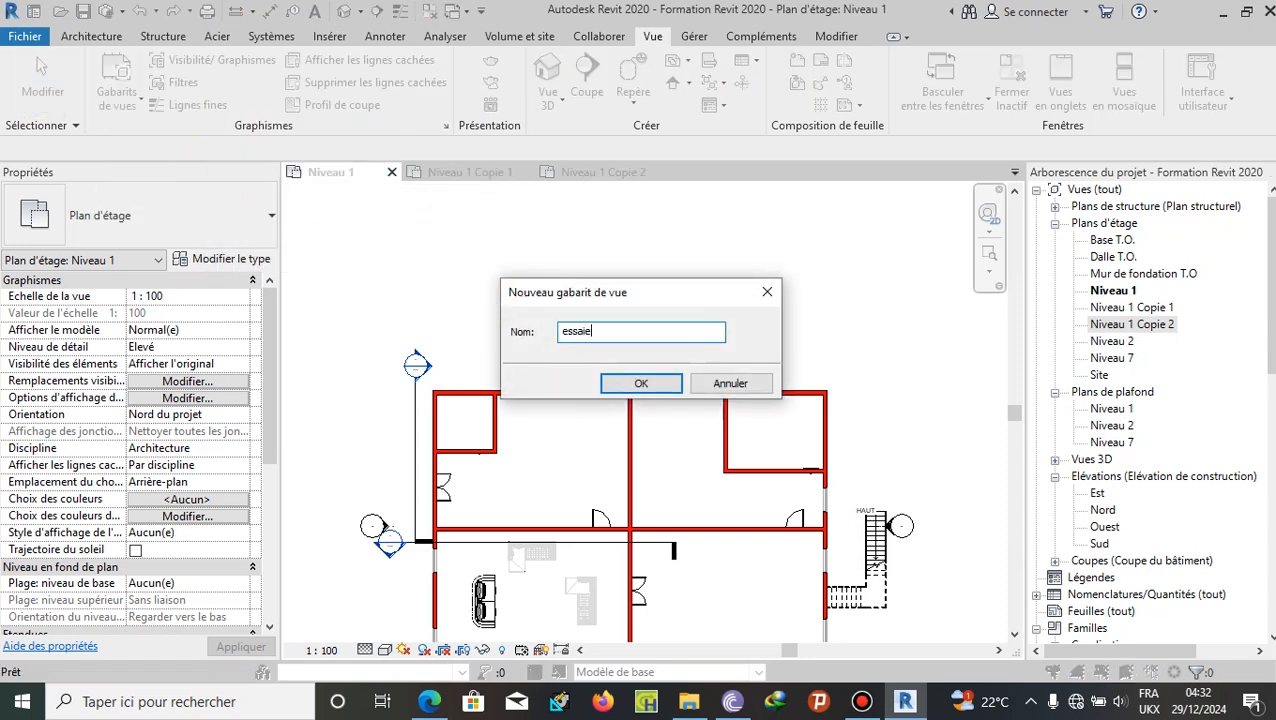
pyautogui.click(620, 378)
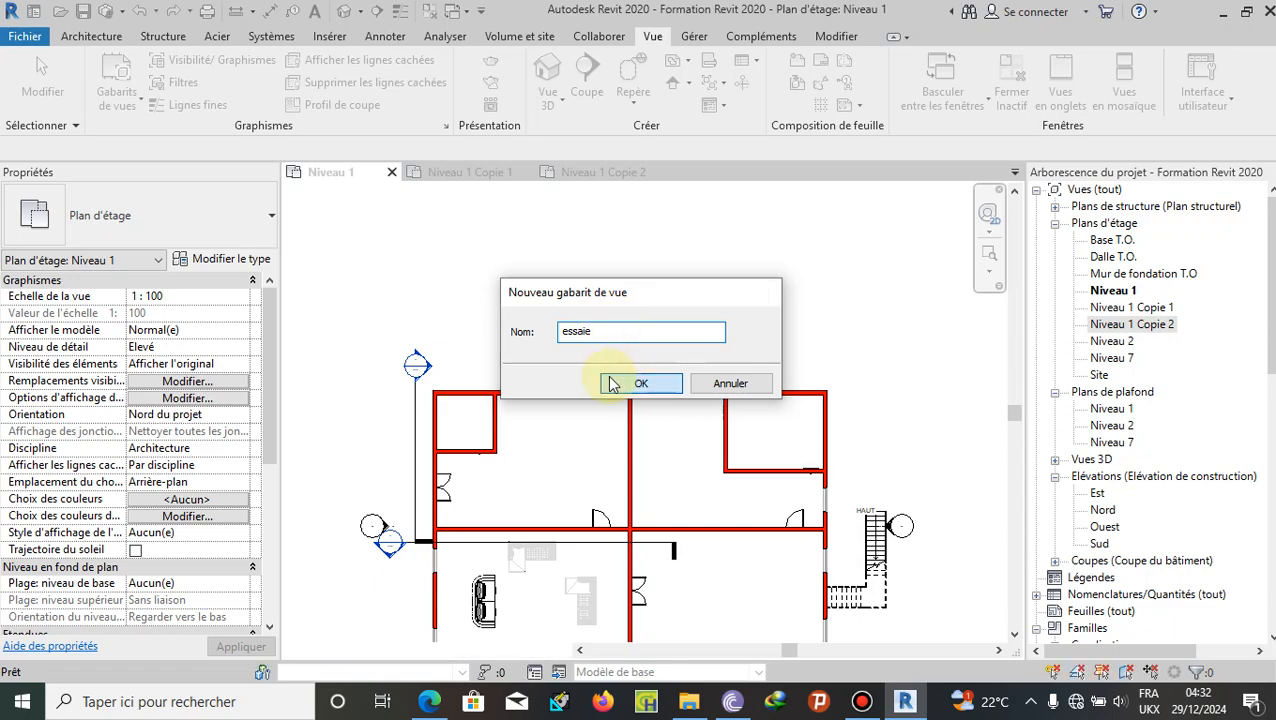
pyautogui.click(548, 372)
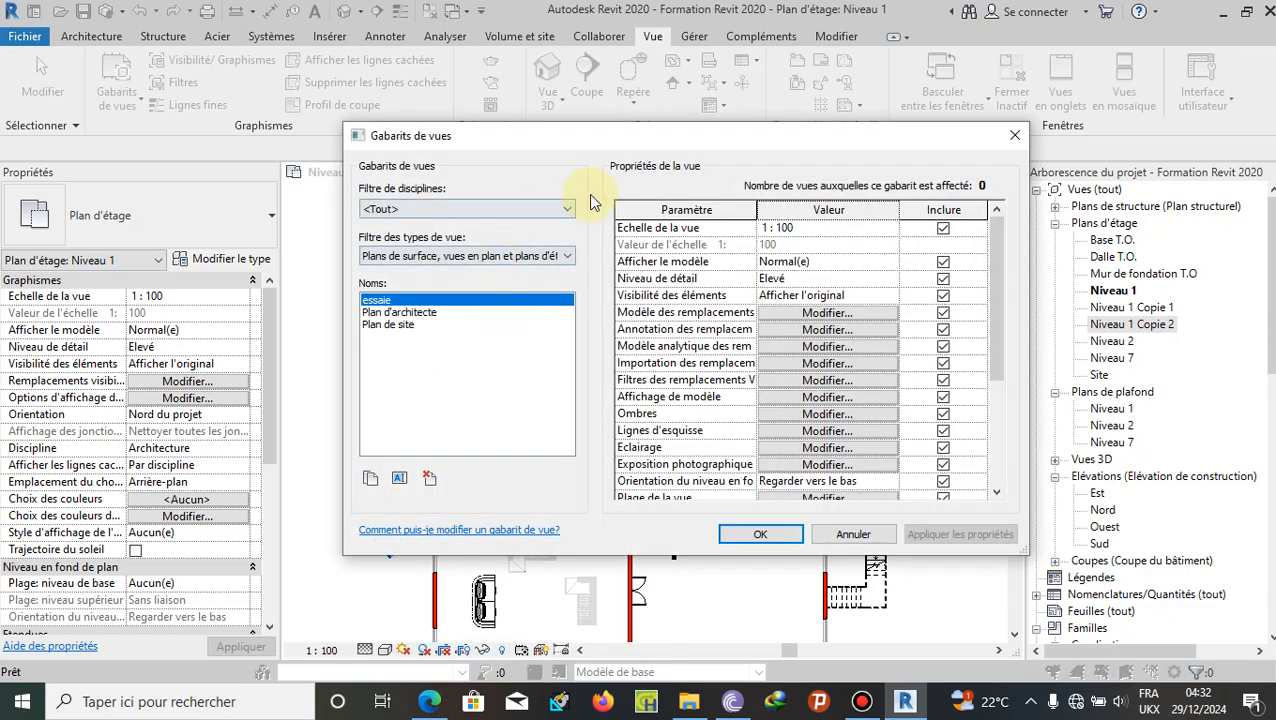
pyautogui.click(760, 535)
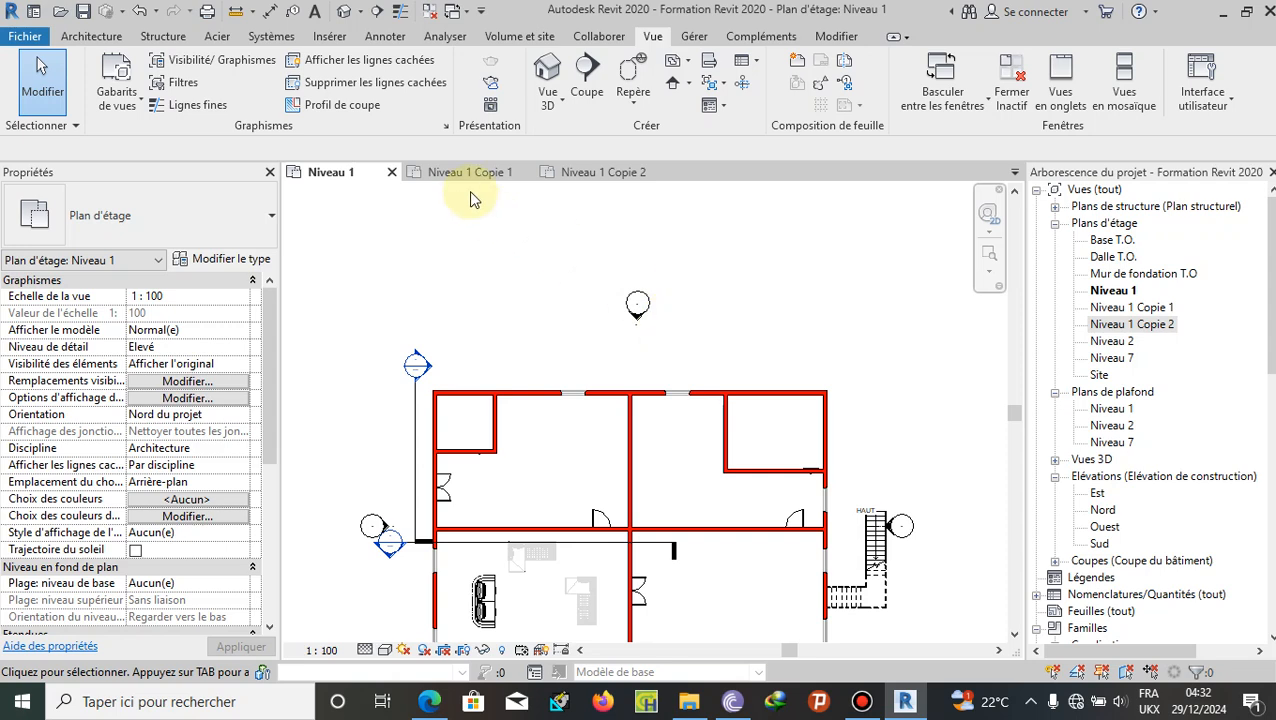
# Step: Compare how the windows are displayed in the Niveau 1, Niveau 1 Copie 1 and Niveau 1 Copie 2 views
pyautogui.scroll(-1, 444, 238)
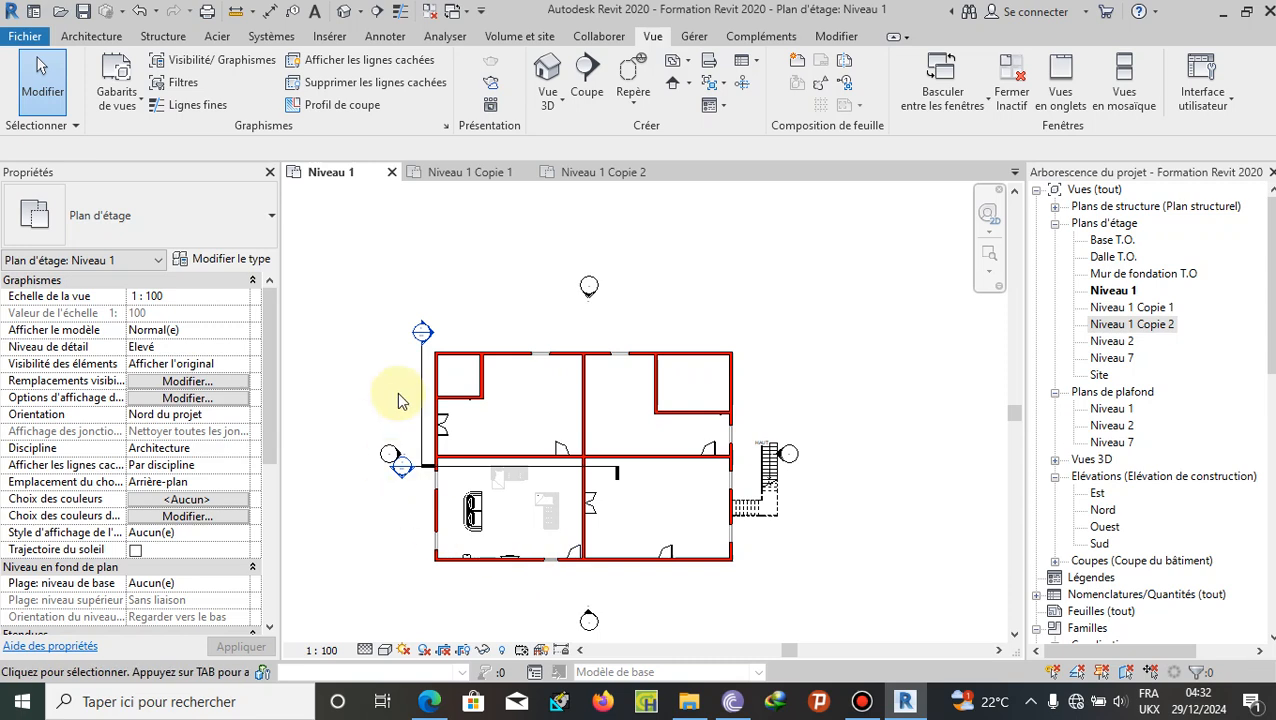
pyautogui.scroll(3, 549, 361)
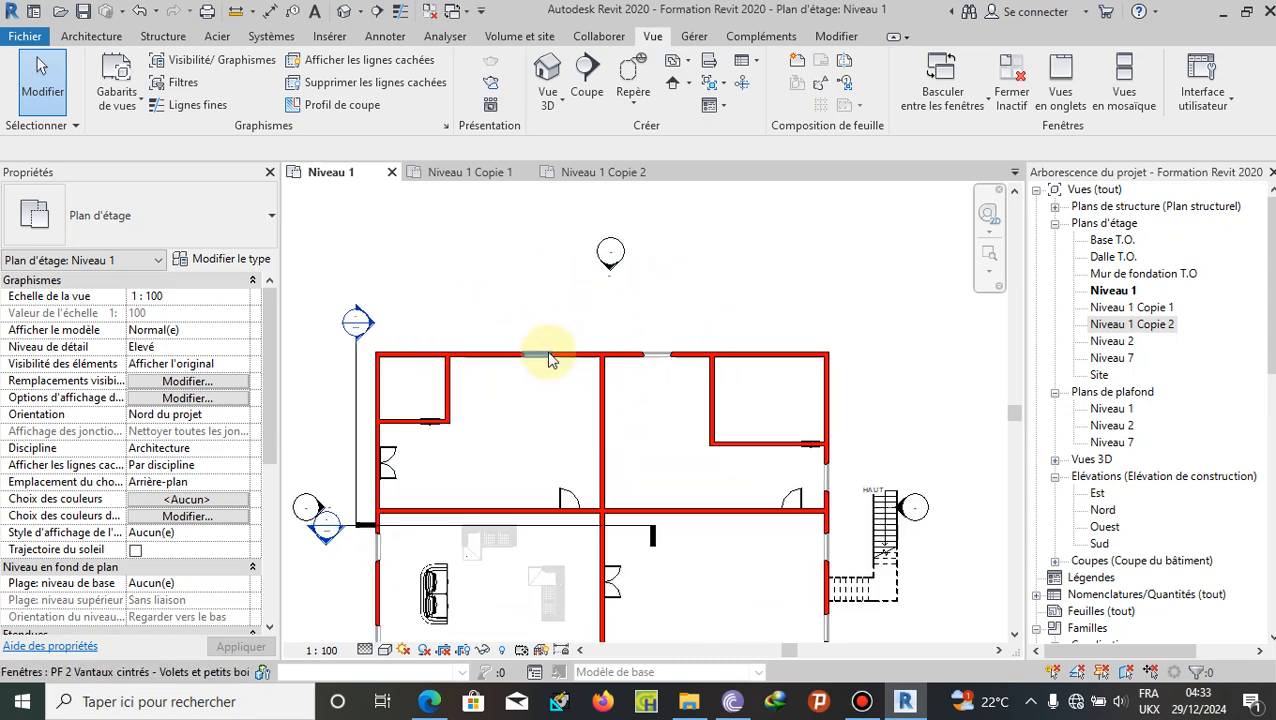
pyautogui.scroll(-1, 393, 398)
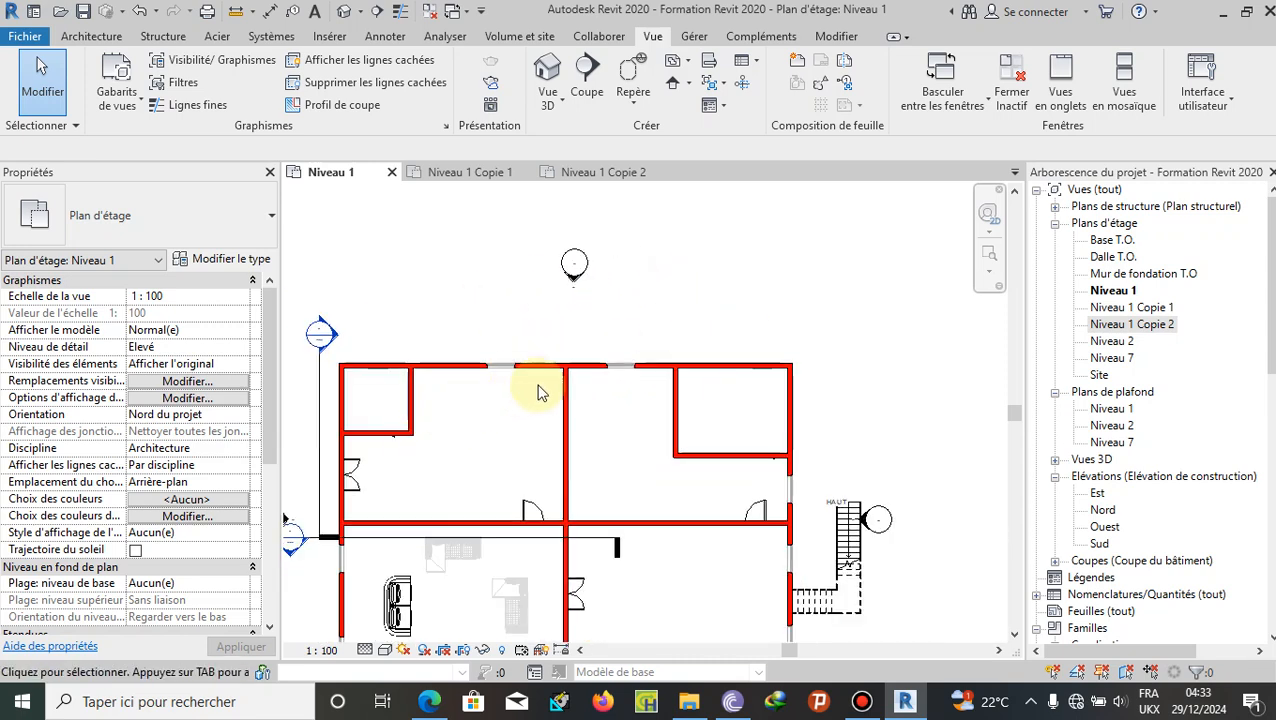
pyautogui.click(470, 172)
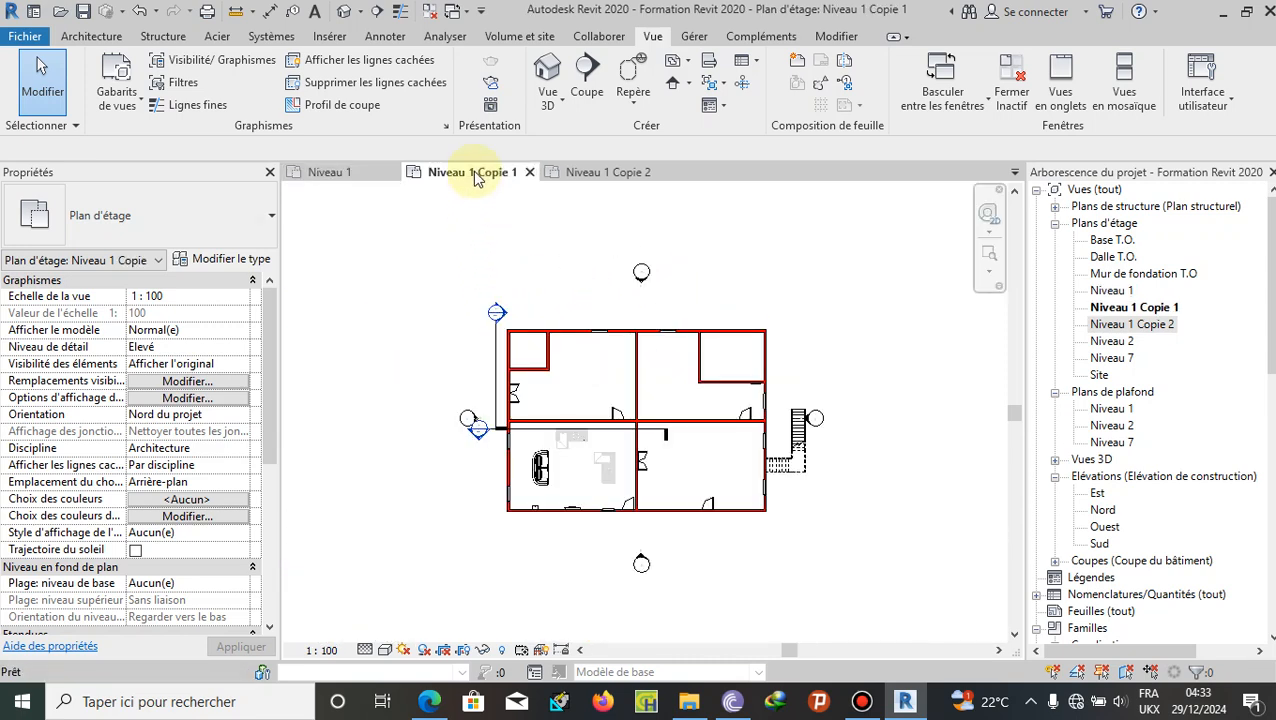
pyautogui.scroll(1, 597, 333)
pyautogui.scroll(2, 597, 333)
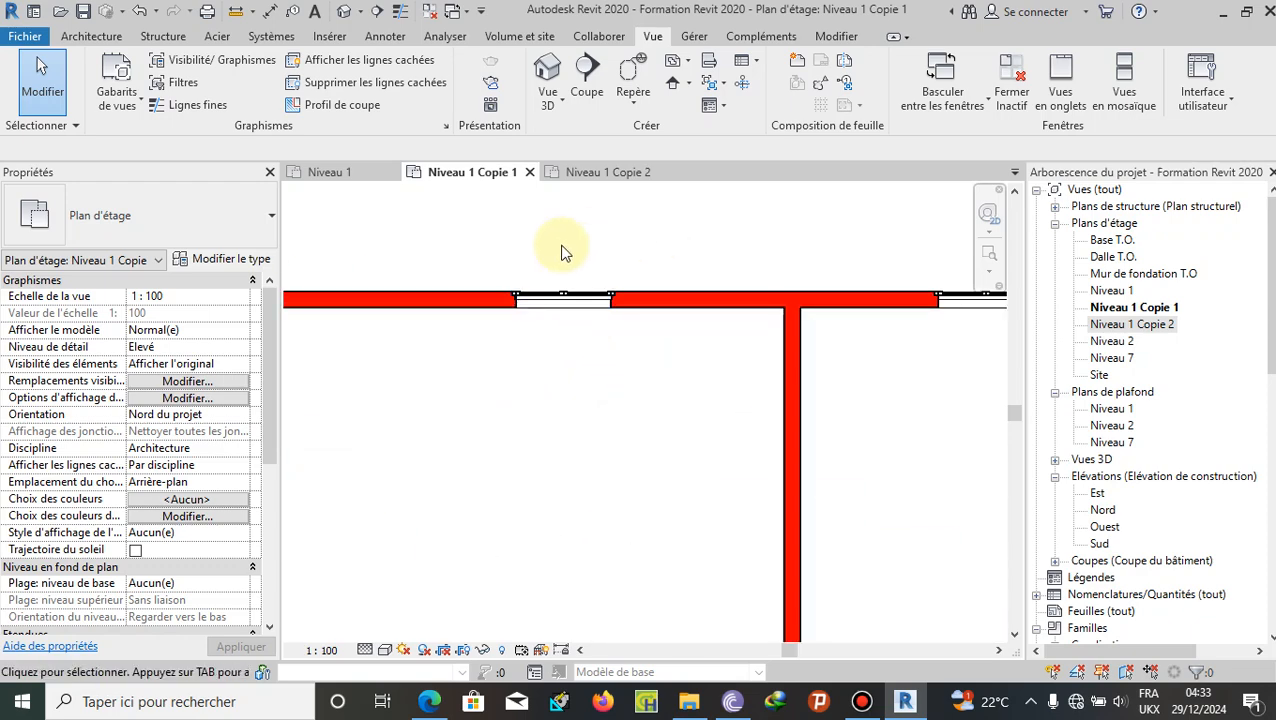
pyautogui.scroll(-1, 607, 370)
pyautogui.scroll(1, 697, 292)
pyautogui.click(608, 172)
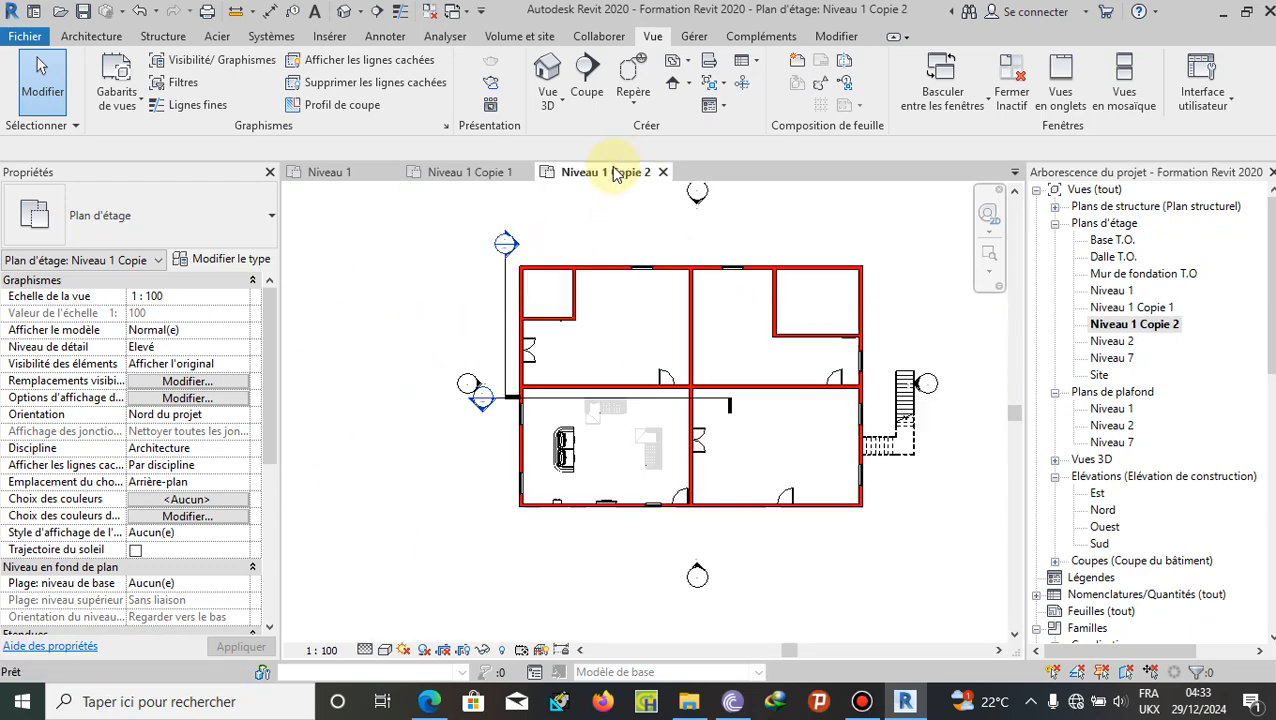
pyautogui.scroll(2, 752, 275)
pyautogui.scroll(1, 752, 275)
pyautogui.scroll(-3, 712, 384)
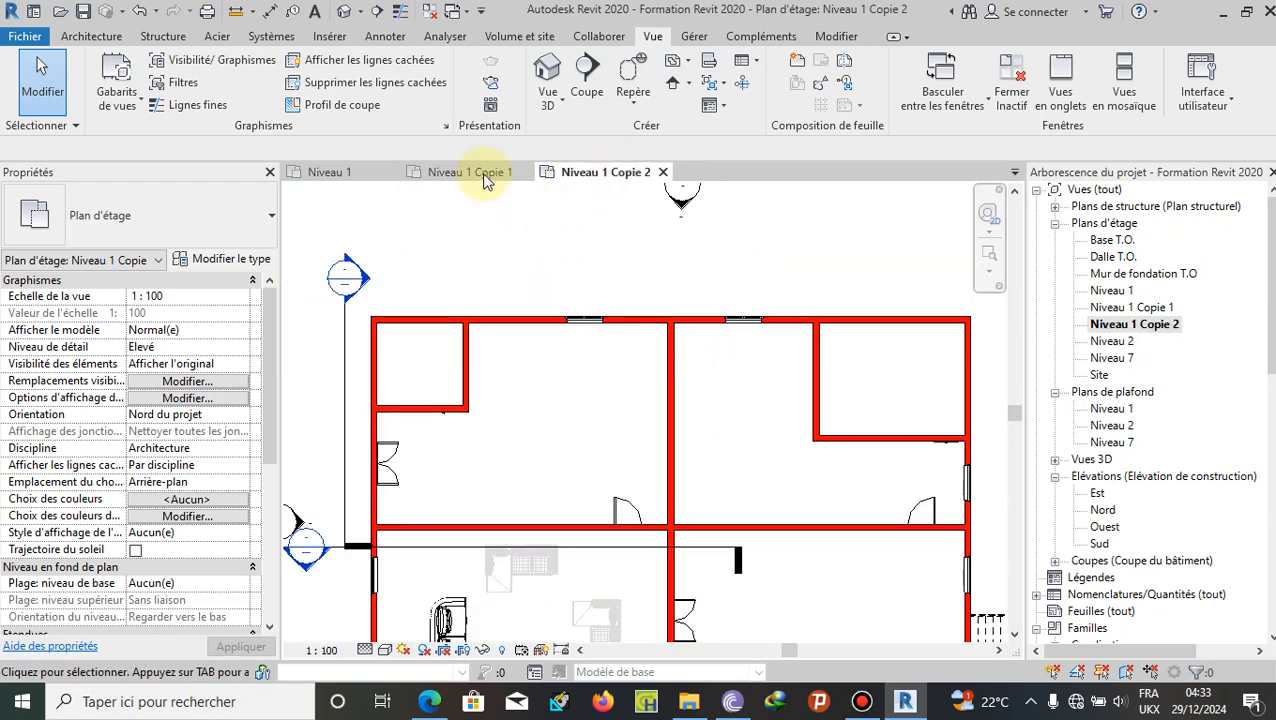
# Step: Apply the redefined "essaie" view template's properties to the Niveau 1 Copie 1 view
pyautogui.click(455, 172)
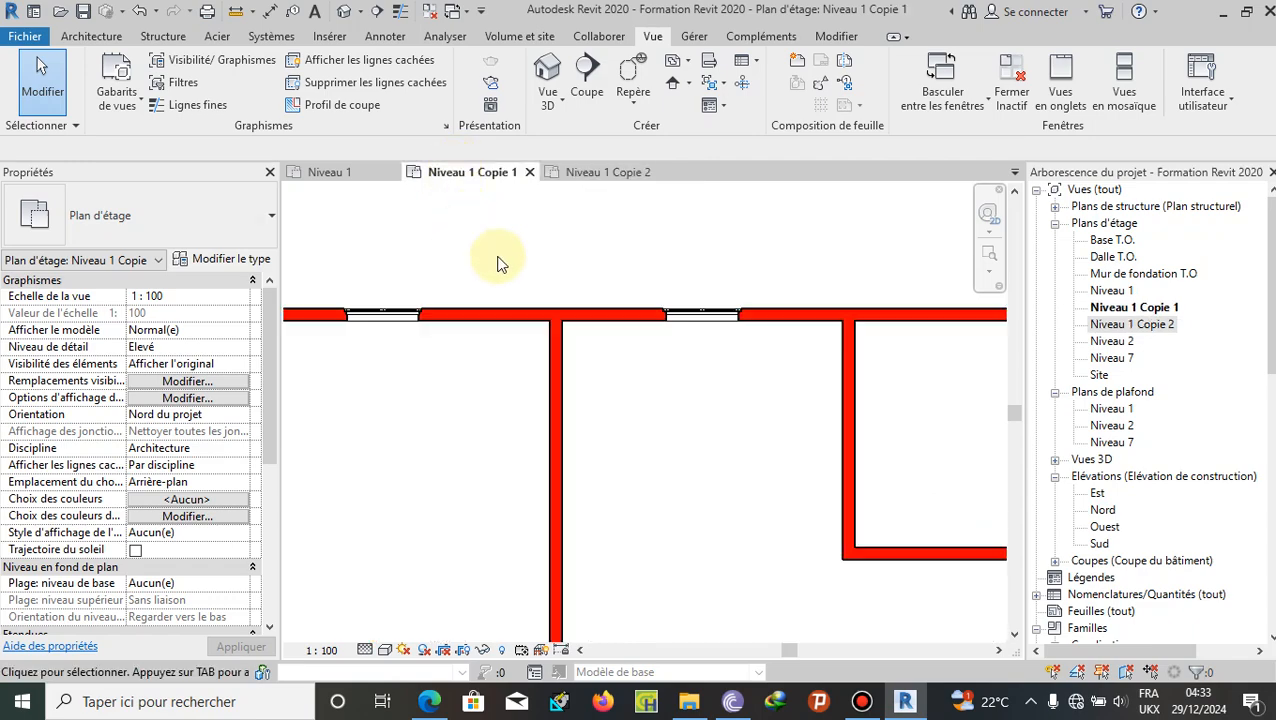
pyautogui.scroll(-3, 515, 272)
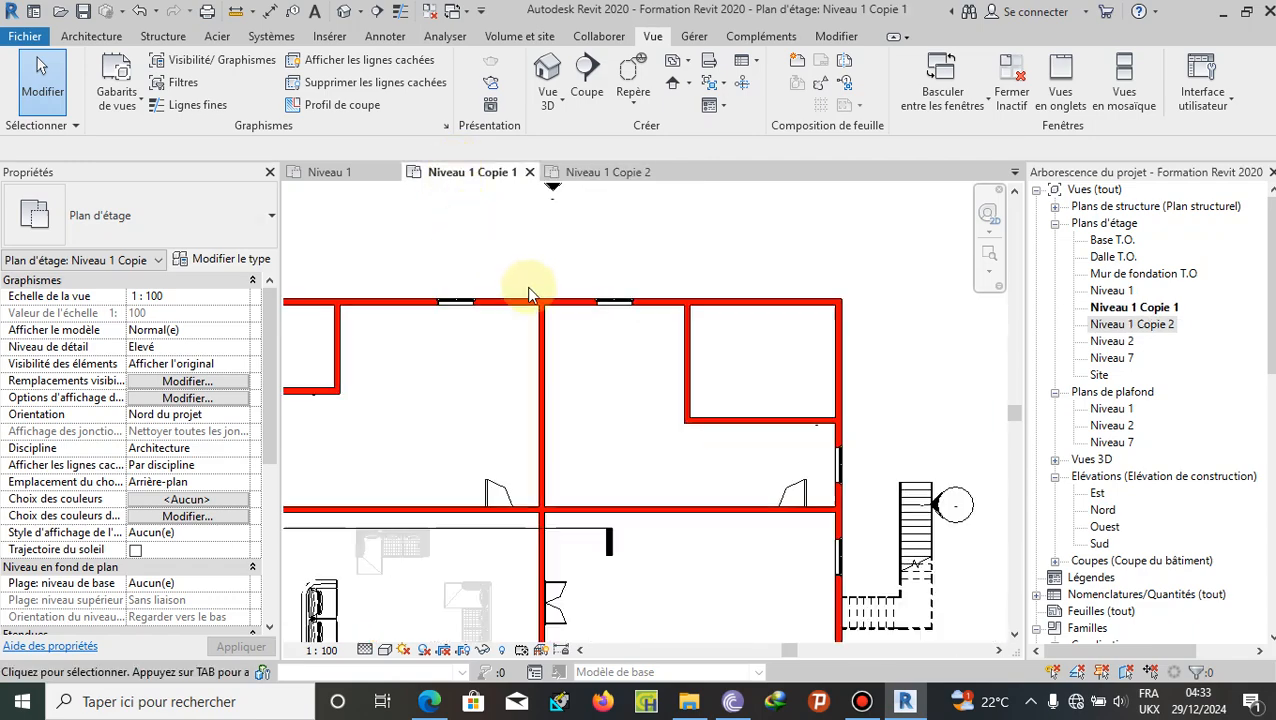
pyautogui.click(115, 95)
pyautogui.click(177, 140)
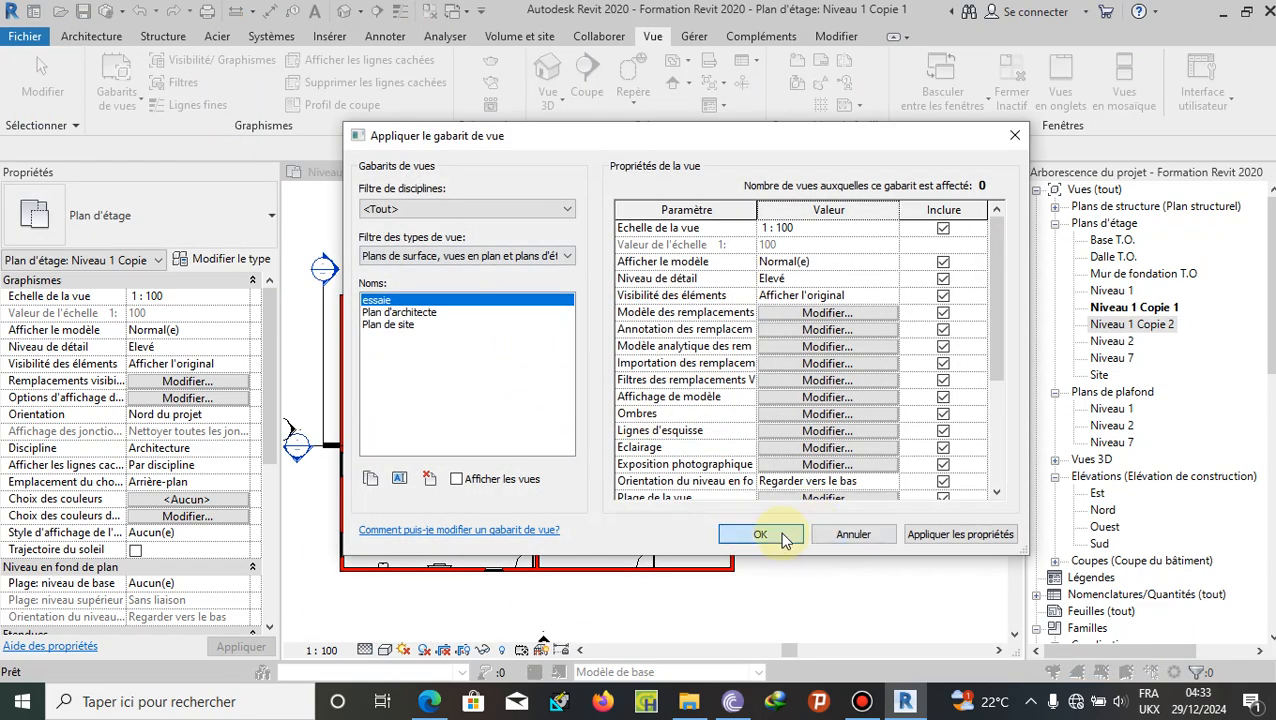
pyautogui.click(760, 535)
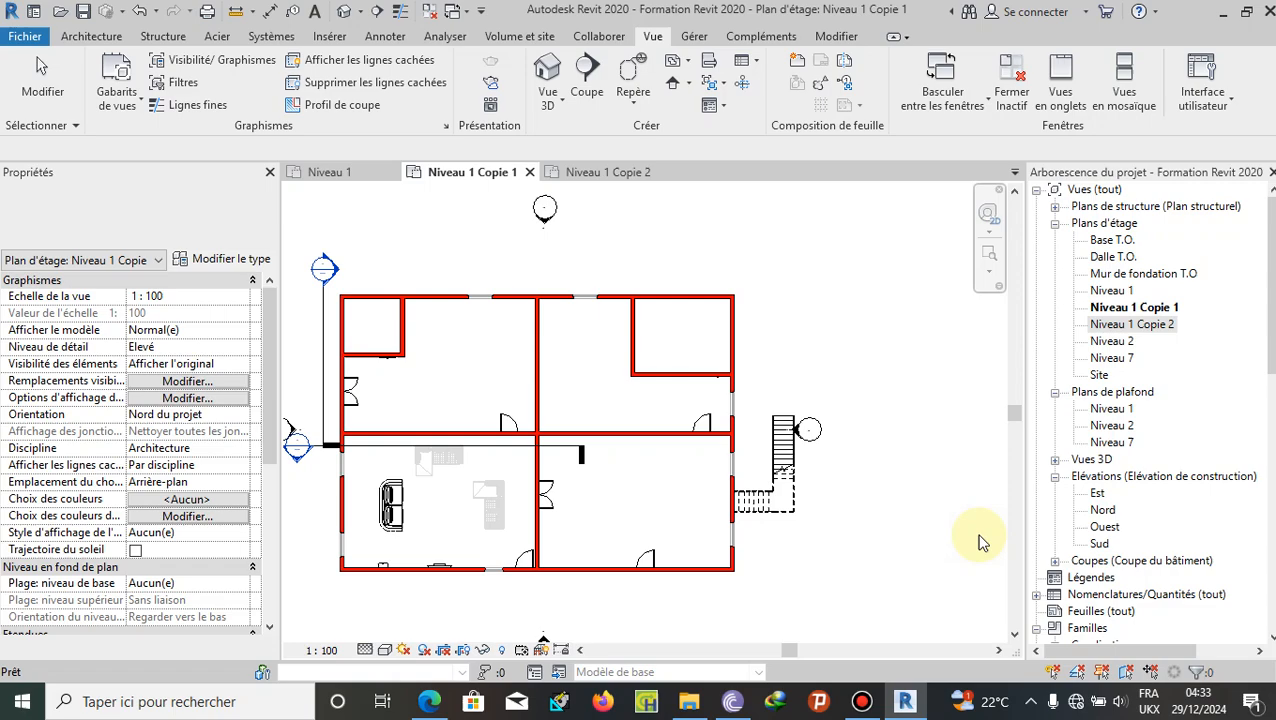
# Step: Apply the redefined "essaie" view template to the Niveau 1 Copie 2 view
pyautogui.rightClick(1124, 326)
pyautogui.click(984, 354)
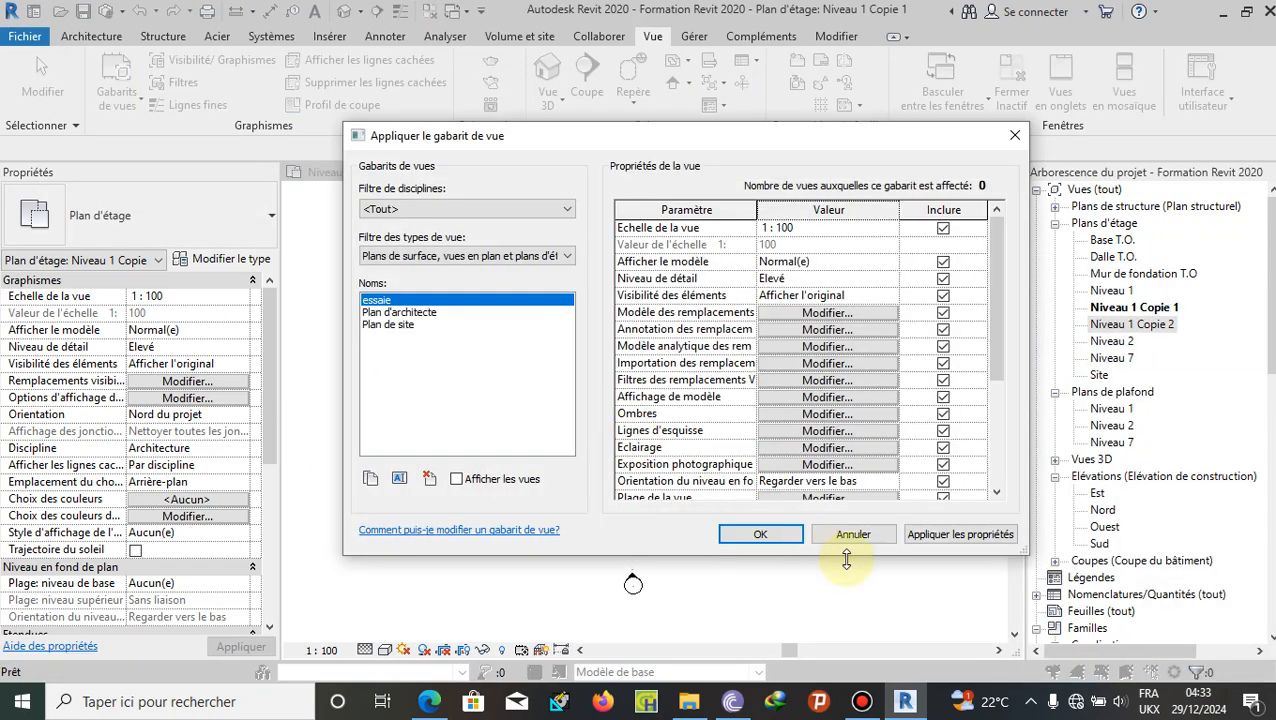
pyautogui.click(789, 541)
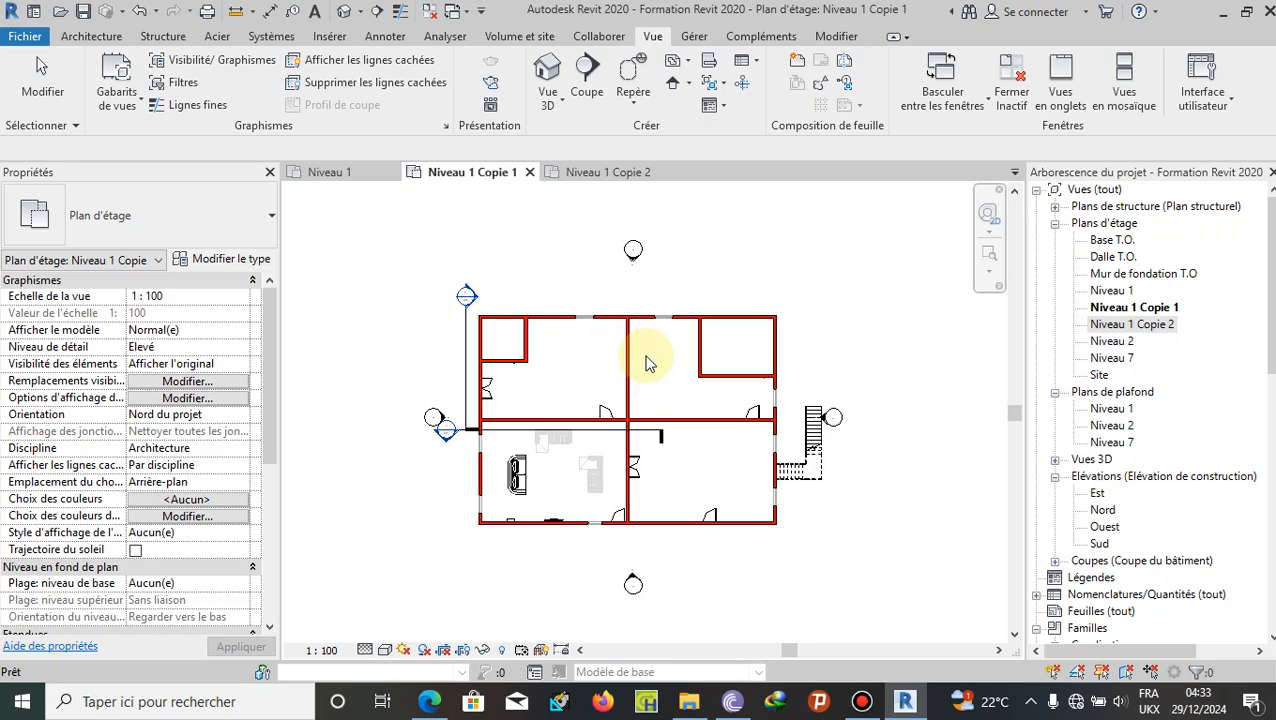
# Step: Examine the display of the windows and walls in the Niveau 1 Copie 2 view
pyautogui.click(605, 172)
pyautogui.scroll(3, 561, 370)
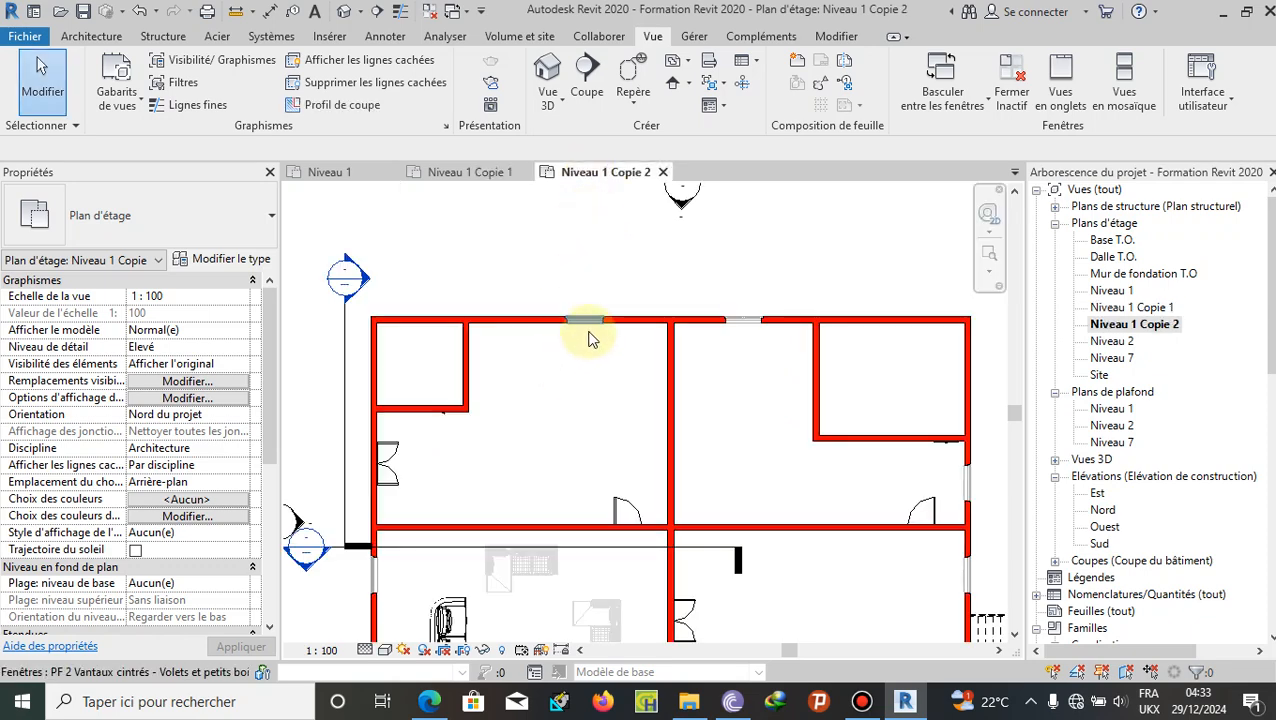
pyautogui.scroll(1, 589, 331)
pyautogui.scroll(-2, 390, 296)
pyautogui.scroll(3, 636, 299)
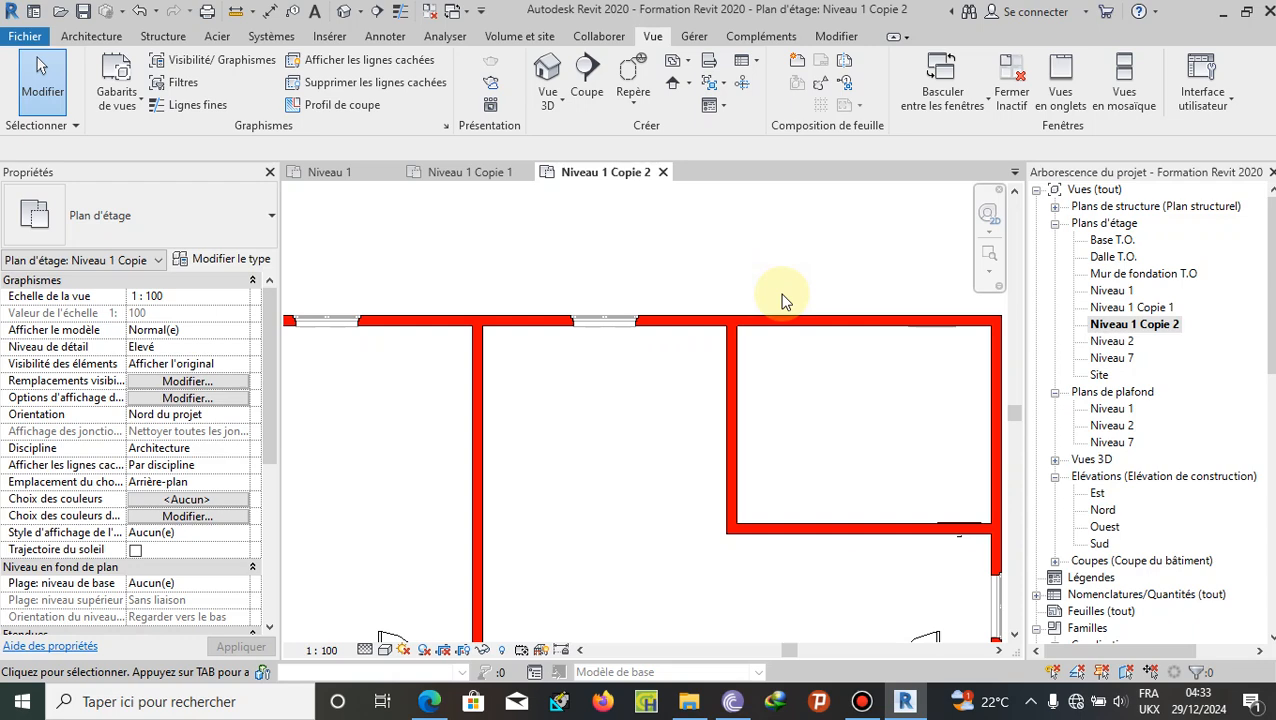
pyautogui.scroll(-3, 584, 262)
pyautogui.scroll(4, 501, 311)
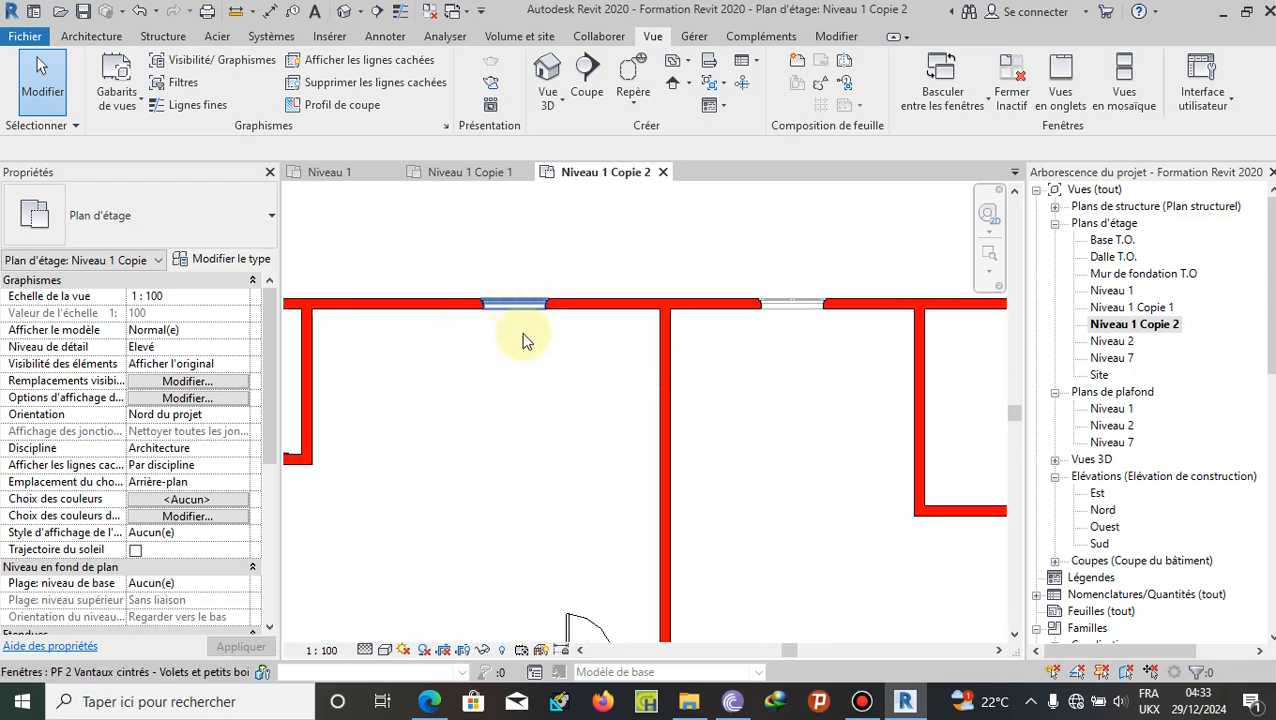
pyautogui.scroll(-4, 522, 340)
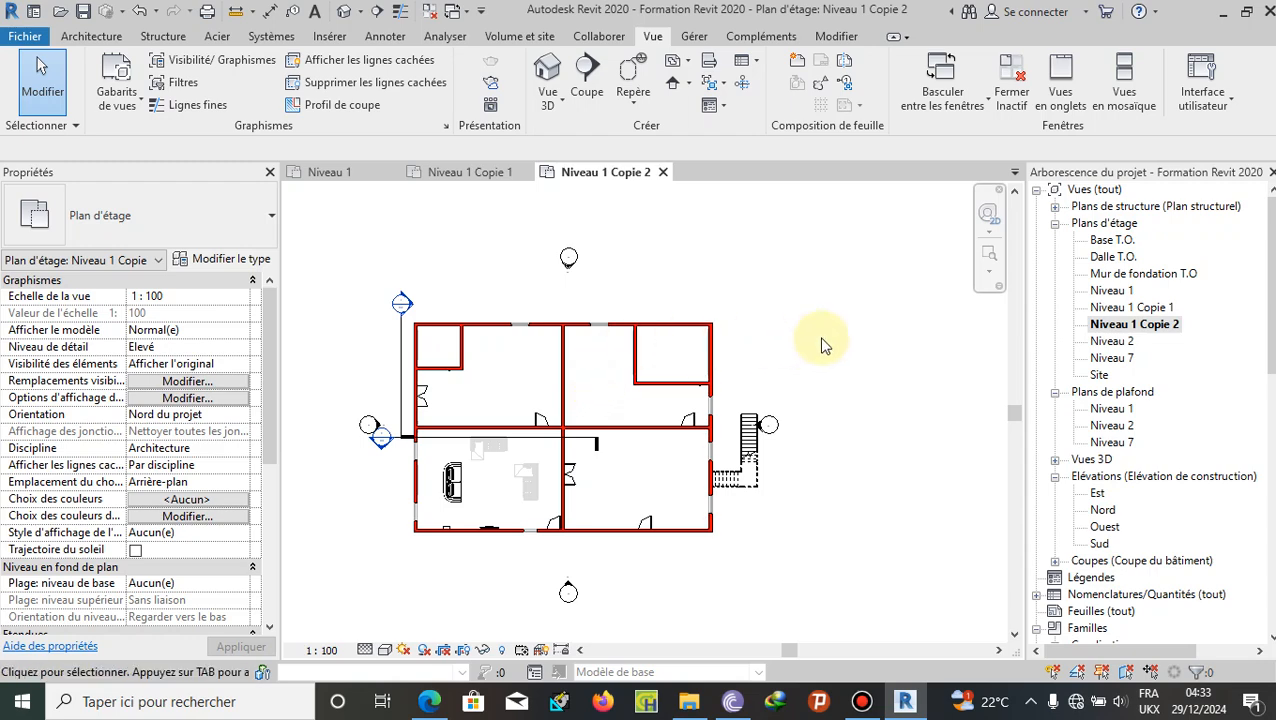
# Step: Turn on halftone for the Portes category in the Niveau 1 view's visibility/graphics overrides
pyautogui.click(329, 172)
pyautogui.scroll(-4, 730, 250)
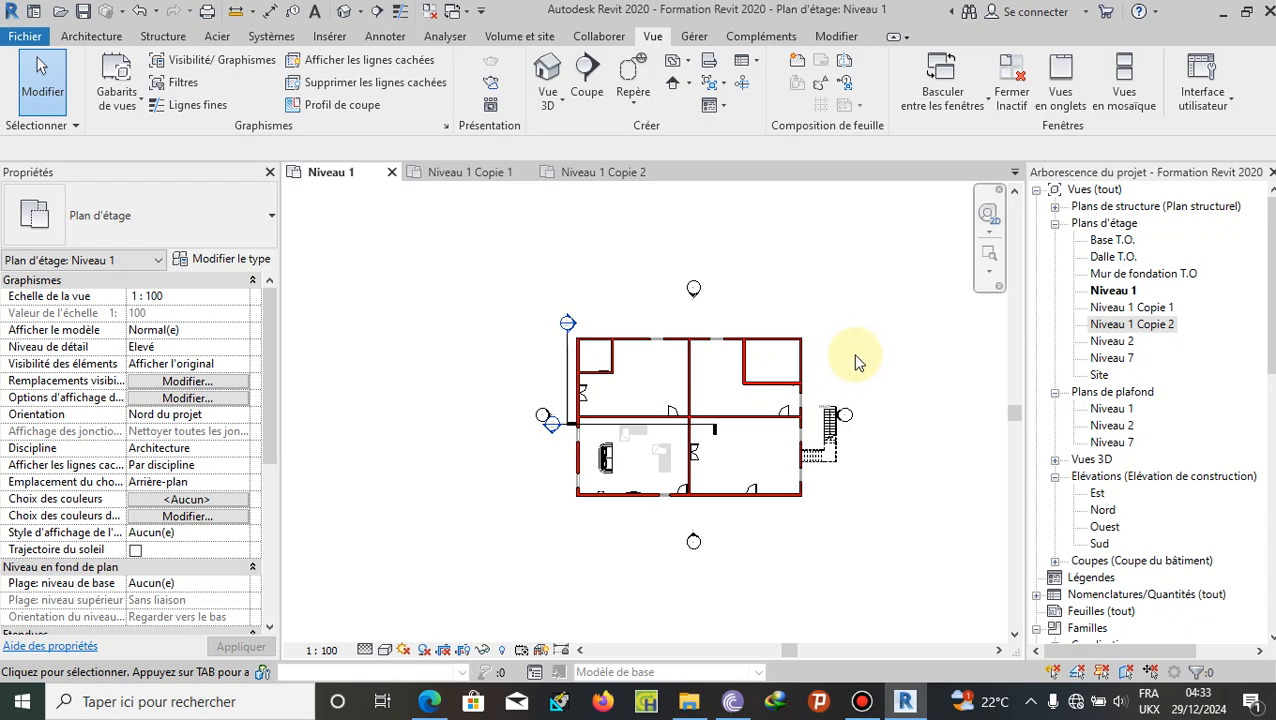
pyautogui.scroll(2, 866, 372)
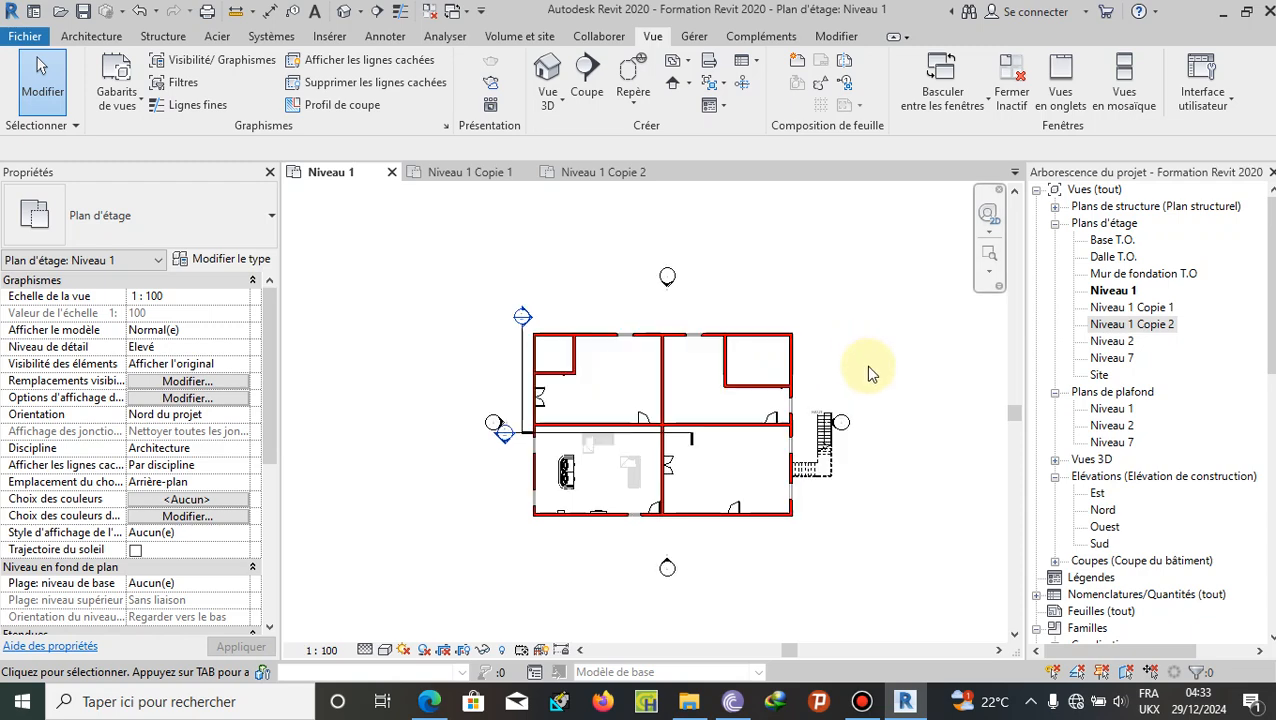
pyautogui.click(192, 68)
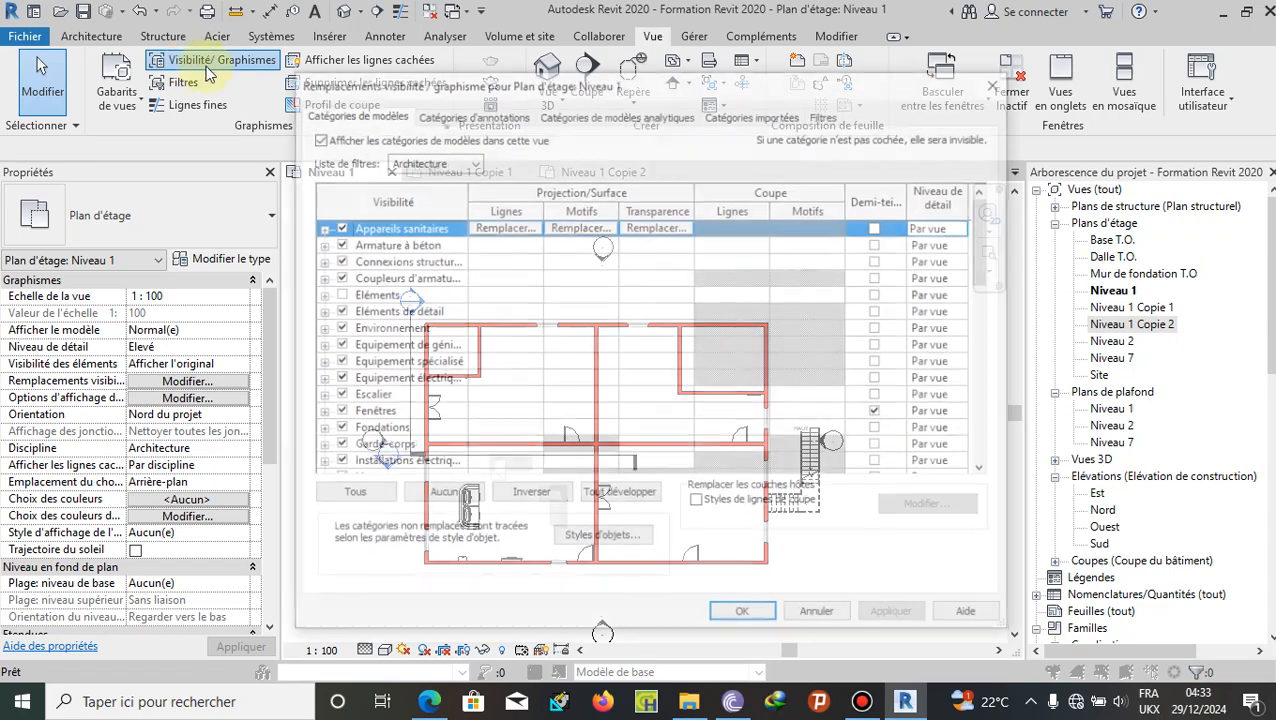
pyautogui.scroll(-4, 424, 392)
pyautogui.scroll(-3, 424, 392)
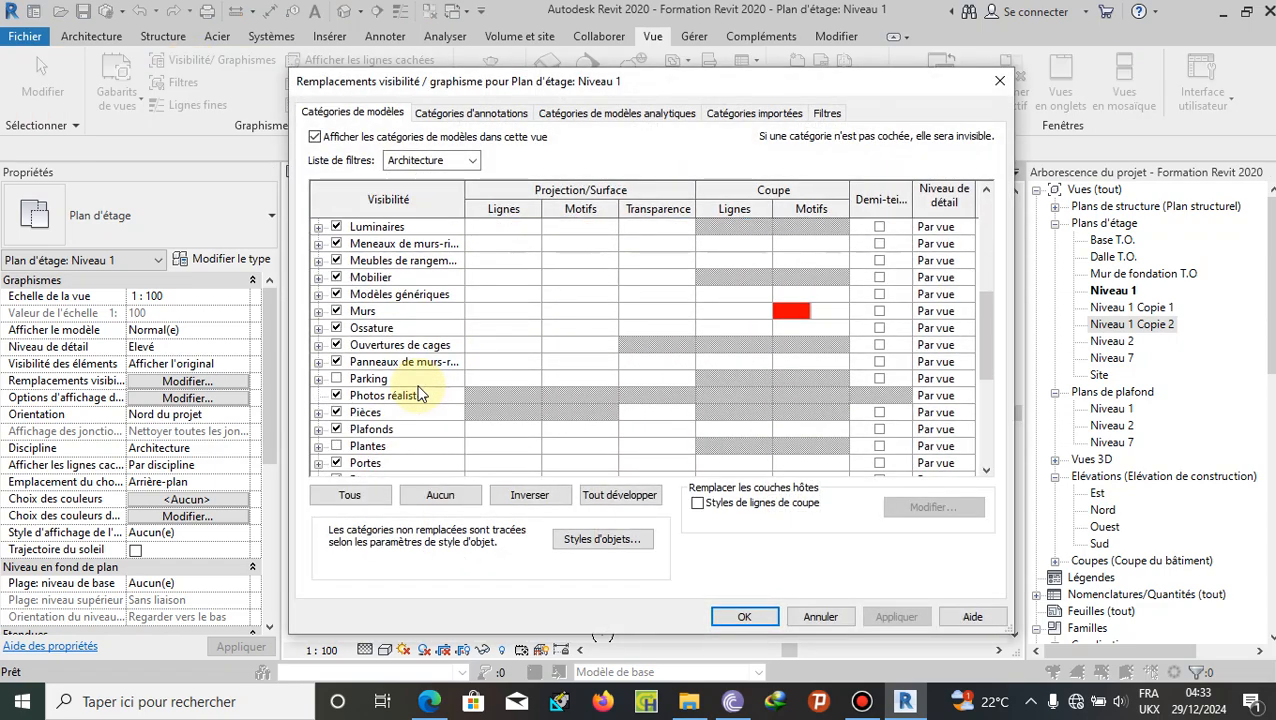
pyautogui.click(385, 398)
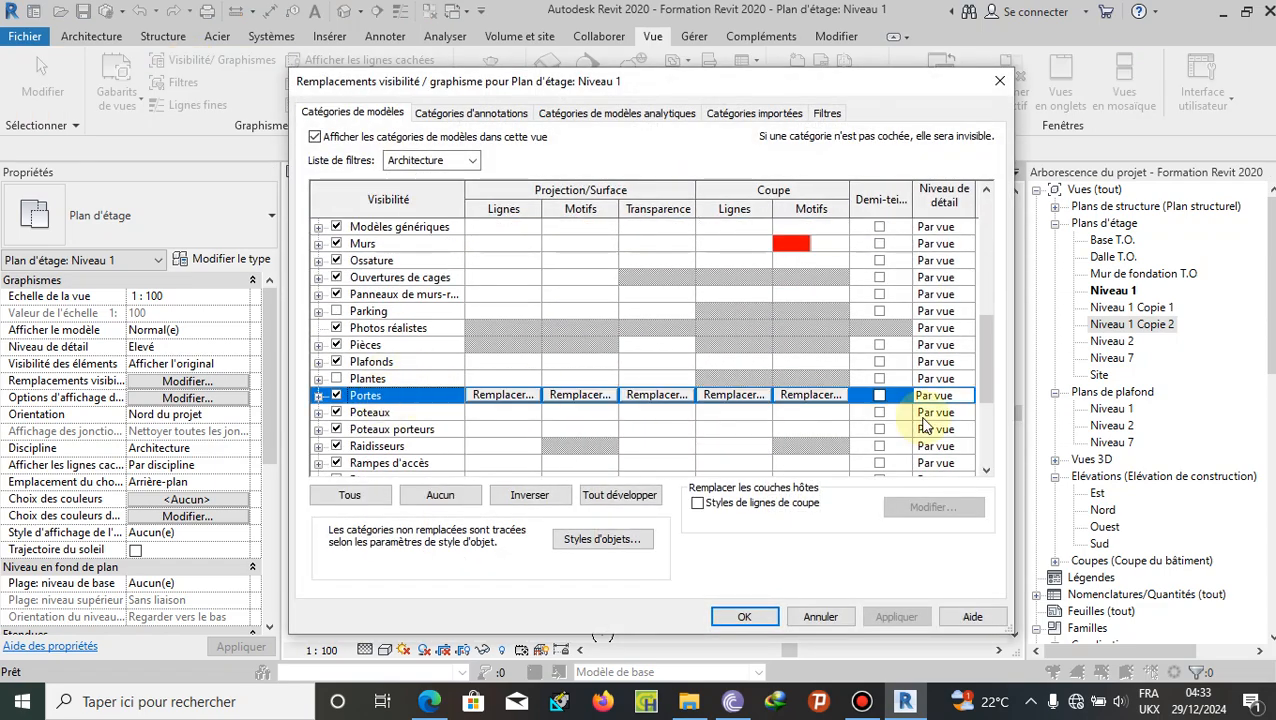
pyautogui.click(879, 397)
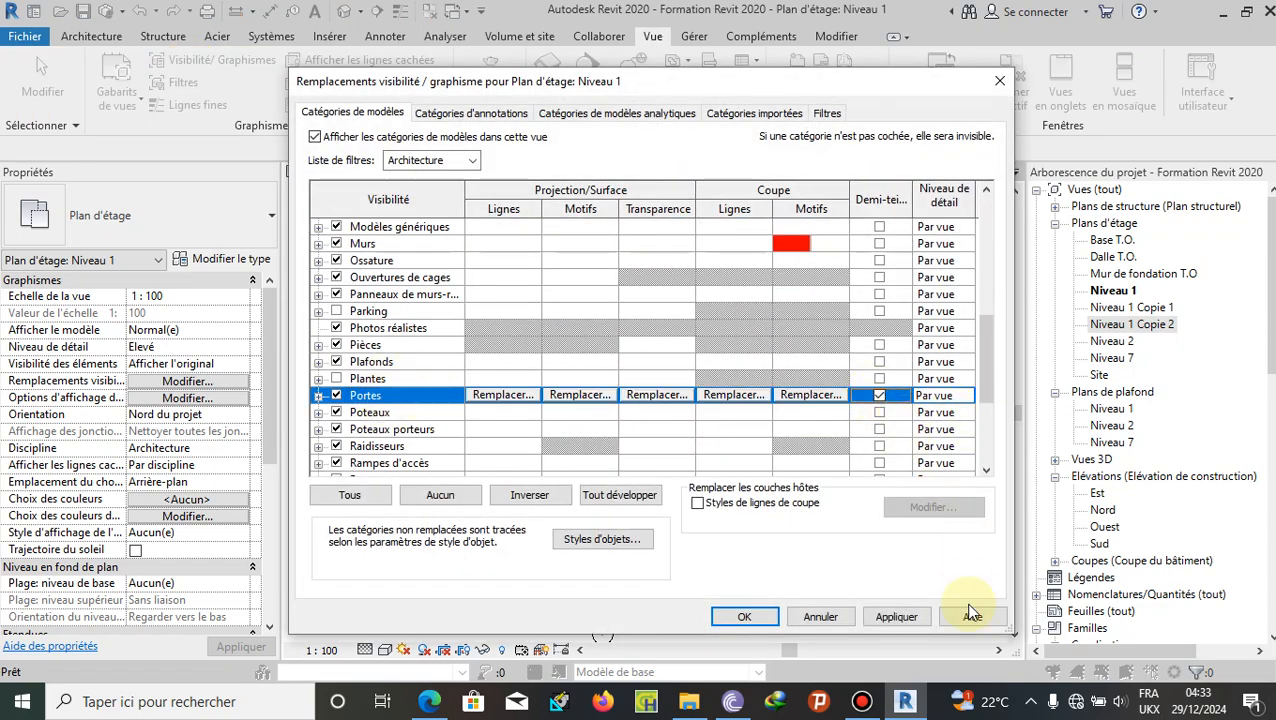
pyautogui.click(893, 614)
pyautogui.click(742, 616)
# Step: Create a view template from Niveau 1 named "essaie", replacing the existing template of that name
pyautogui.scroll(-3, 840, 333)
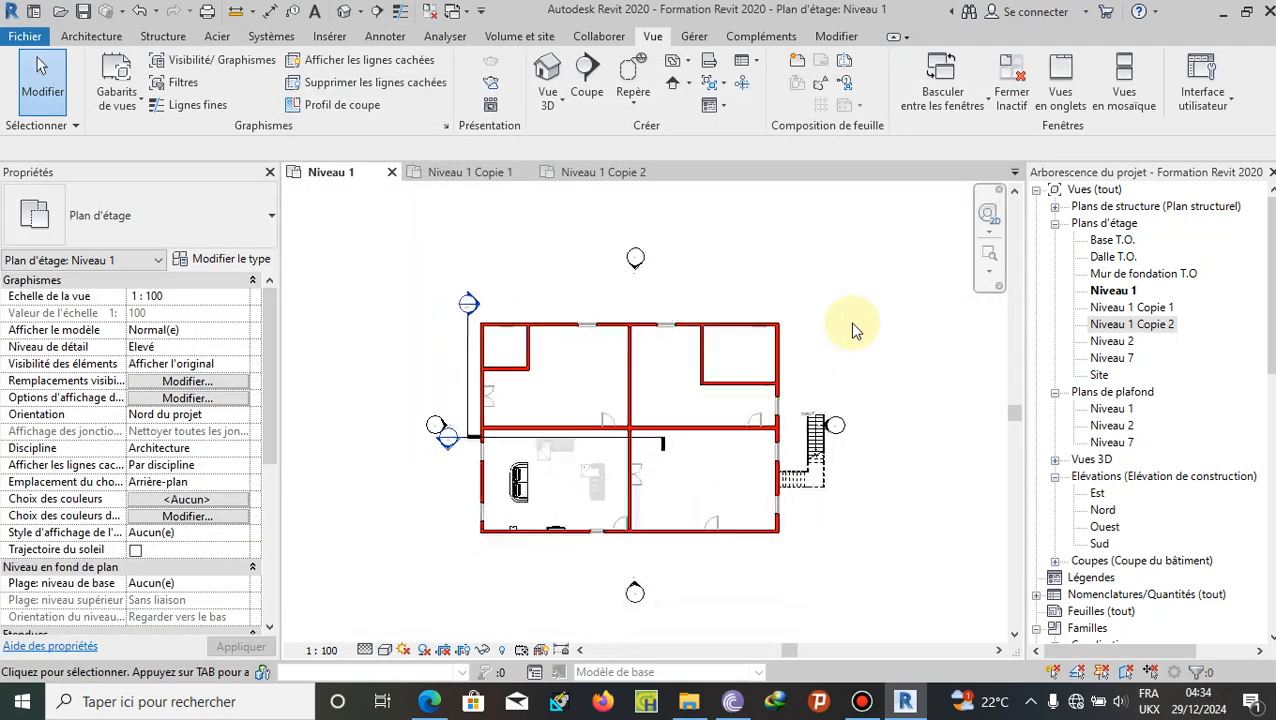
pyautogui.click(118, 90)
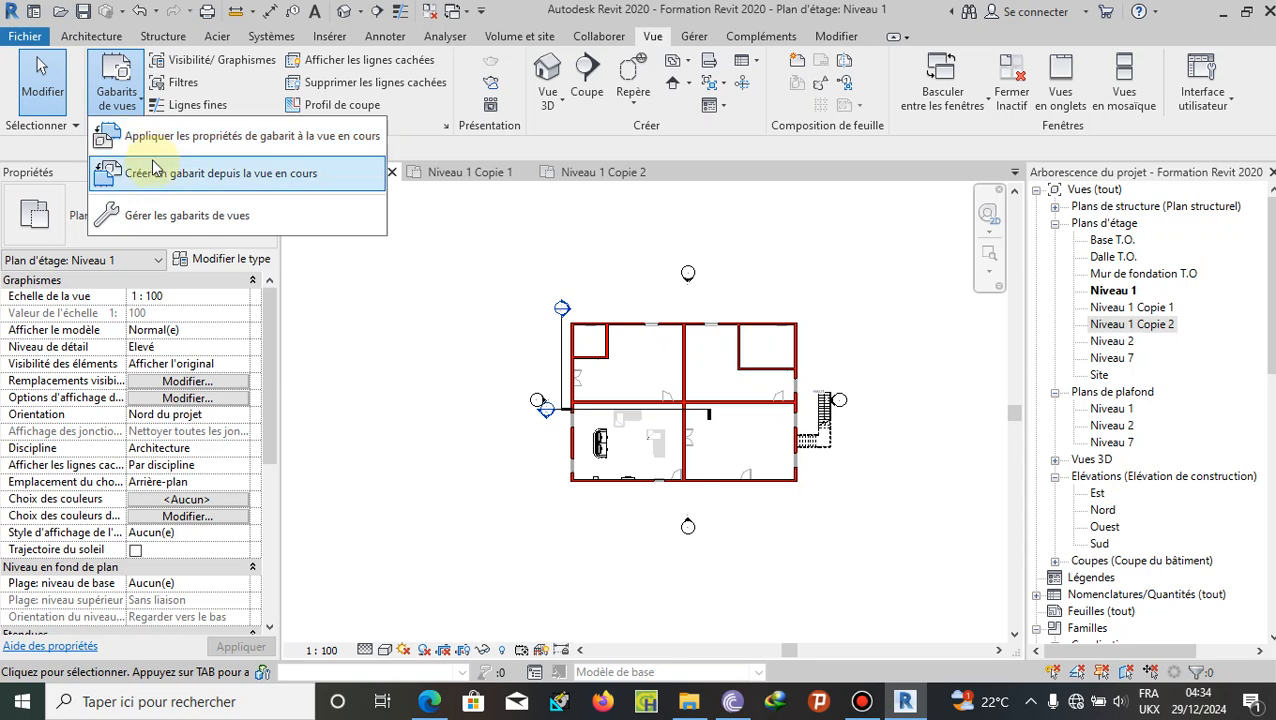
pyautogui.click(160, 171)
pyautogui.write('essaie')
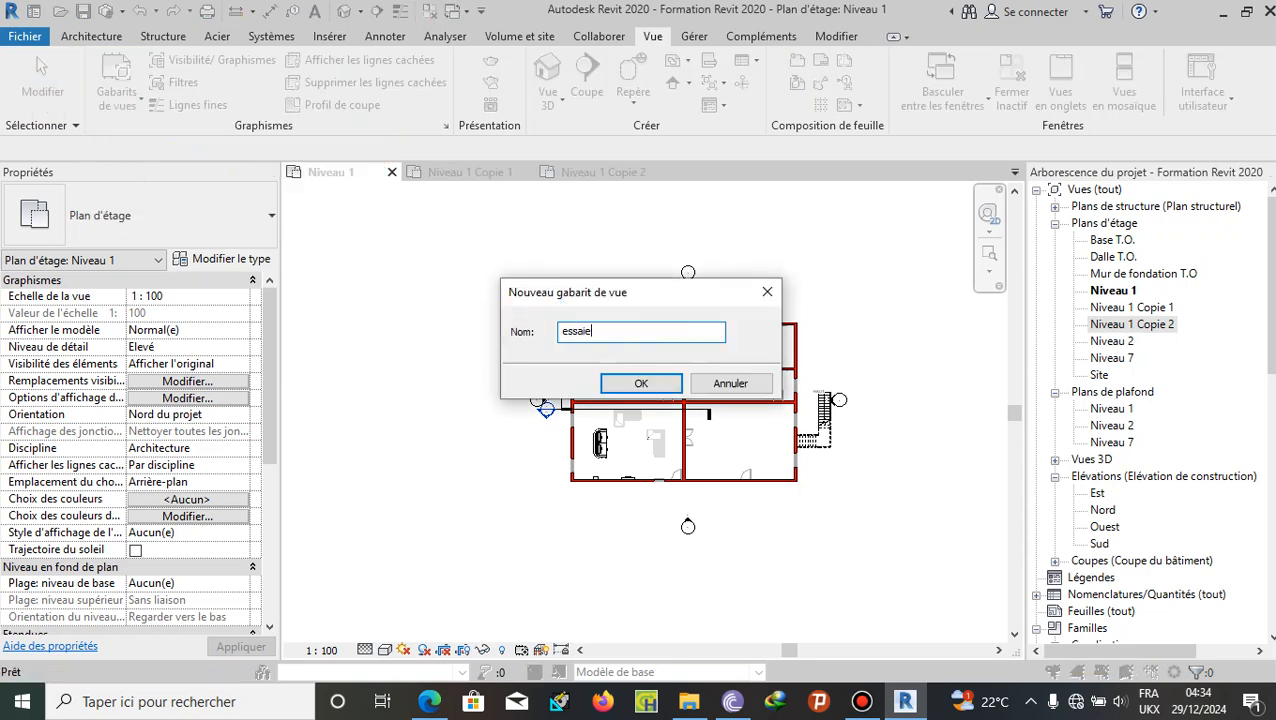
pyautogui.click(641, 383)
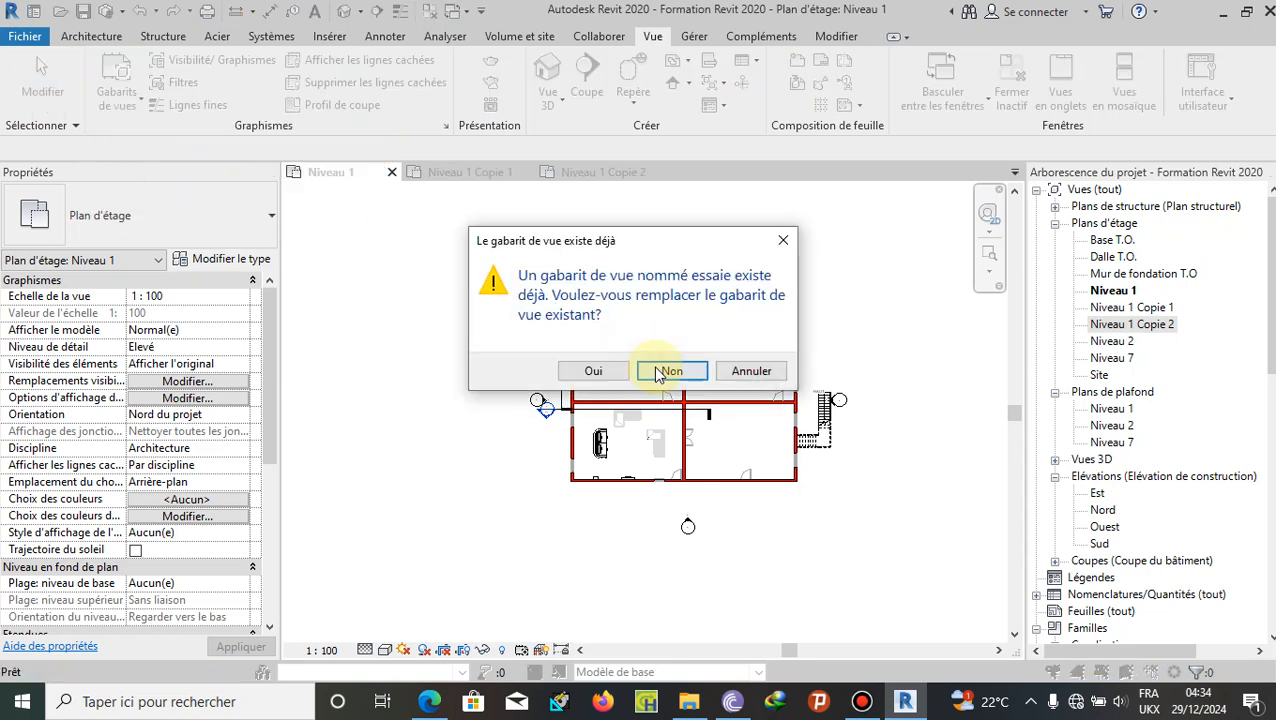
pyautogui.click(594, 371)
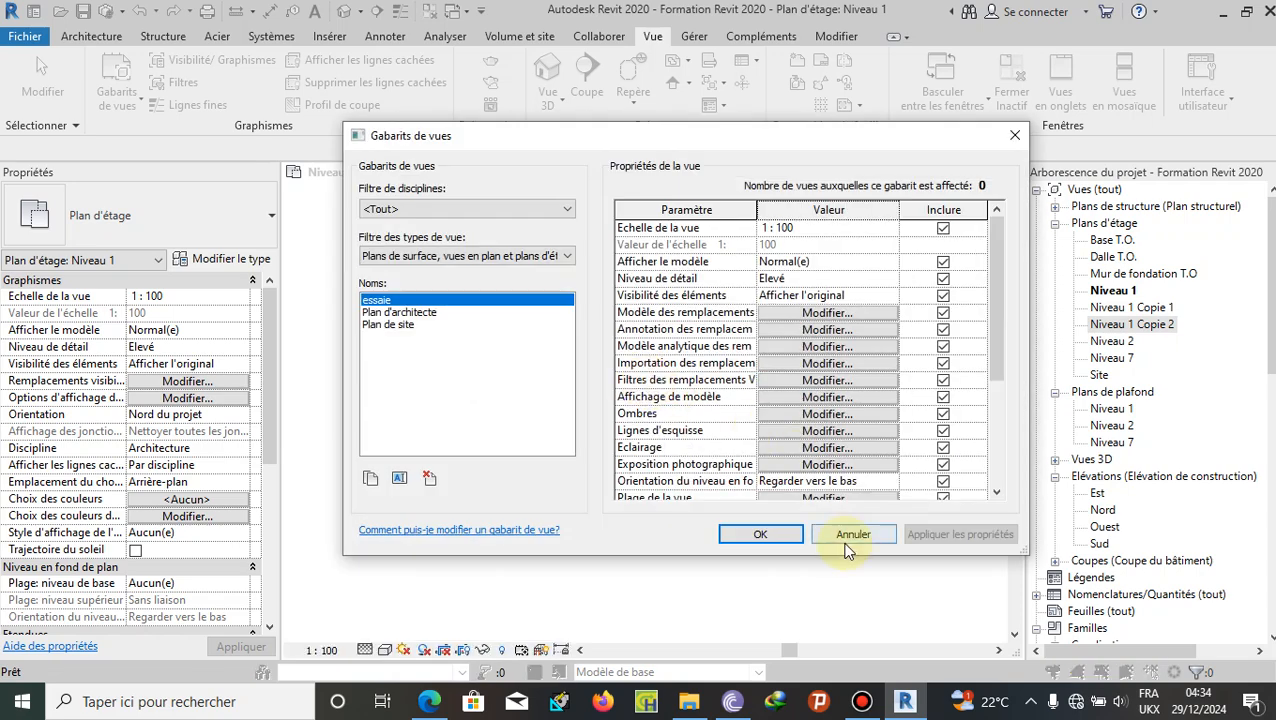
pyautogui.click(787, 537)
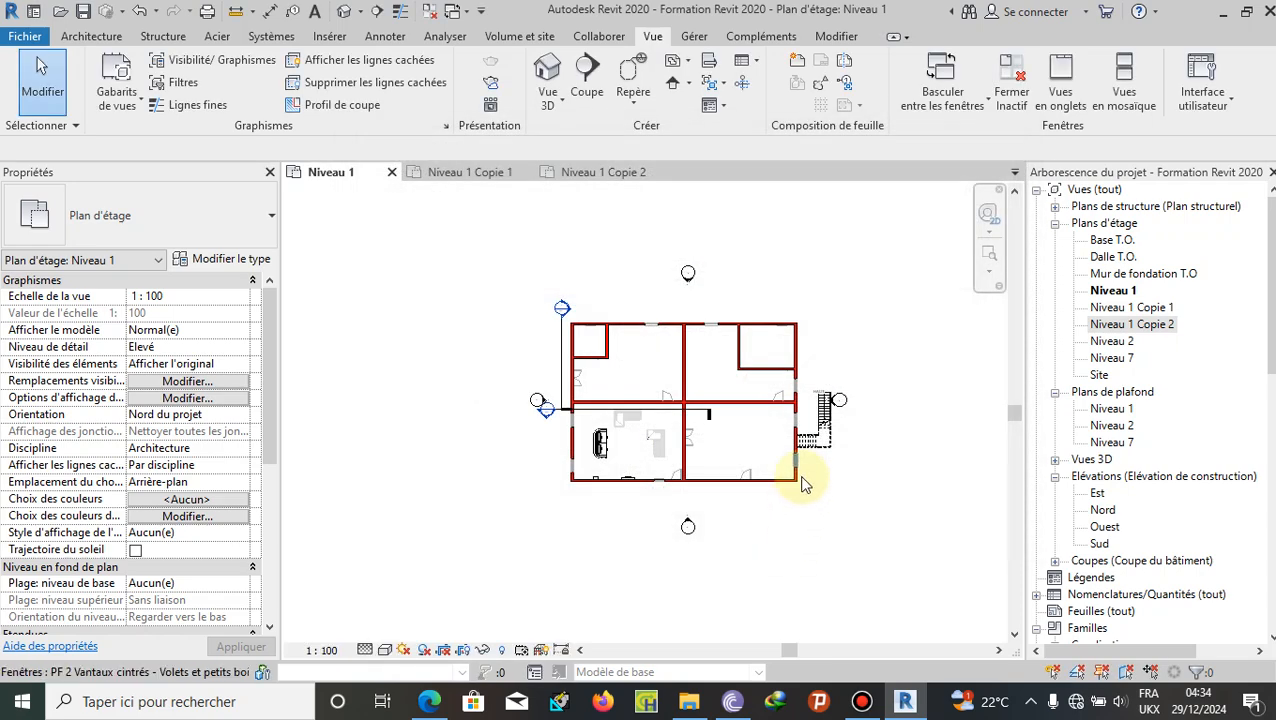
# Step: Apply the "essaie" view template's properties to Niveau 1 Copie 1 and Niveau 1 Copie 2 together
pyautogui.click(1137, 309)
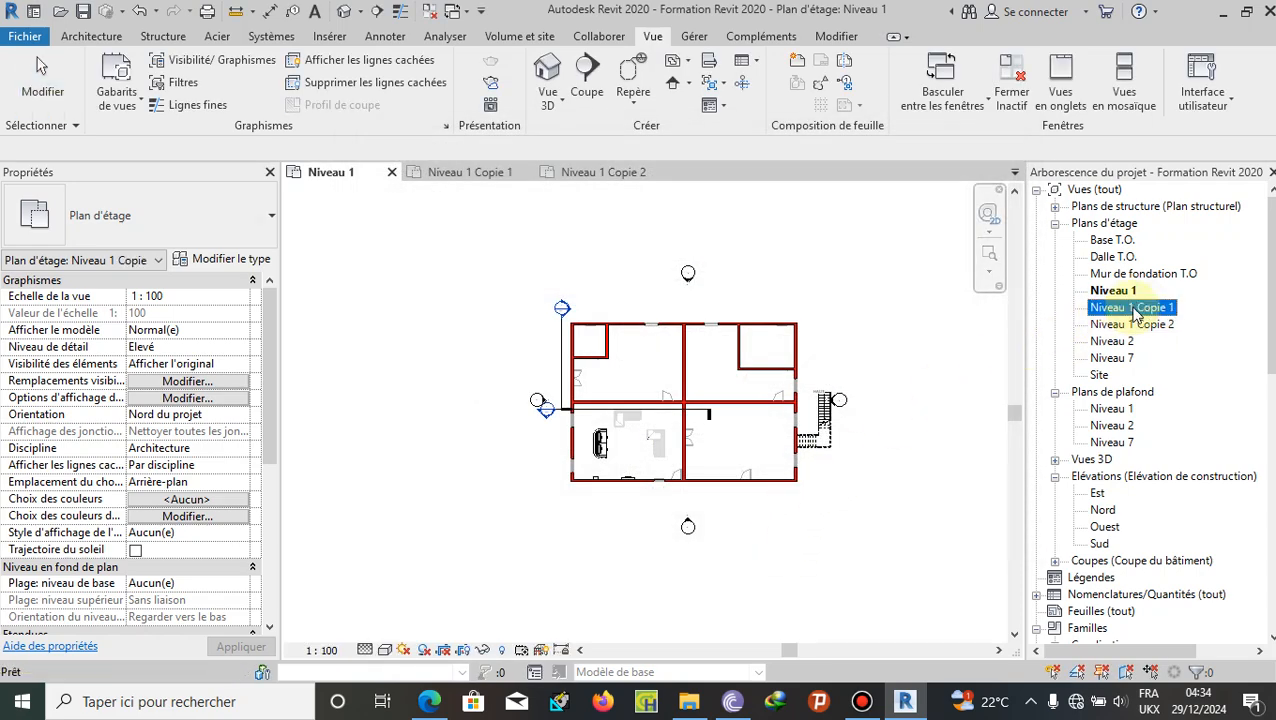
pyautogui.keyDown('ctrl'); pyautogui.click(1127, 326); pyautogui.keyUp('ctrl')
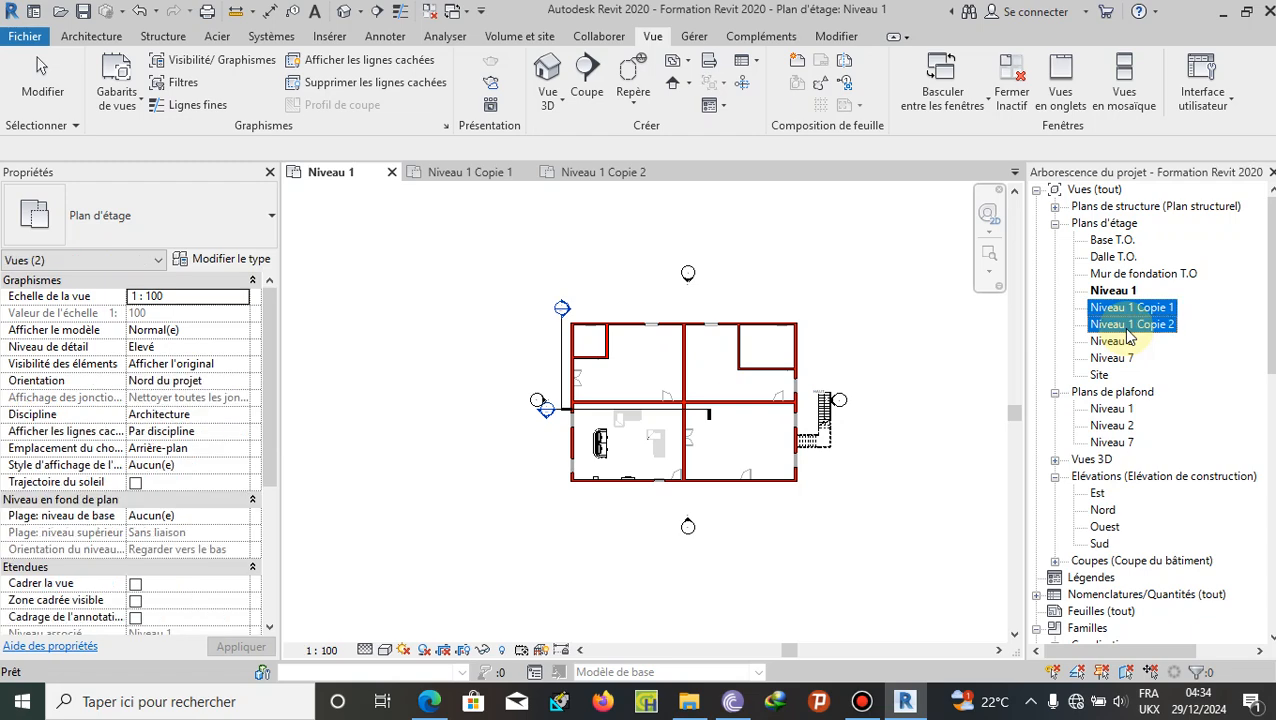
pyautogui.rightClick(1134, 316)
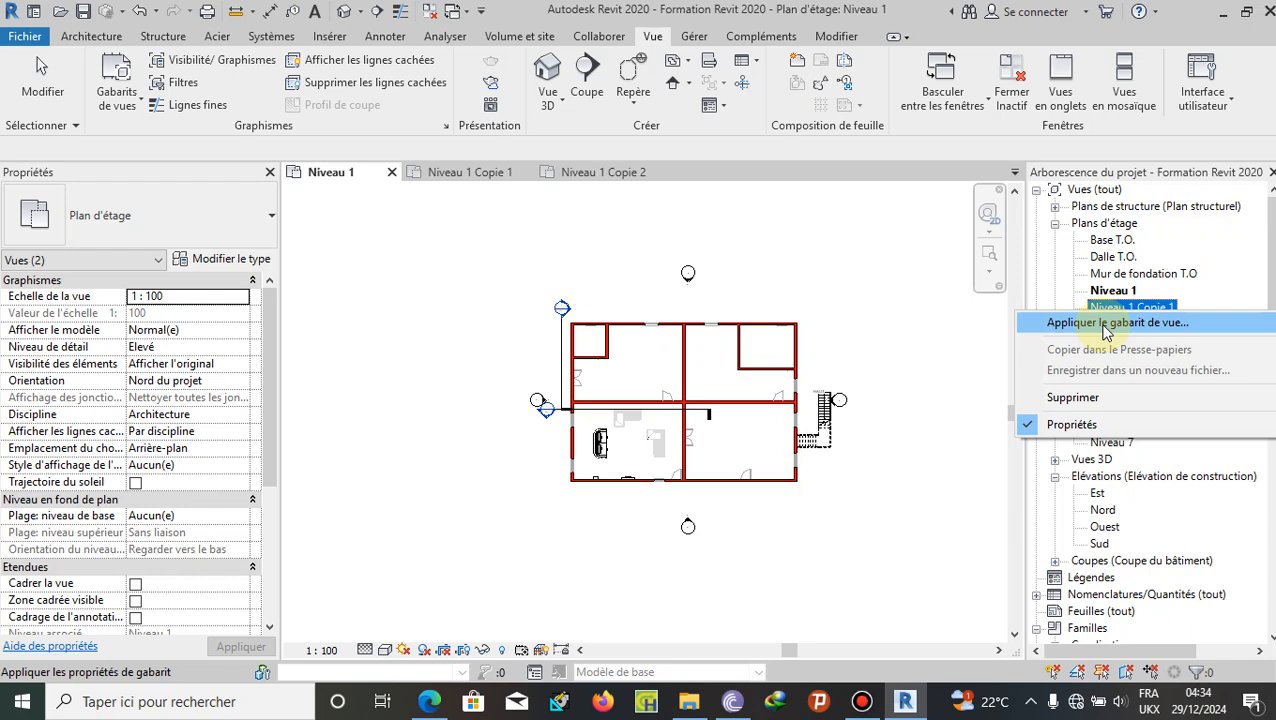
pyautogui.click(1106, 323)
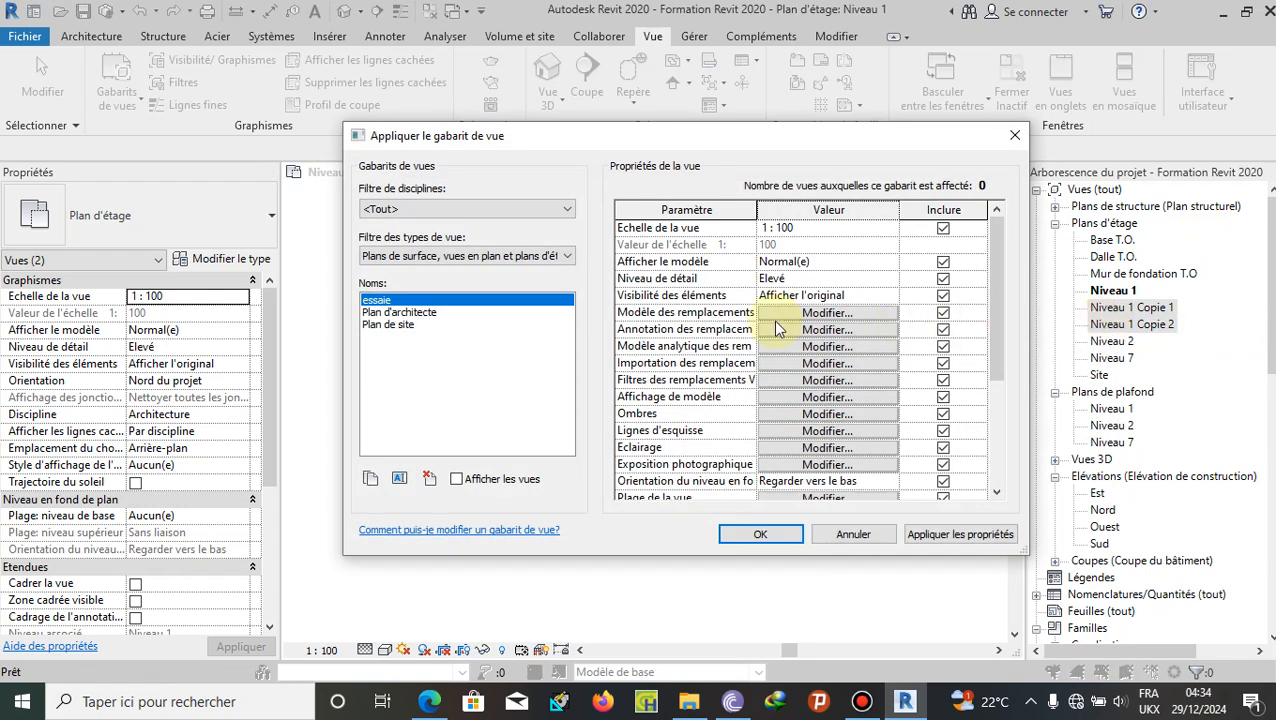
pyautogui.click(970, 536)
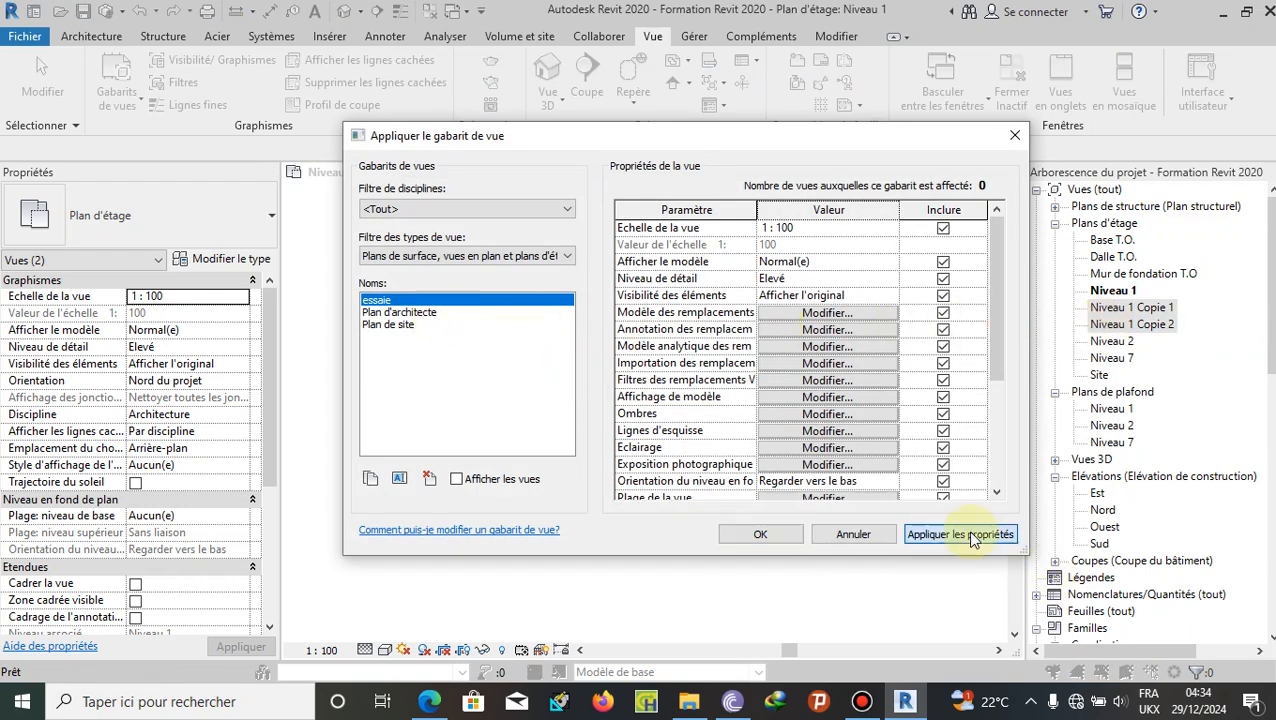
pyautogui.click(760, 534)
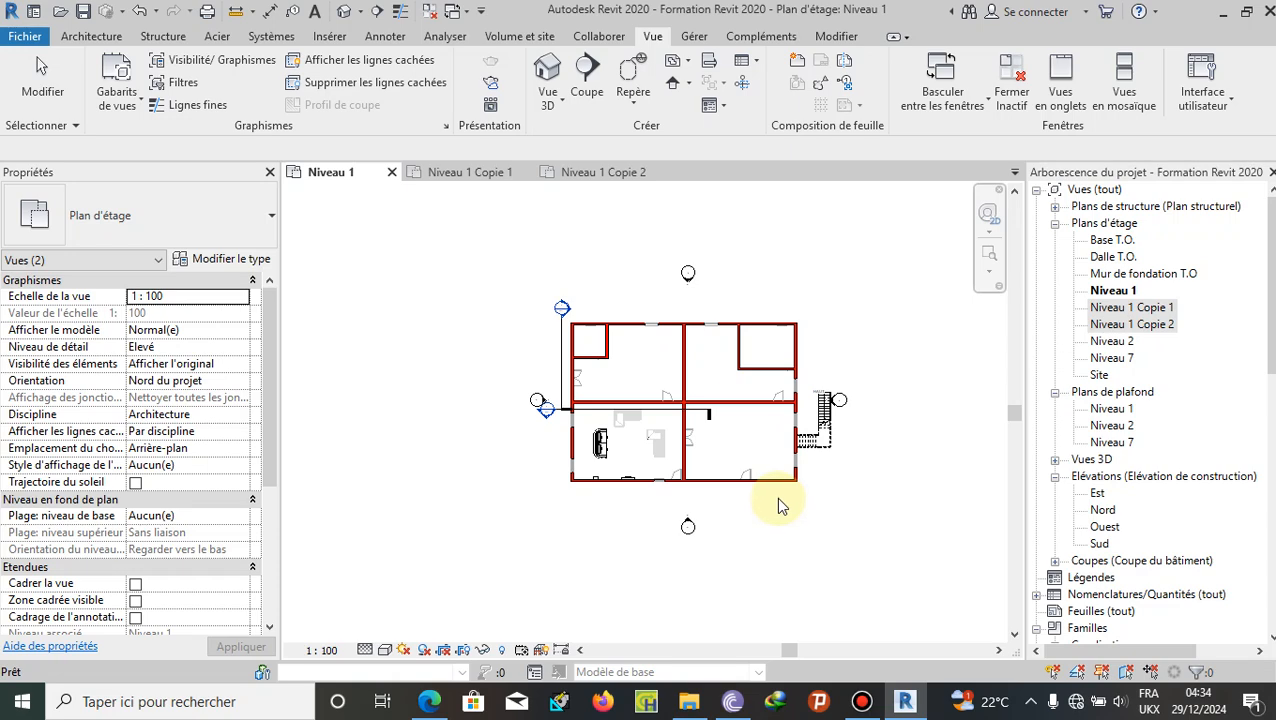
# Step: Examine how the doors are displayed in the Niveau 1 Copie 1 and Niveau 1 Copie 2 views
pyautogui.click(455, 173)
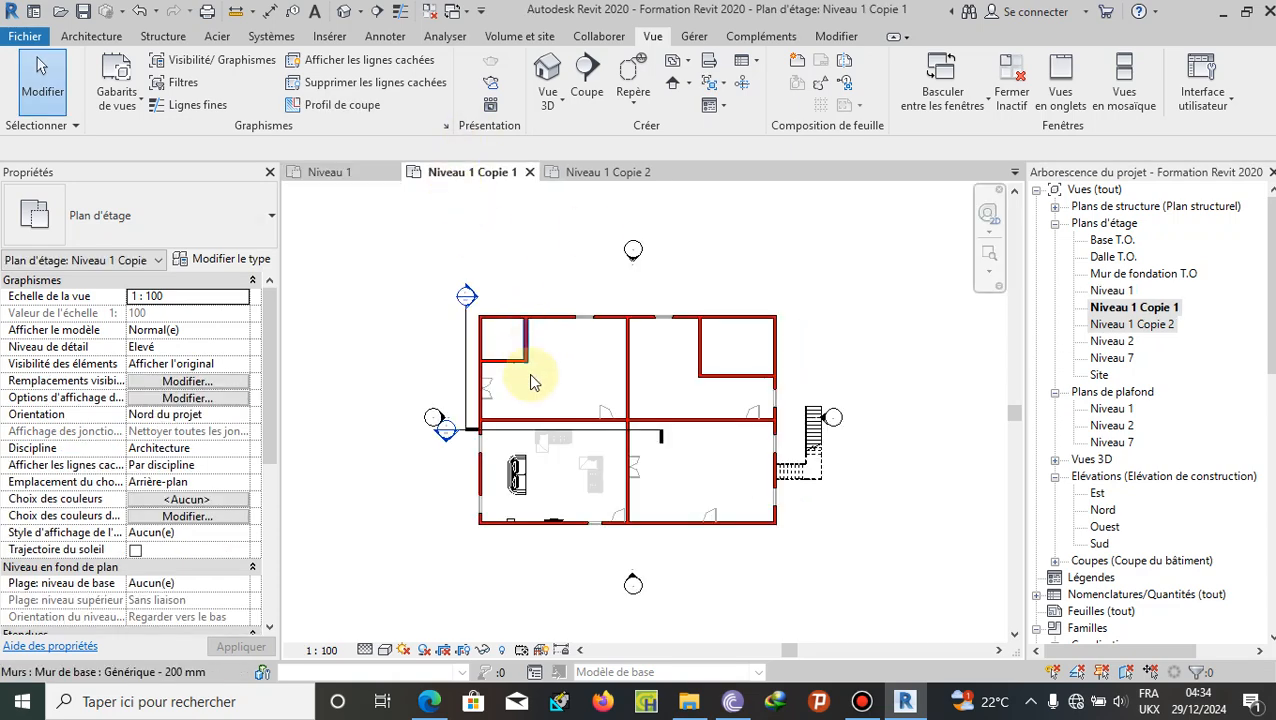
pyautogui.scroll(4, 530, 381)
pyautogui.scroll(-5, 379, 382)
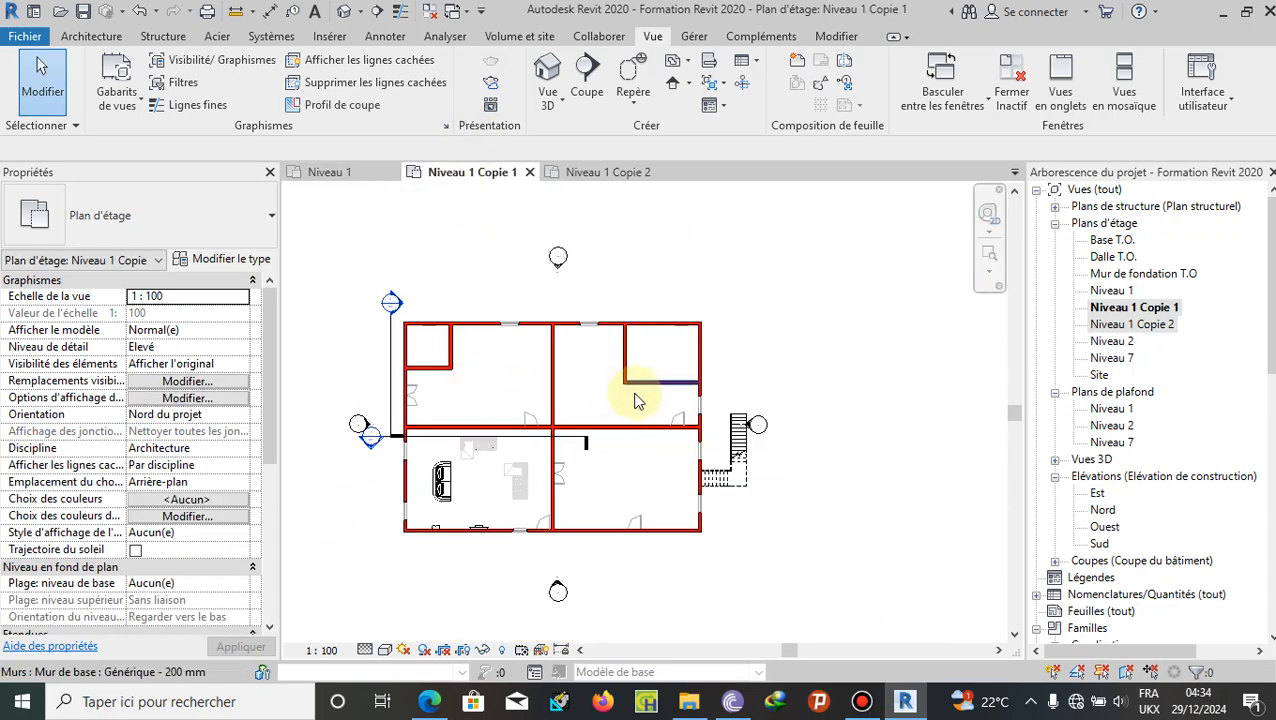
pyautogui.click(604, 176)
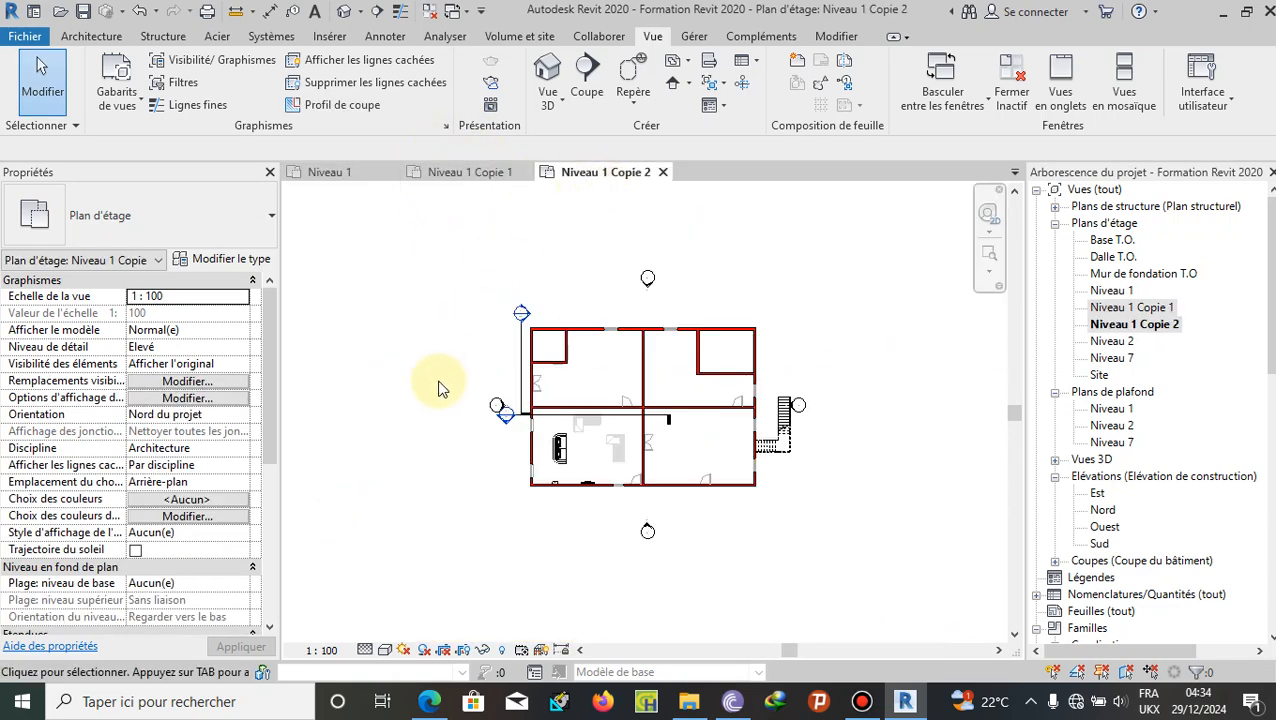
pyautogui.scroll(5, 527, 399)
pyautogui.scroll(-4, 575, 378)
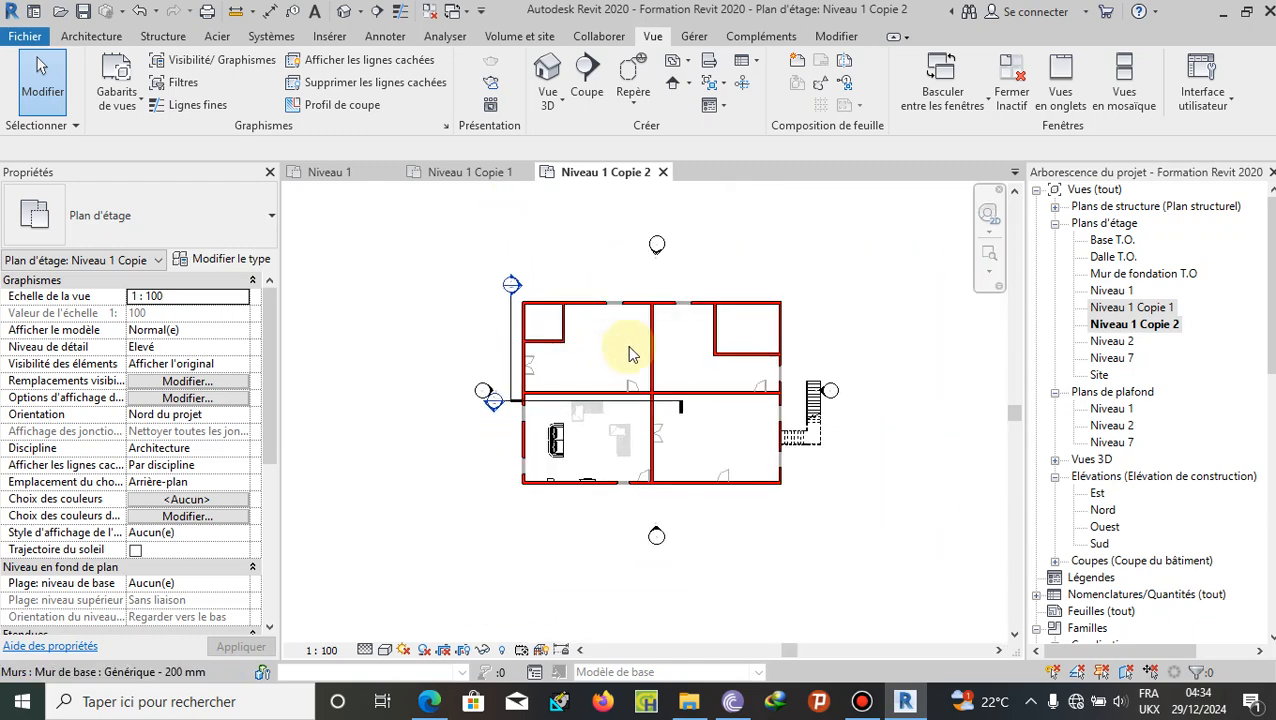
pyautogui.scroll(1, 762, 391)
pyautogui.scroll(2, 943, 394)
pyautogui.scroll(-3, 876, 400)
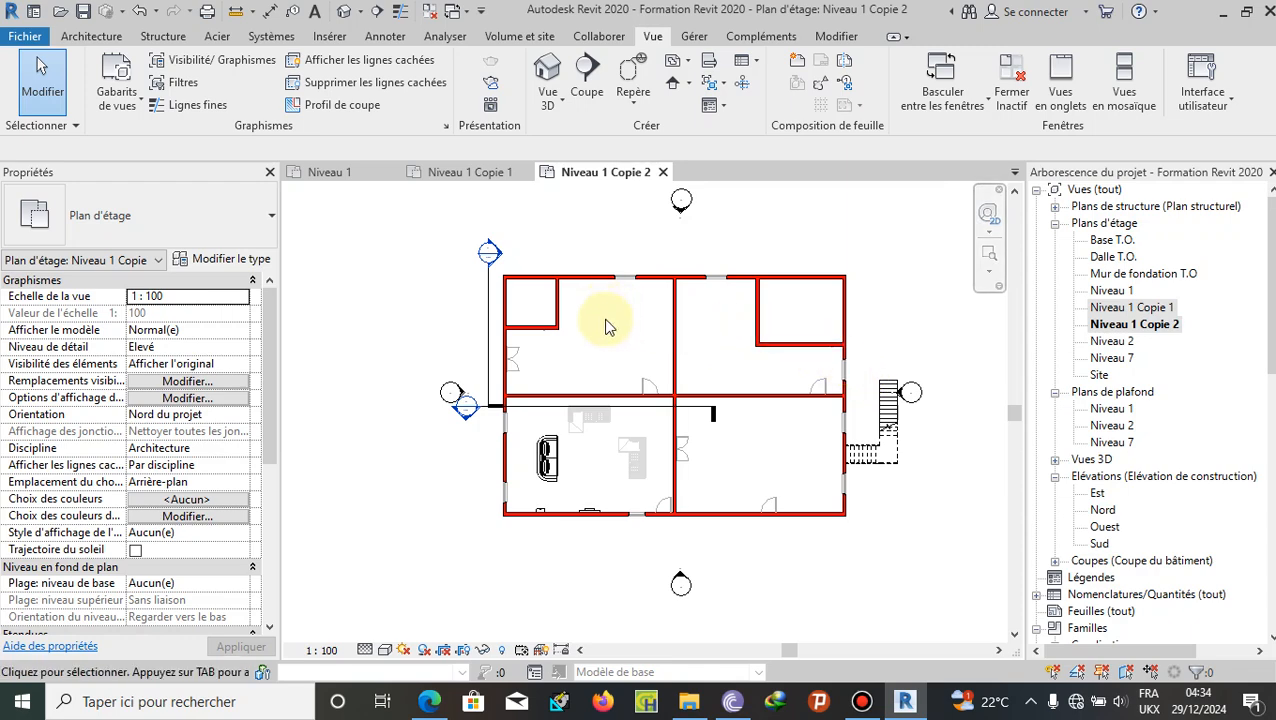
# Step: Set the foreground cut pattern colour of the Murs category to green (Vert) in the Niveau 1 view
pyautogui.click(368, 176)
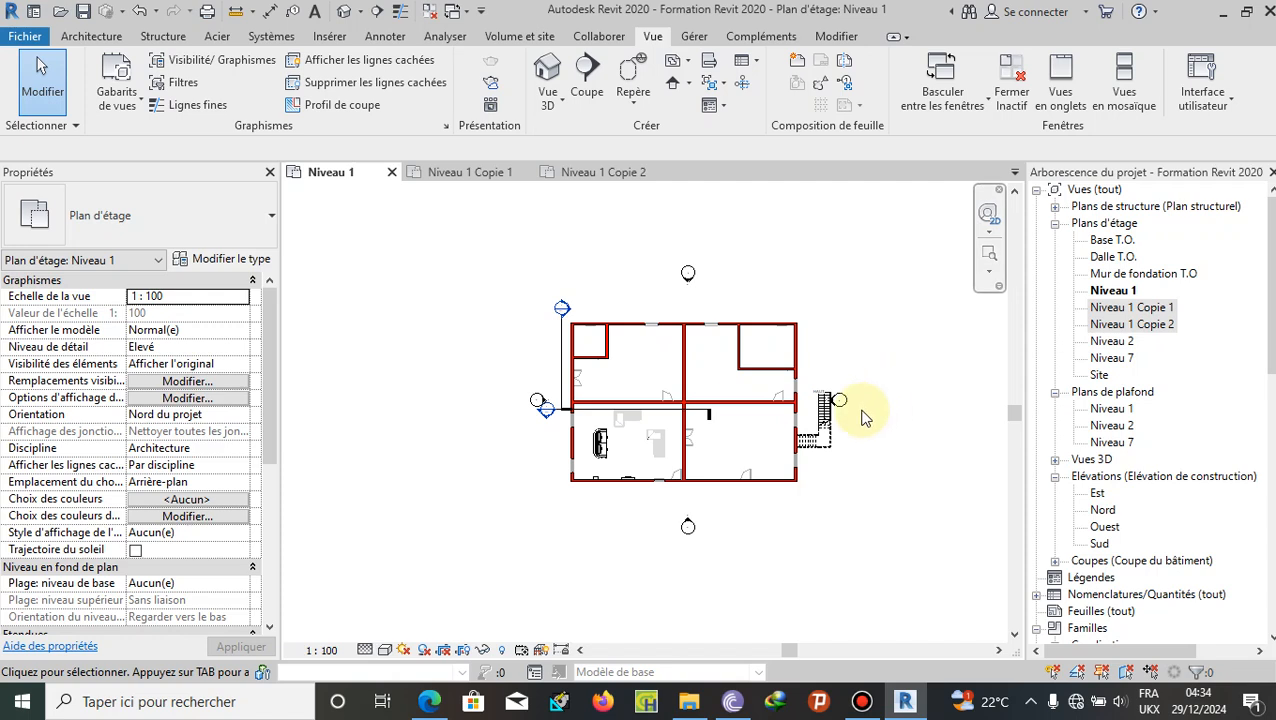
pyautogui.scroll(1, 848, 400)
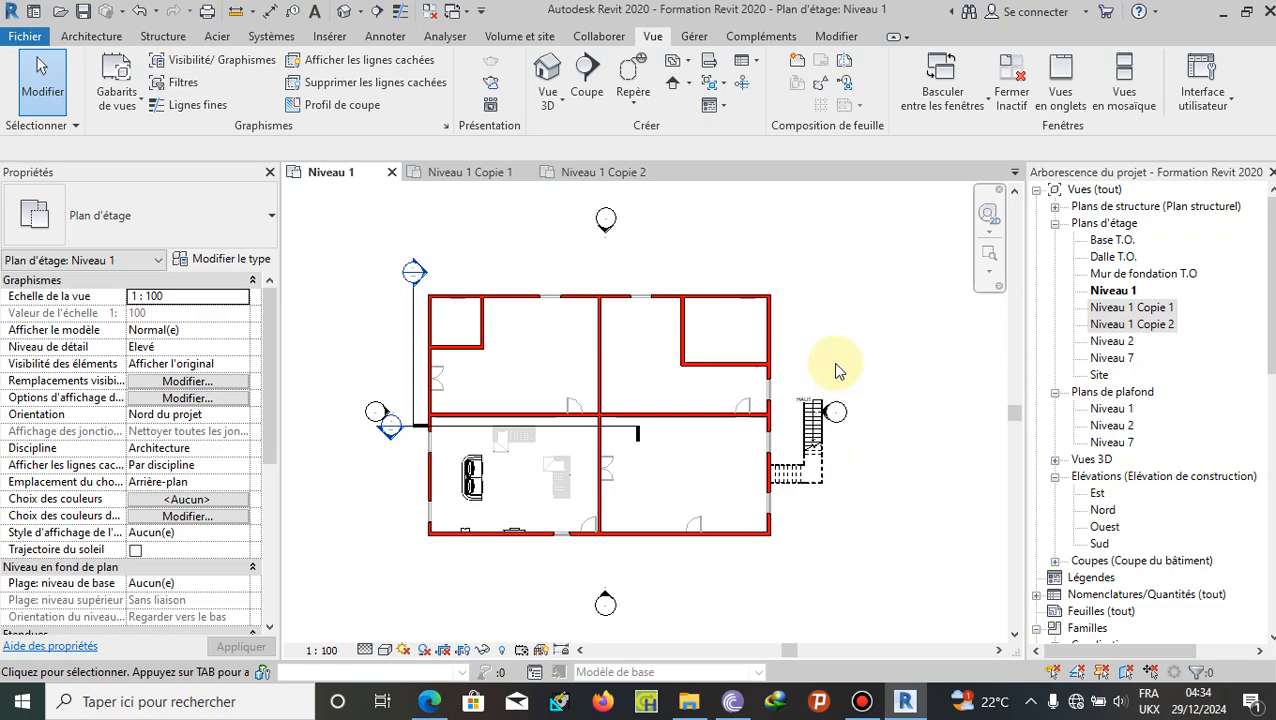
pyautogui.click(199, 66)
pyautogui.scroll(-2, 652, 344)
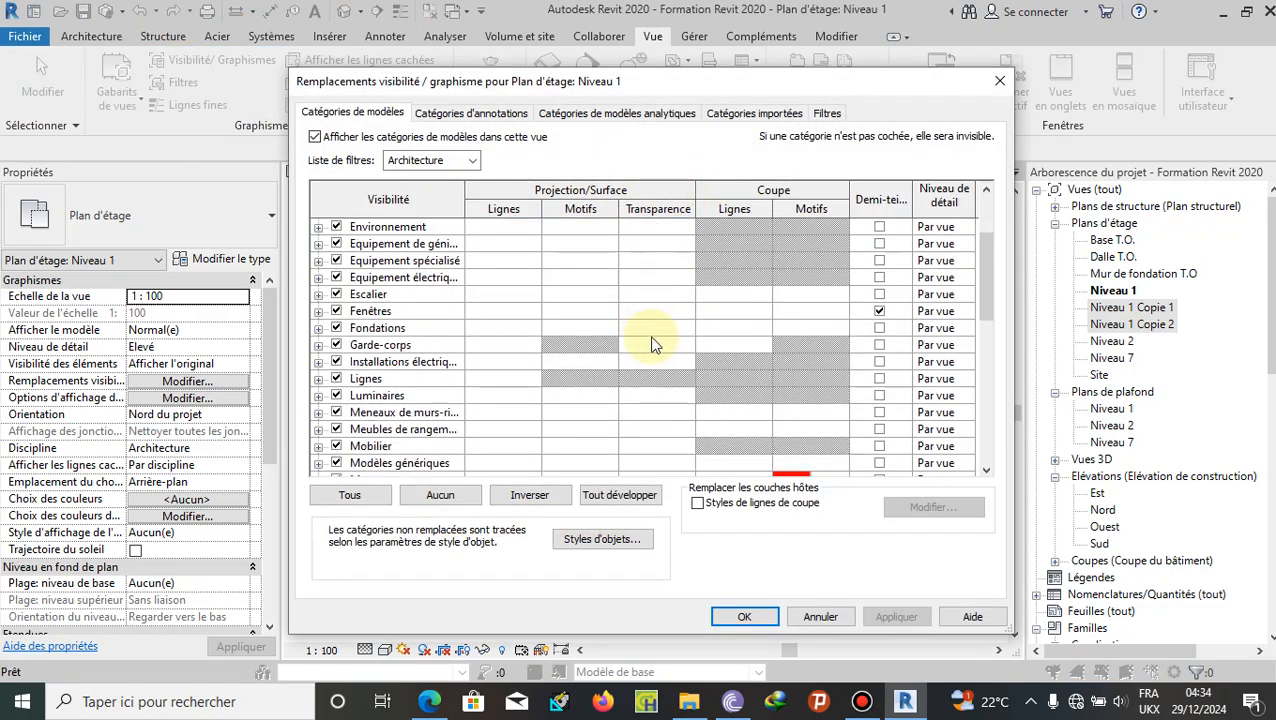
pyautogui.scroll(-3, 700, 346)
pyautogui.click(802, 328)
pyautogui.click(802, 328)
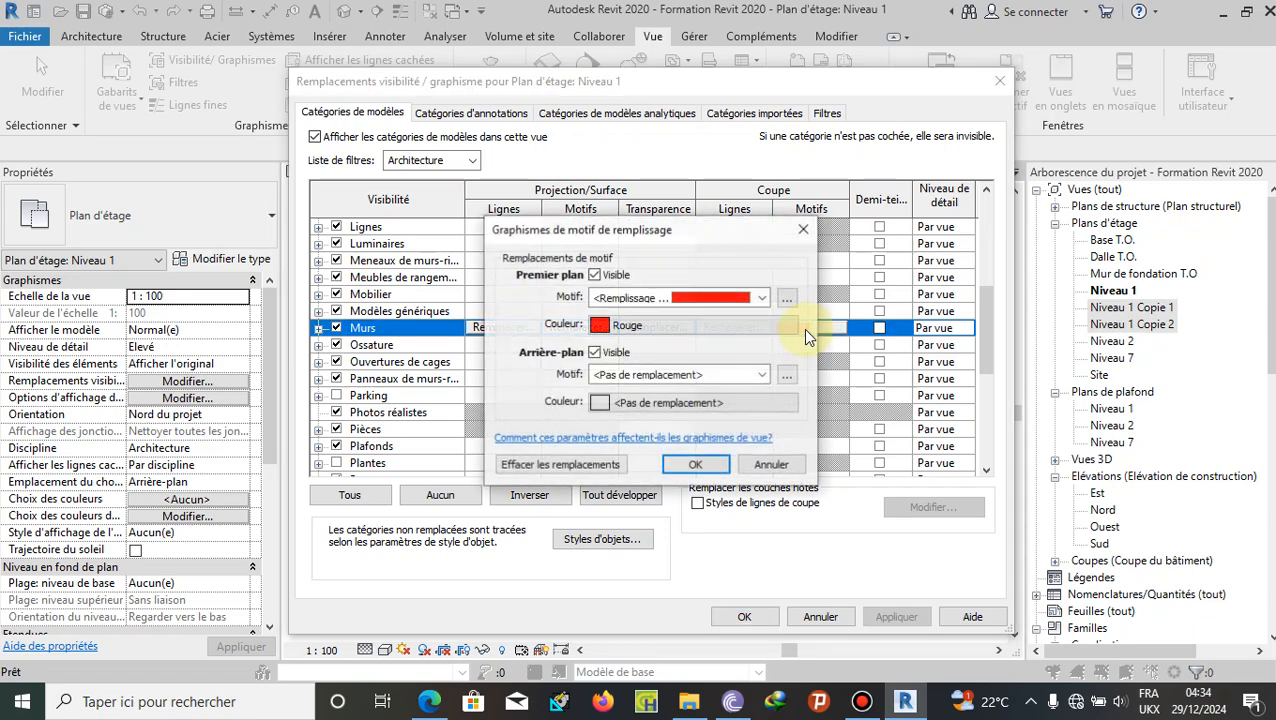
pyautogui.click(638, 326)
pyautogui.click(528, 374)
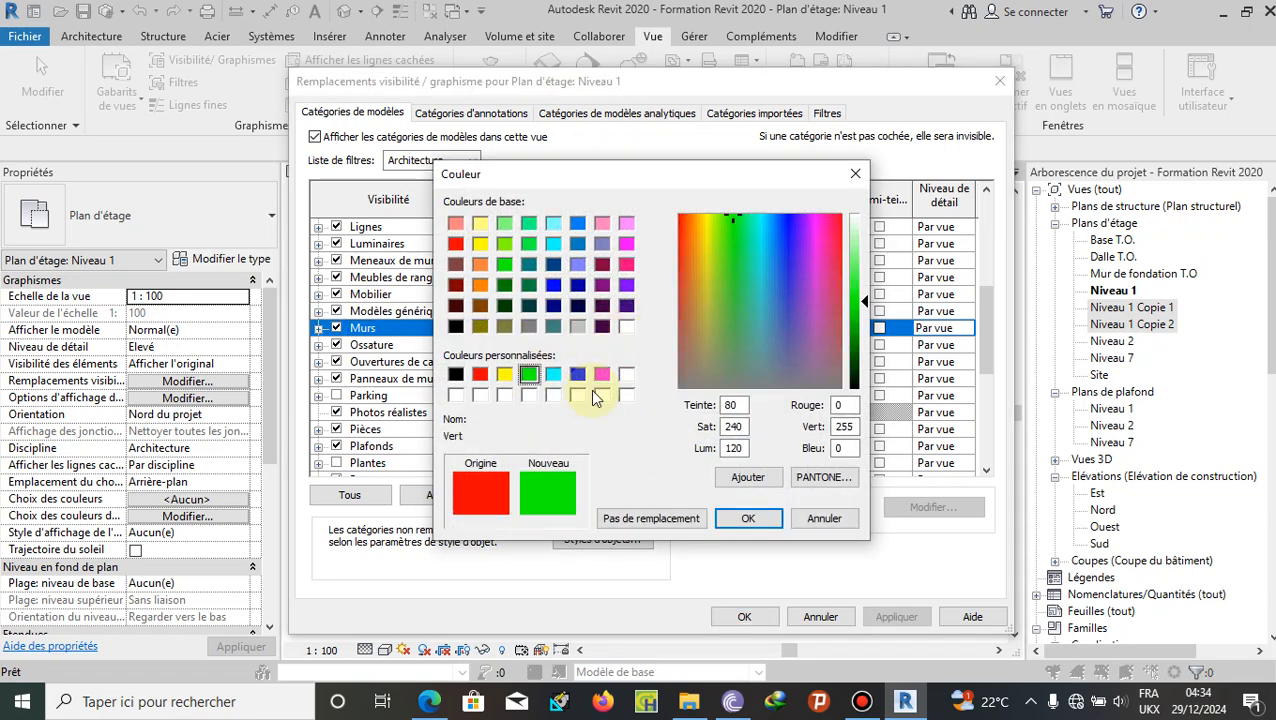
pyautogui.click(748, 518)
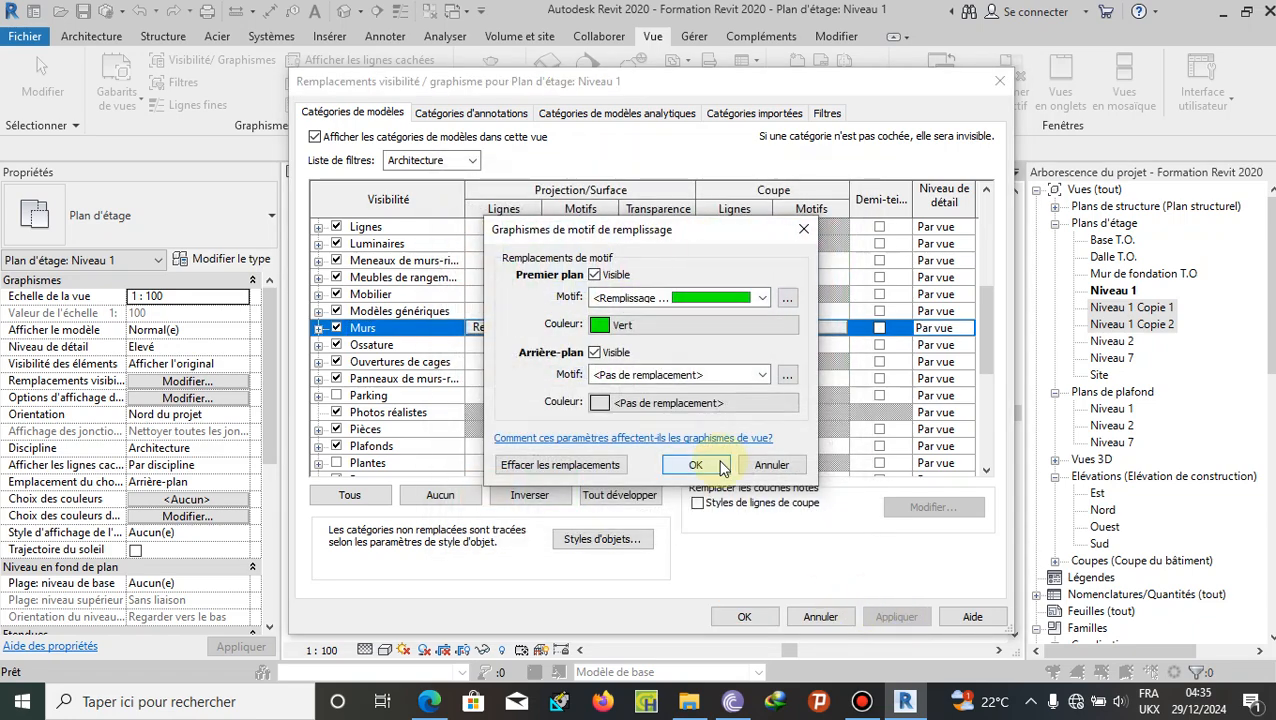
pyautogui.click(722, 466)
pyautogui.click(896, 614)
pyautogui.click(744, 614)
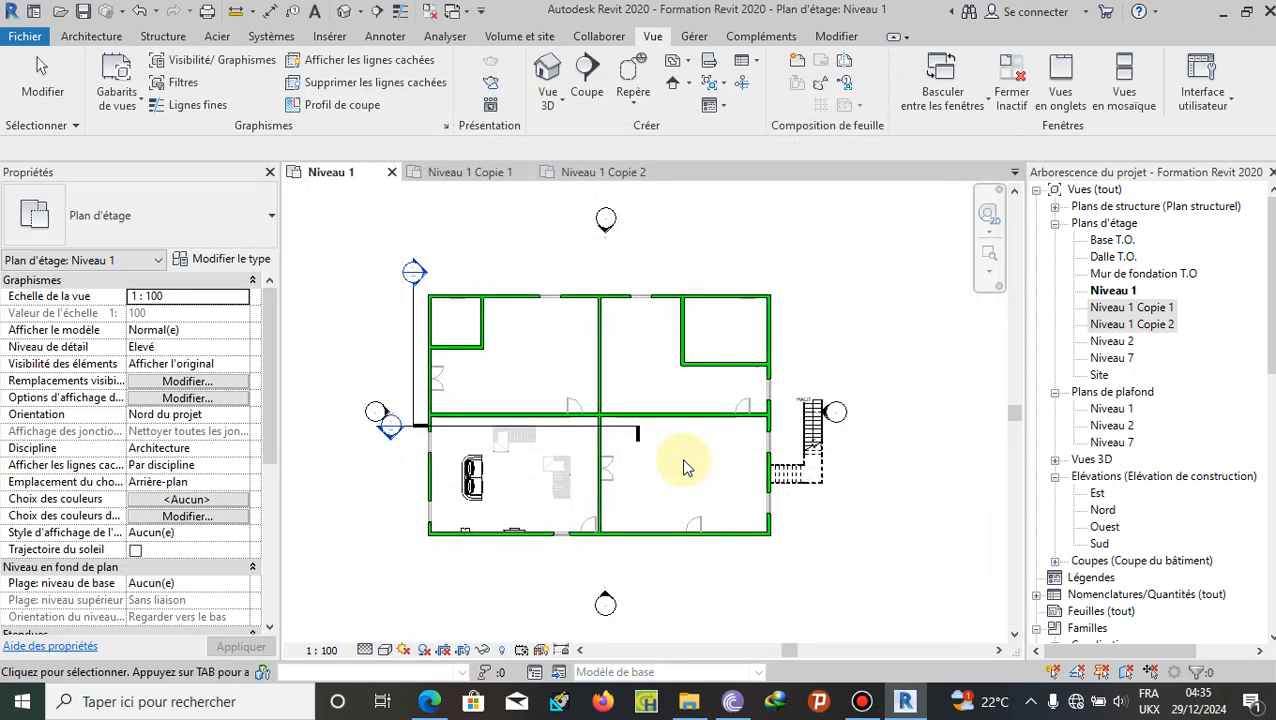
# Step: Overwrite the "essaie" view template with a new one created from the green-walled Niveau 1 view
pyautogui.click(138, 108)
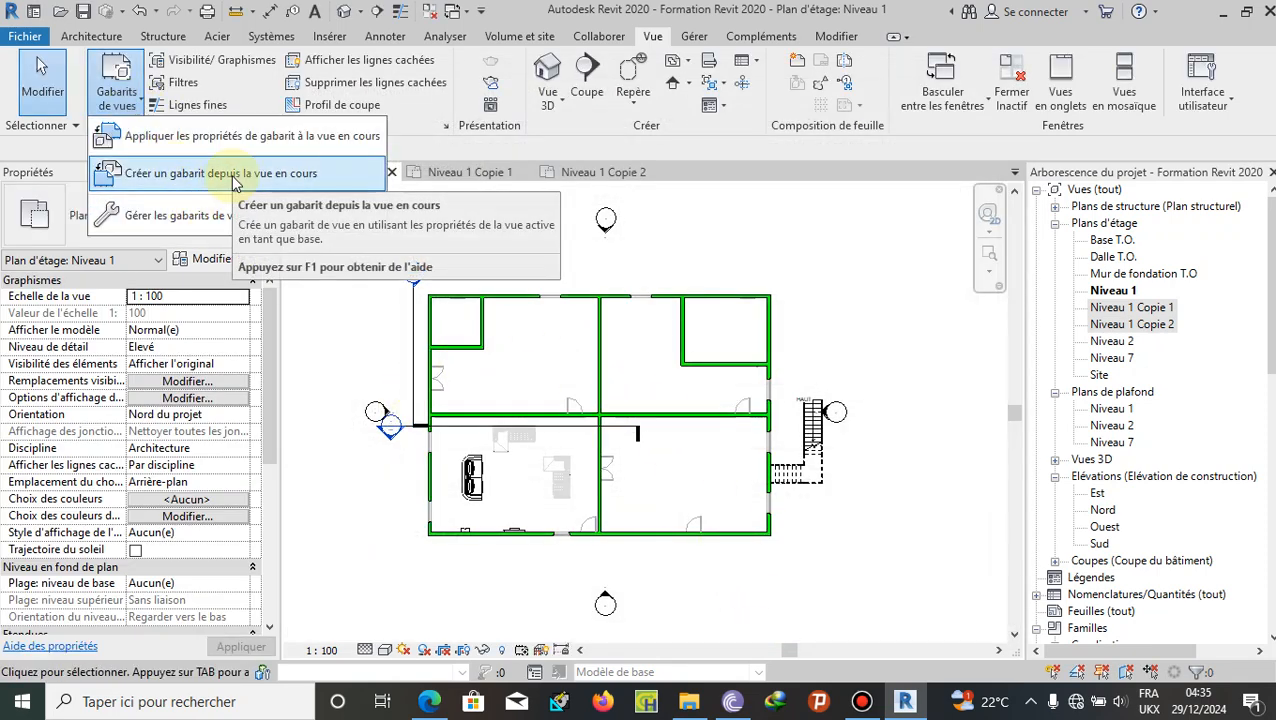
pyautogui.click(236, 177)
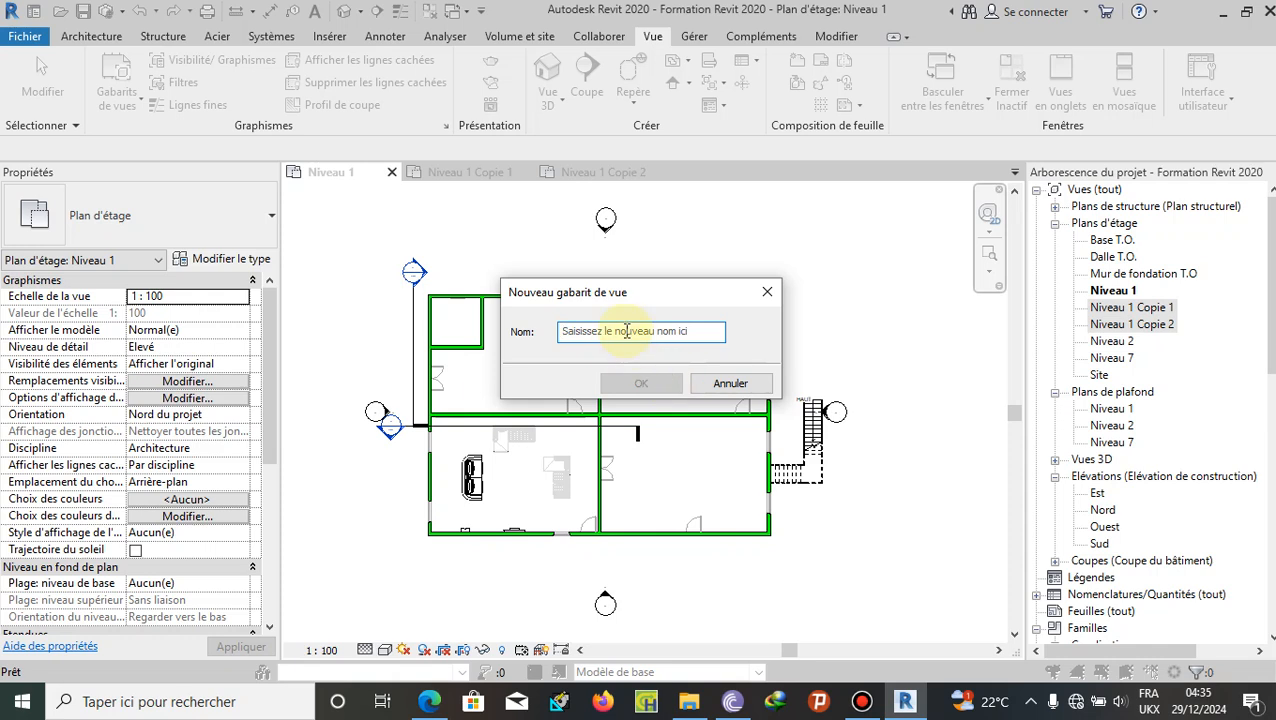
pyautogui.write('essaie')
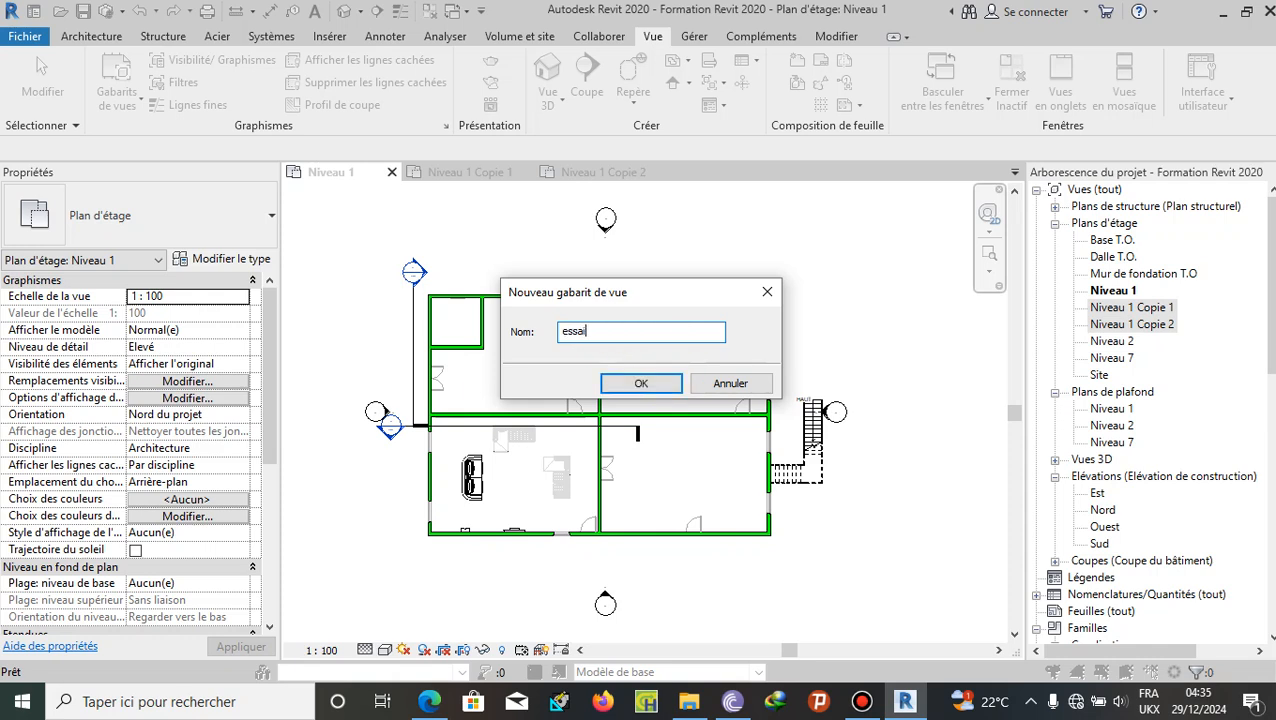
pyautogui.click(628, 385)
pyautogui.click(610, 376)
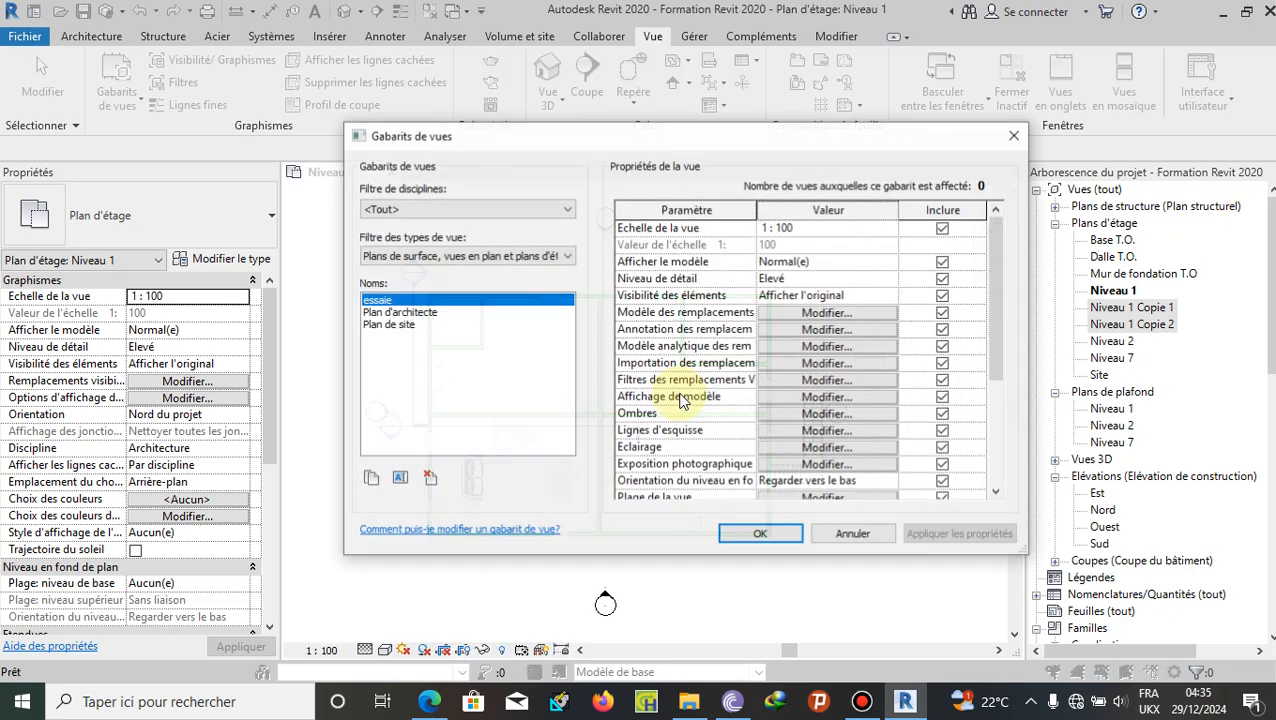
pyautogui.click(762, 532)
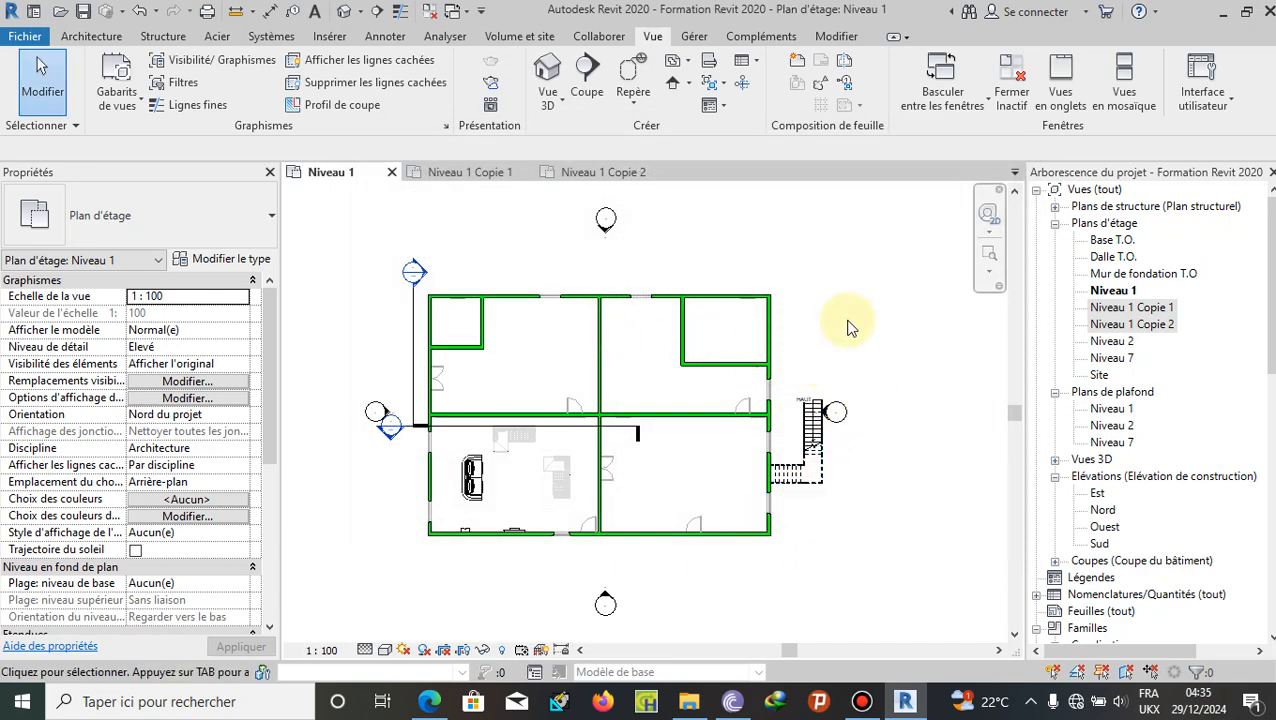
# Step: Assign the "essaie" view template to Niveau 1 Copie 1 and Niveau 1 Copie 2 together through their view properties
pyautogui.click(1137, 308)
pyautogui.click(1125, 324)
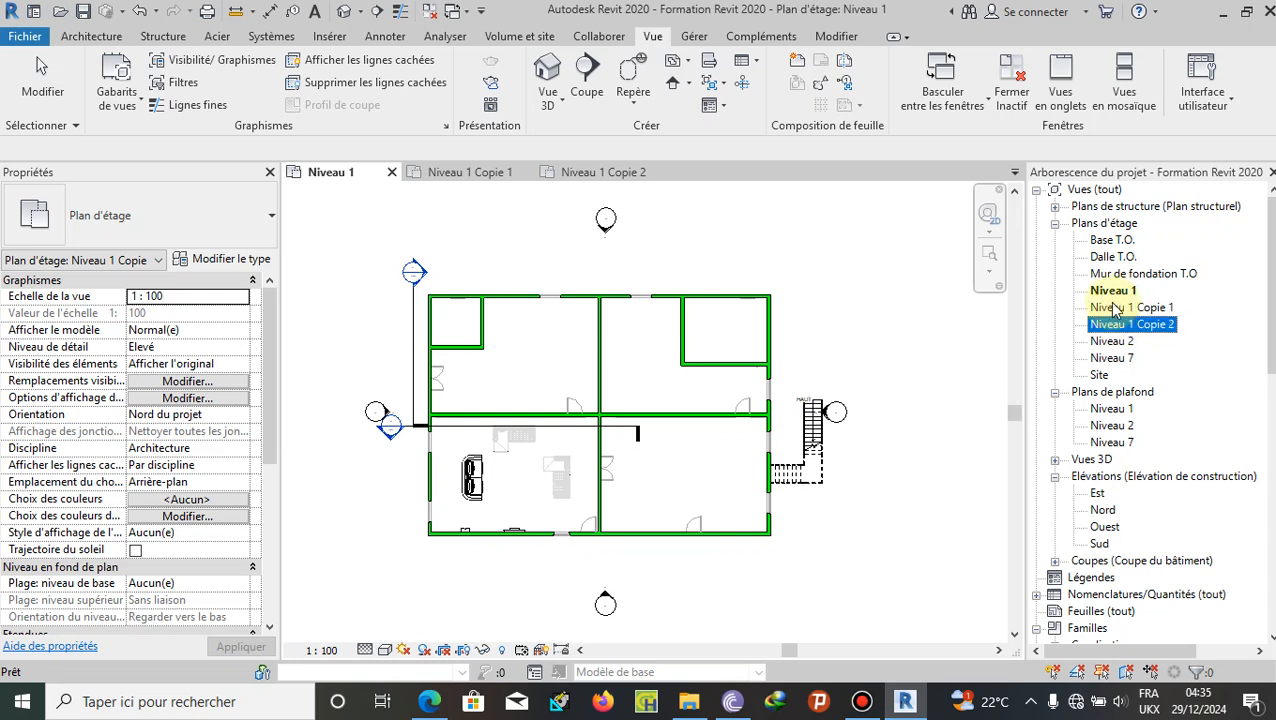
pyautogui.click(880, 330)
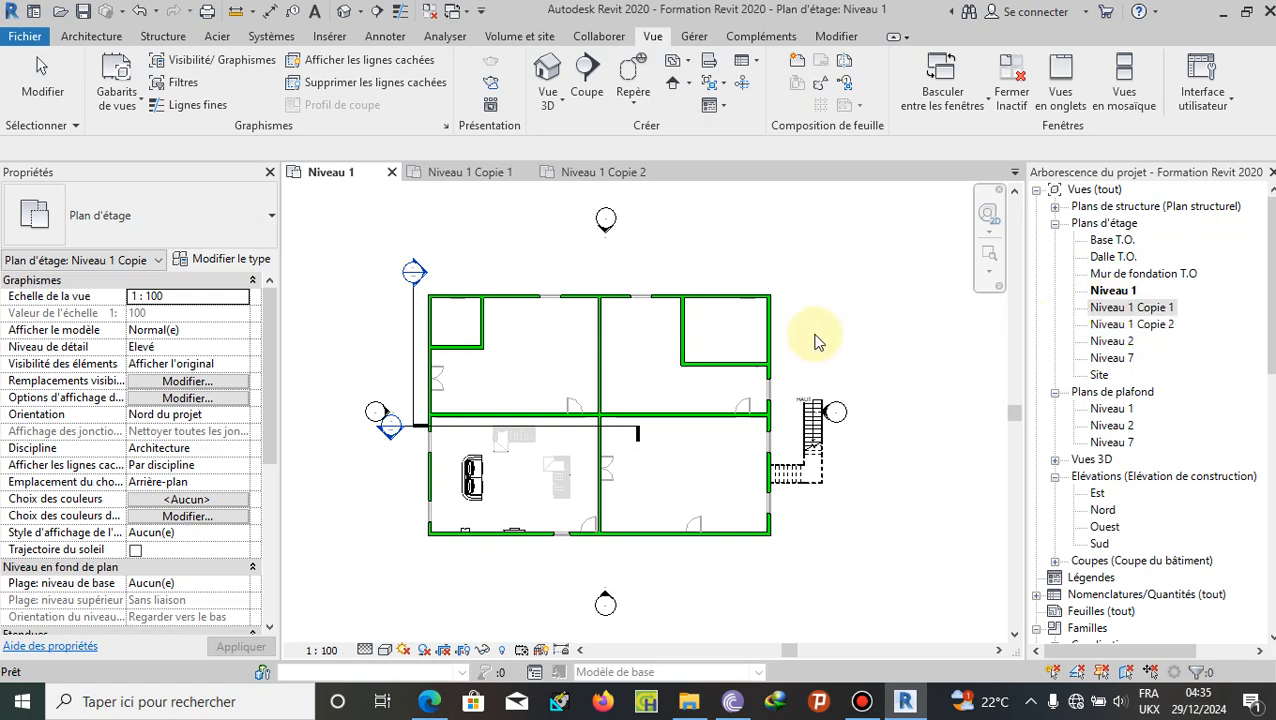
pyautogui.click(1160, 309)
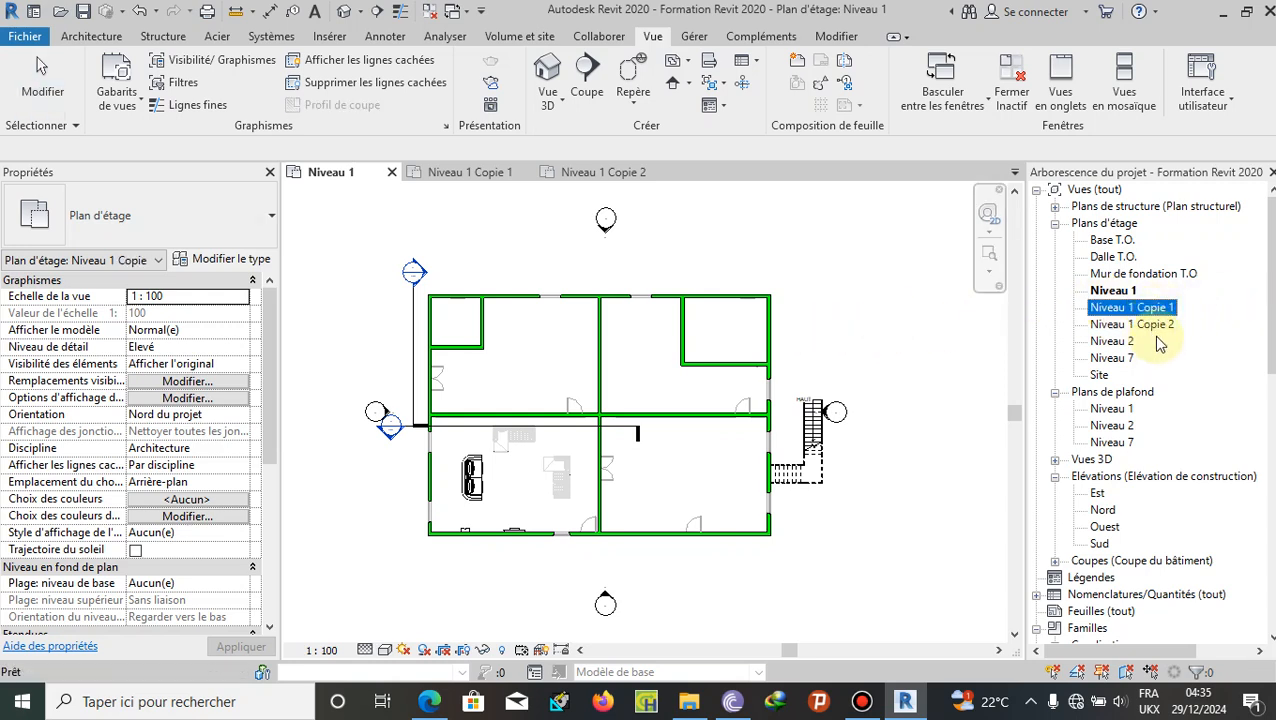
pyautogui.keyDown('ctrl'); pyautogui.click(1152, 325); pyautogui.keyUp('ctrl')
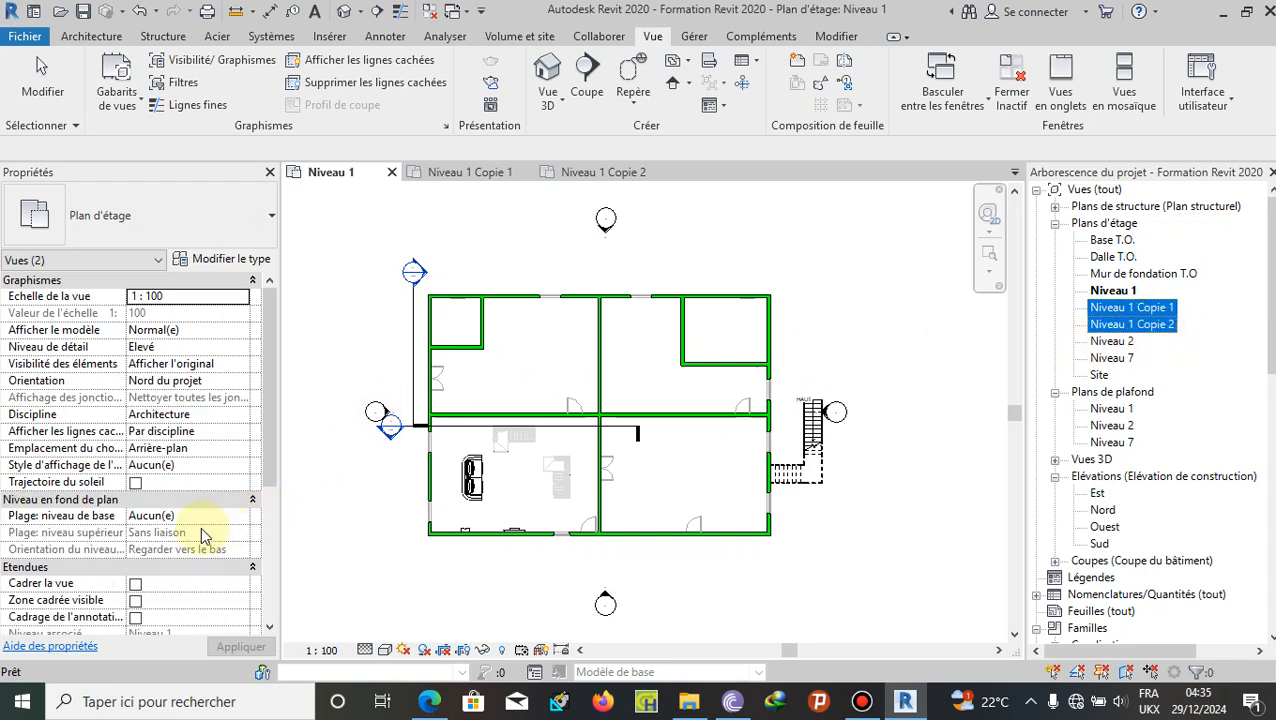
pyautogui.scroll(-5, 200, 532)
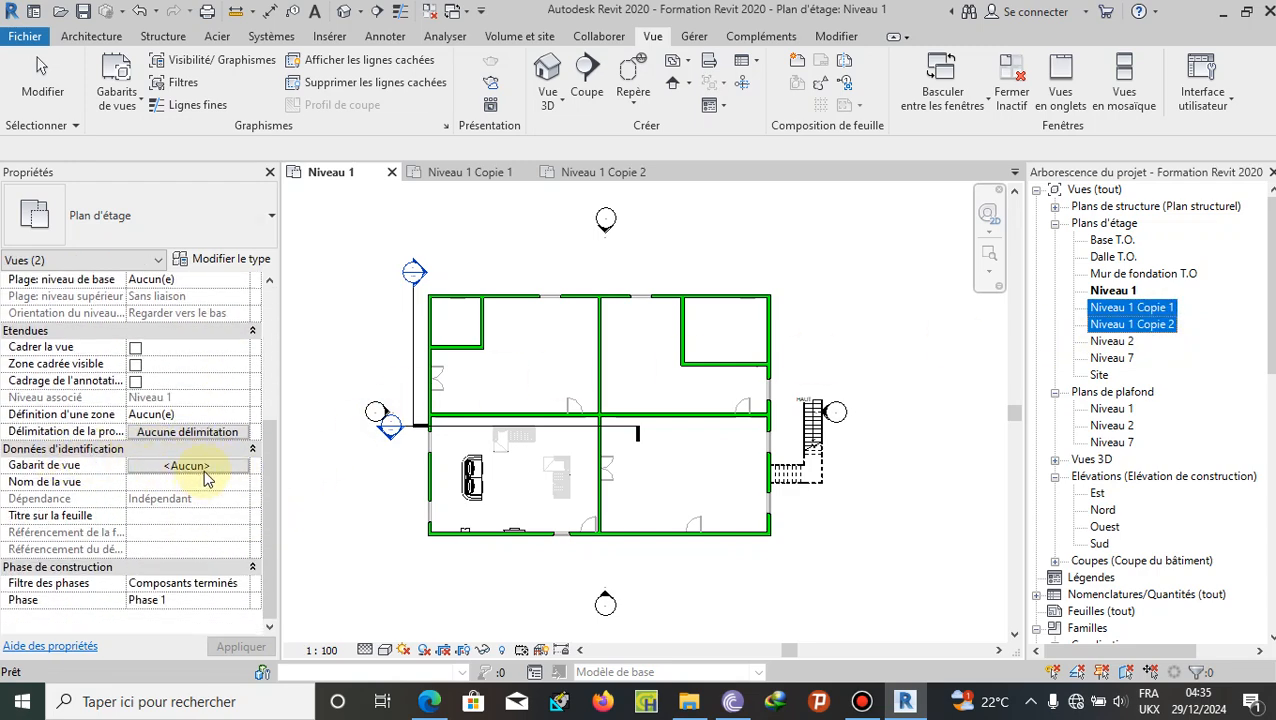
pyautogui.click(187, 466)
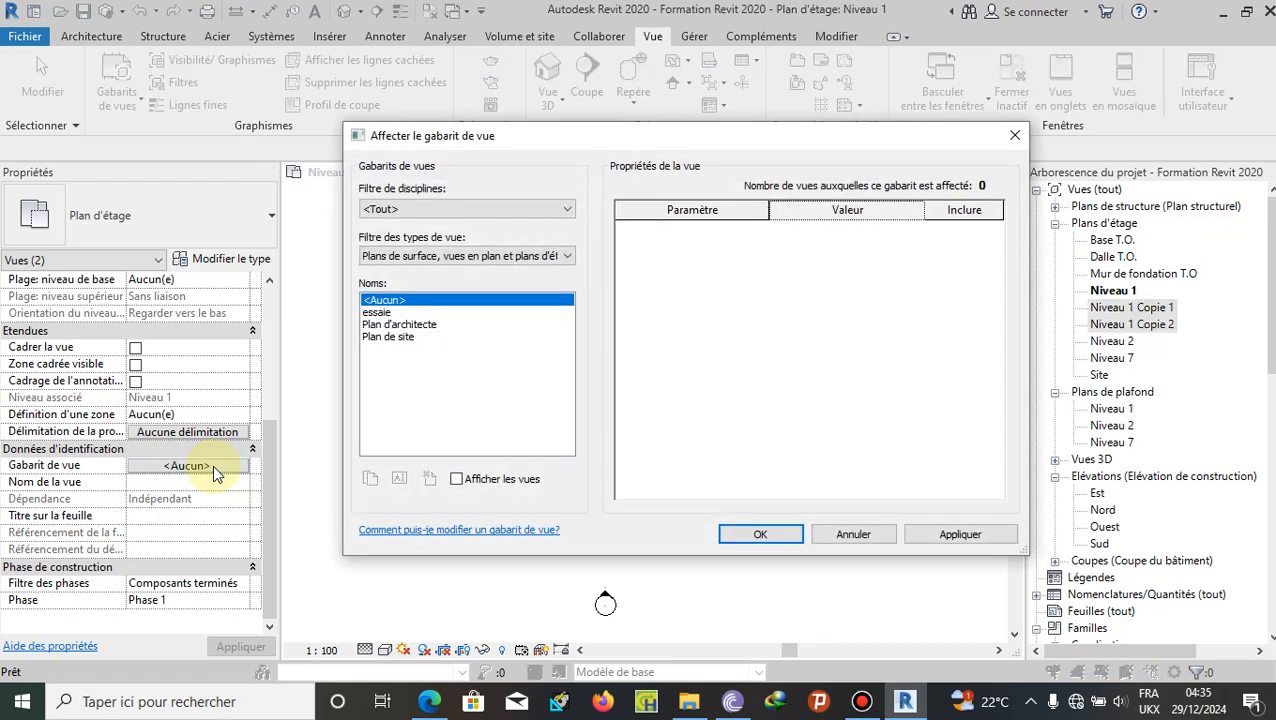
pyautogui.click(378, 313)
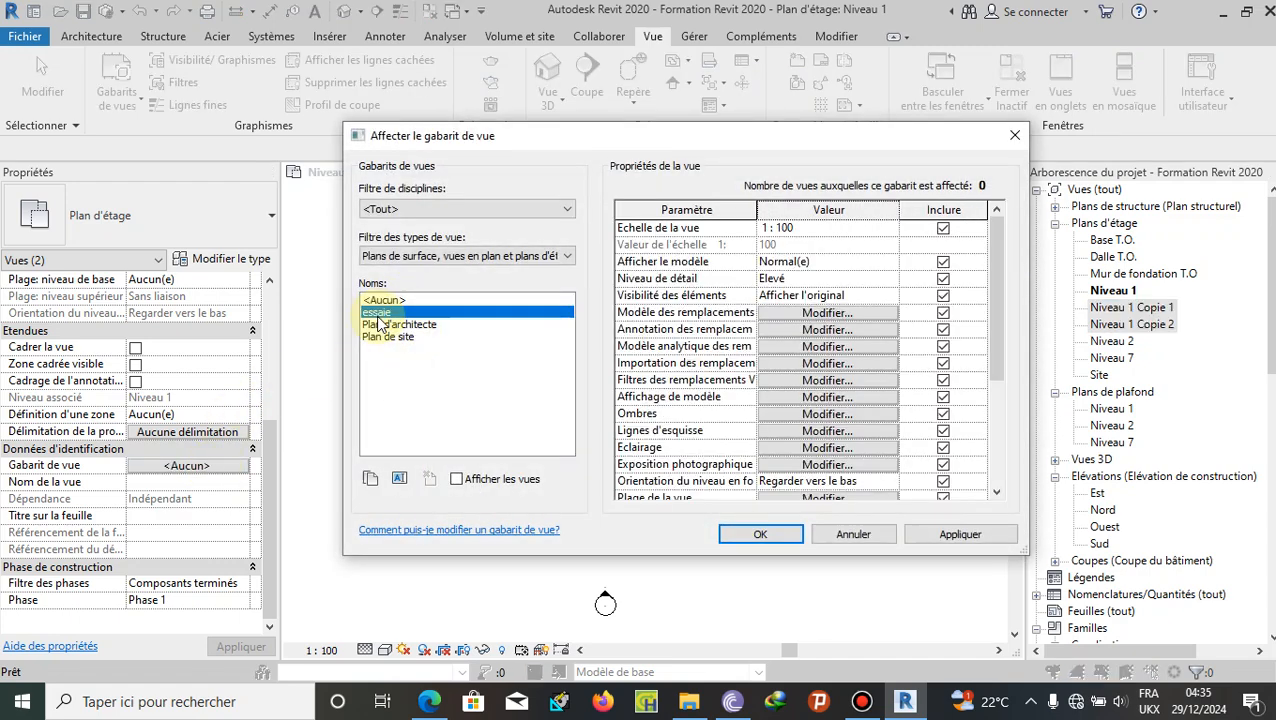
pyautogui.click(961, 535)
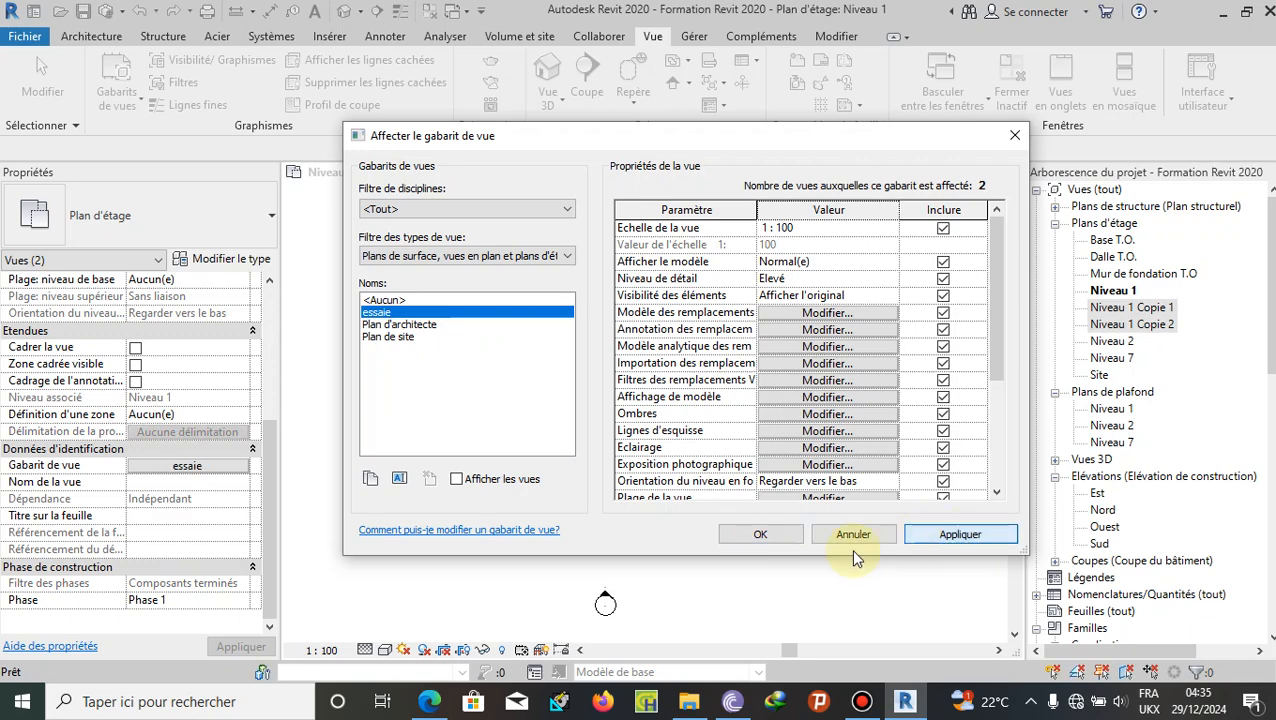
pyautogui.click(733, 537)
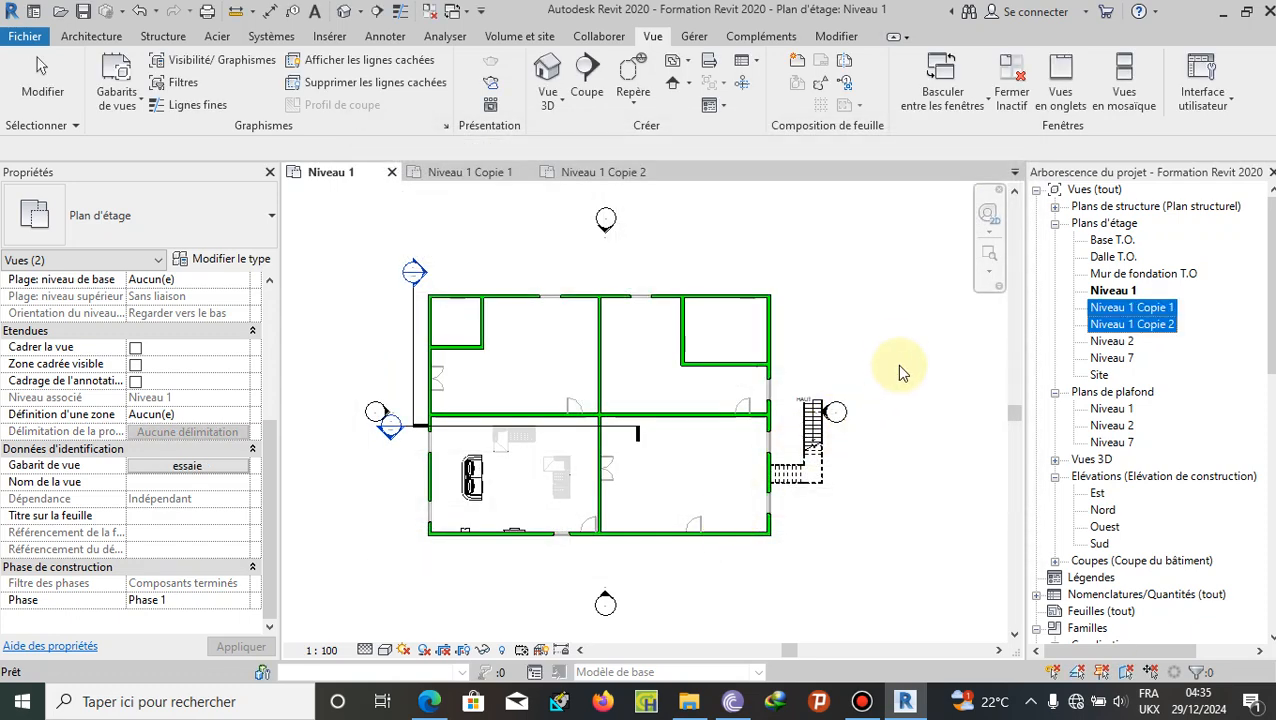
# Step: Check the wall display in Niveau 1 Copie 1 and Niveau 1 Copie 2, and the view template assignment in Niveau 1's properties
pyautogui.click(905, 352)
pyautogui.click(1131, 307)
pyautogui.click(1131, 324)
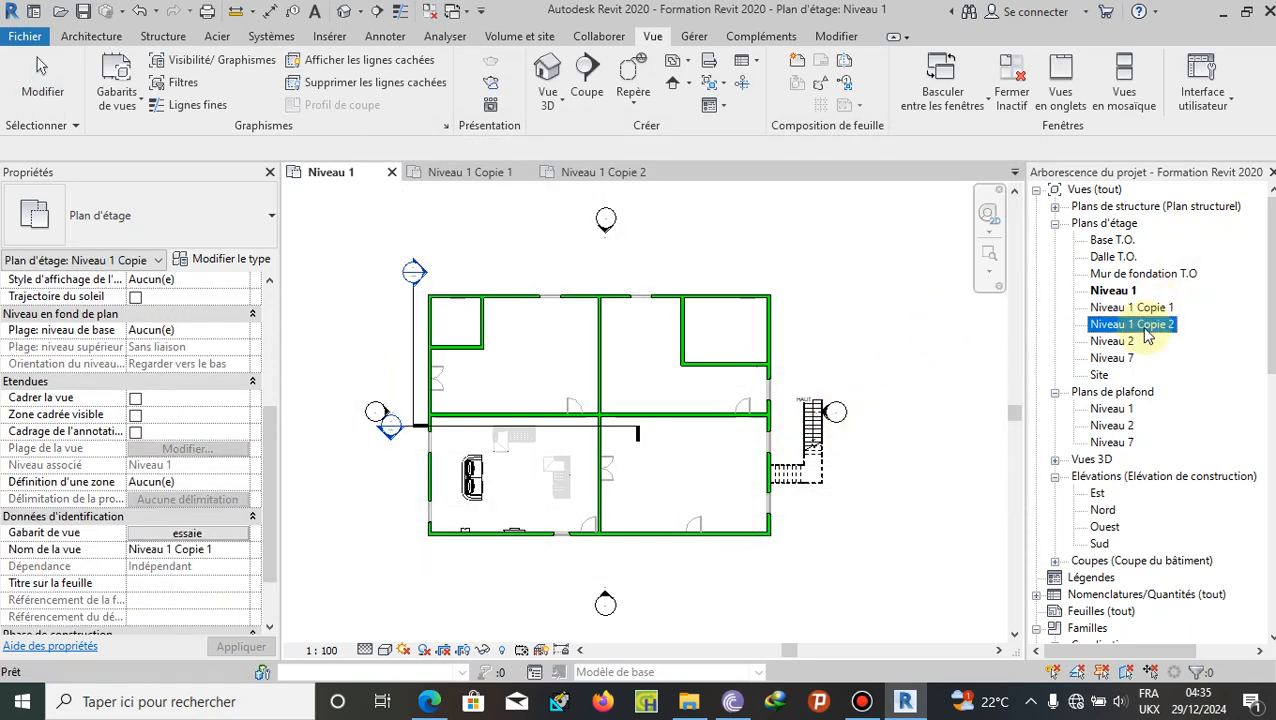
pyautogui.click(466, 174)
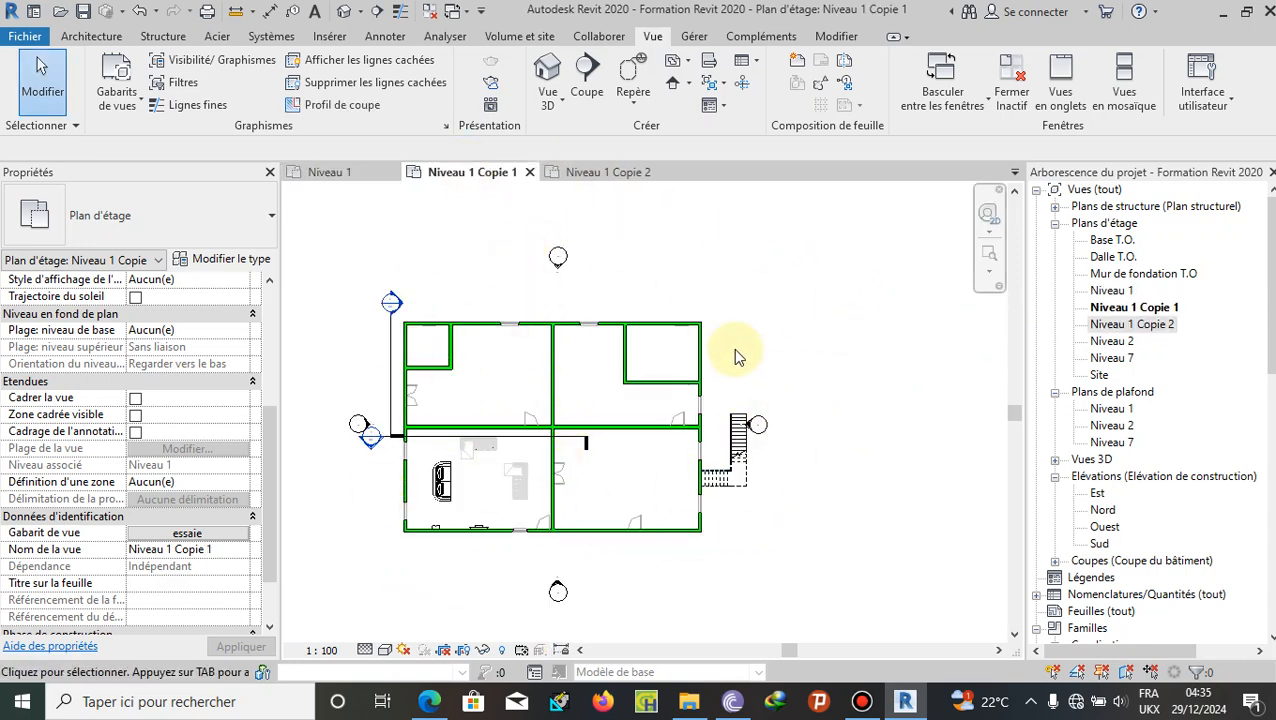
pyautogui.click(606, 168)
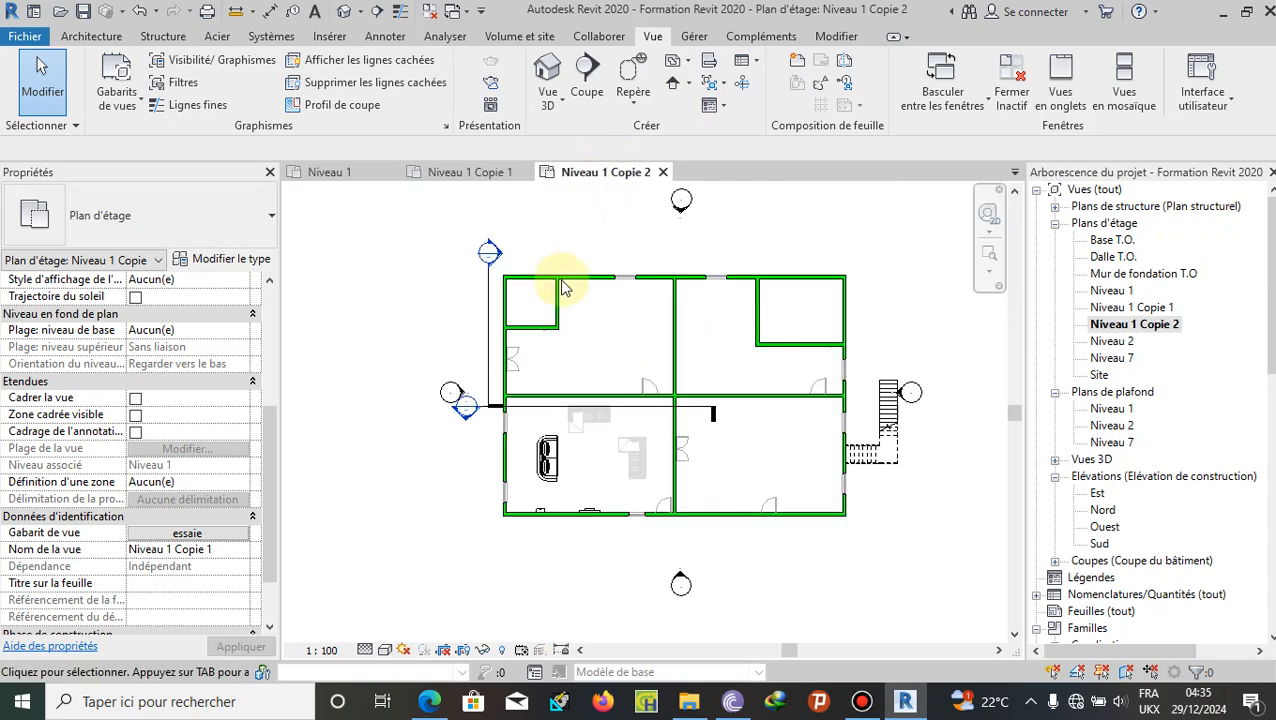
pyautogui.click(330, 174)
pyautogui.scroll(-2, 175, 487)
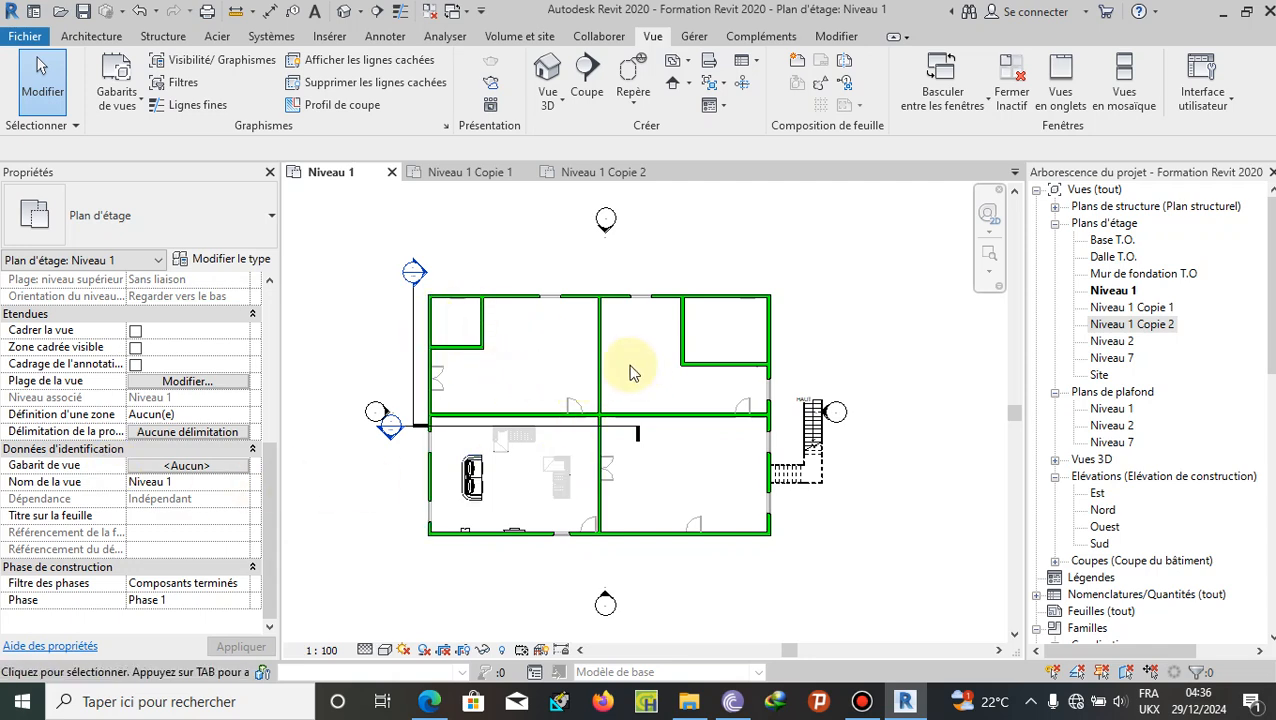
# Step: From Niveau 1 Copie 1, set the foreground cut pattern colour of the Murs category to Magenta in its assigned "essaie" view template
pyautogui.click(470, 172)
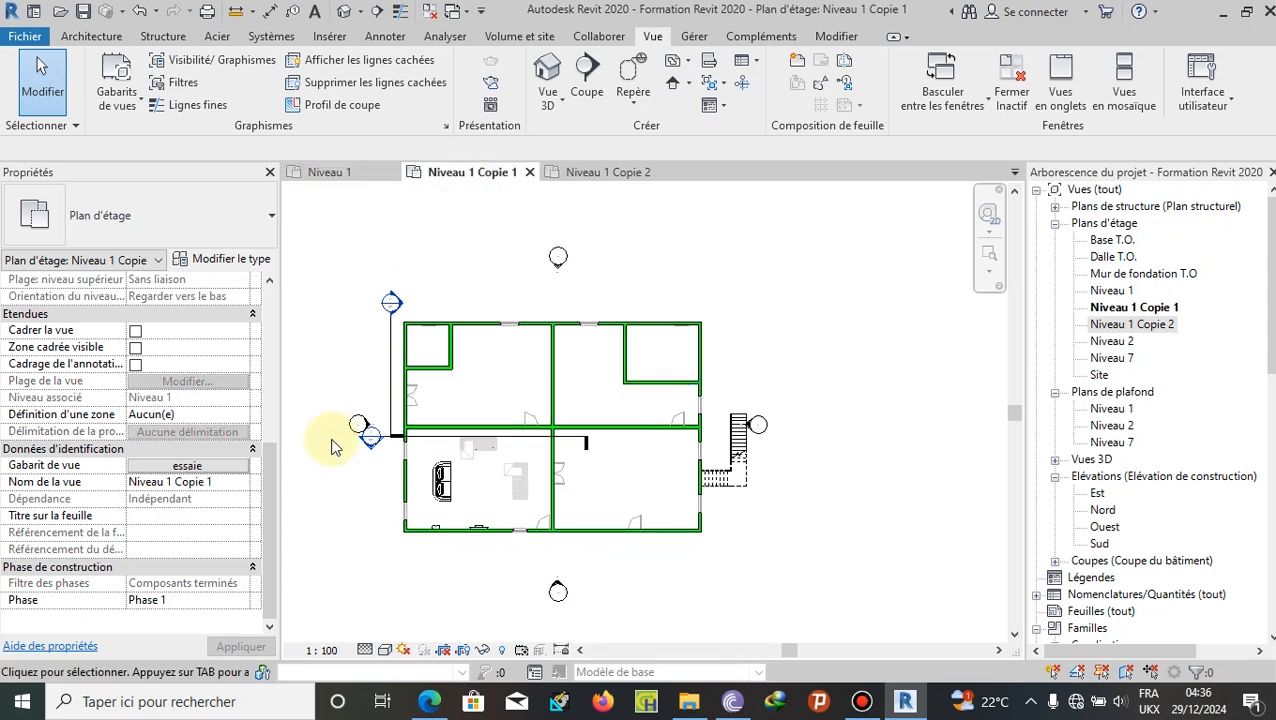
pyautogui.click(225, 468)
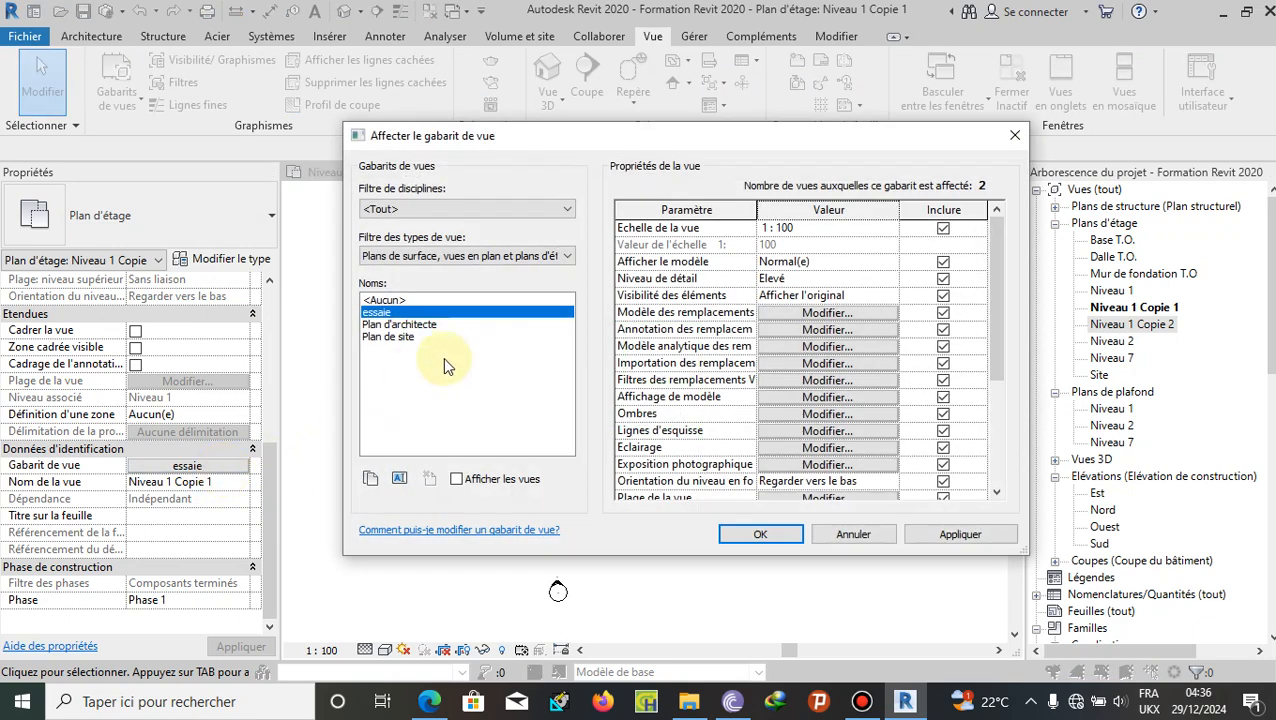
pyautogui.click(838, 313)
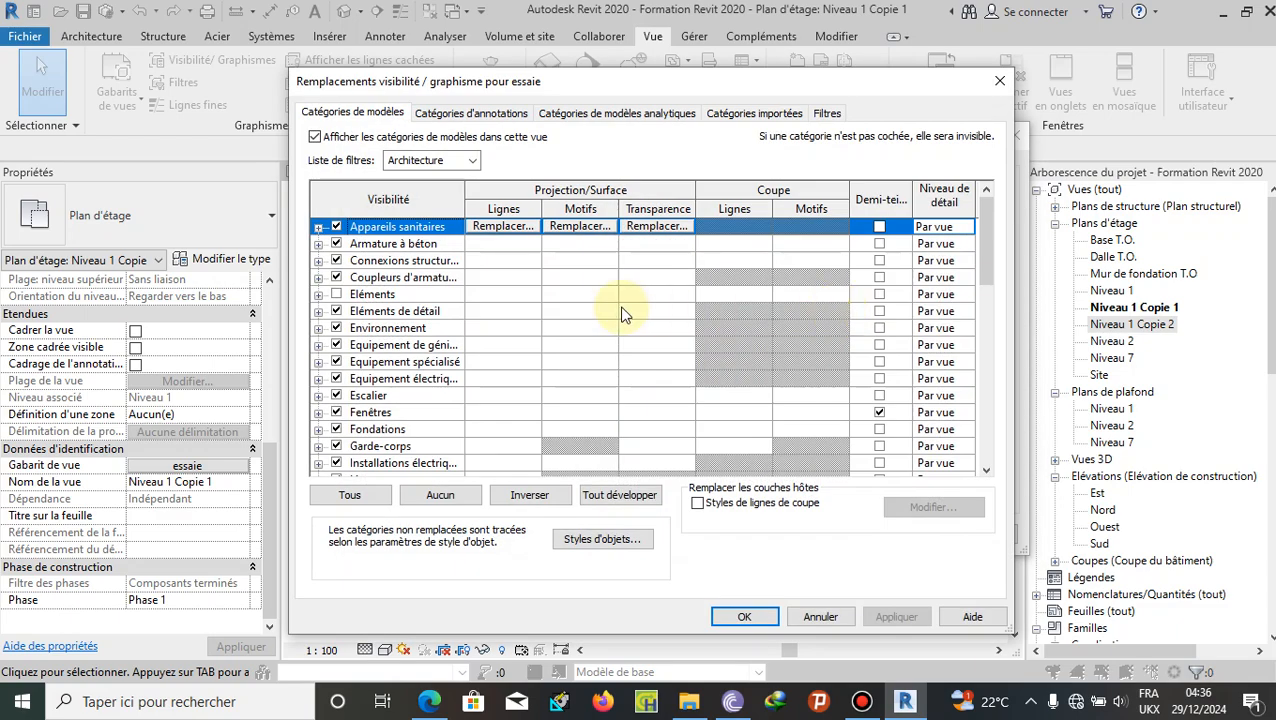
pyautogui.scroll(-2, 635, 345)
pyautogui.scroll(-3, 638, 357)
pyautogui.click(802, 326)
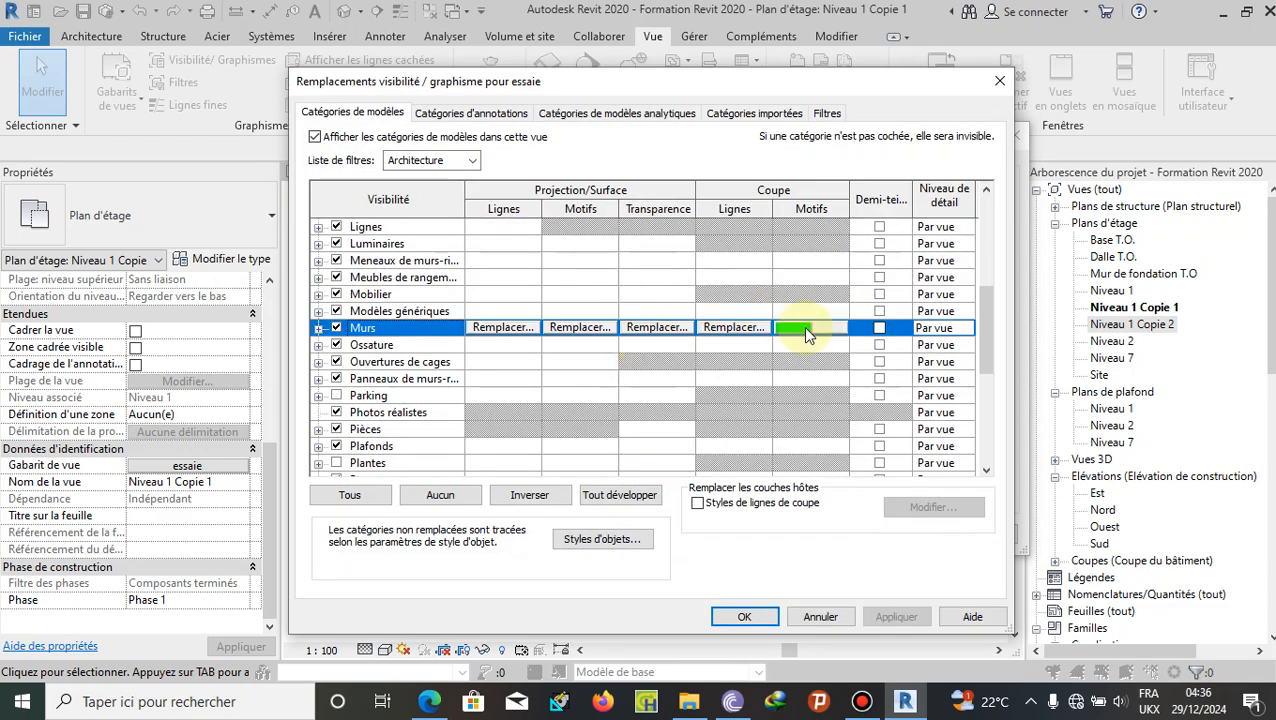
pyautogui.click(802, 326)
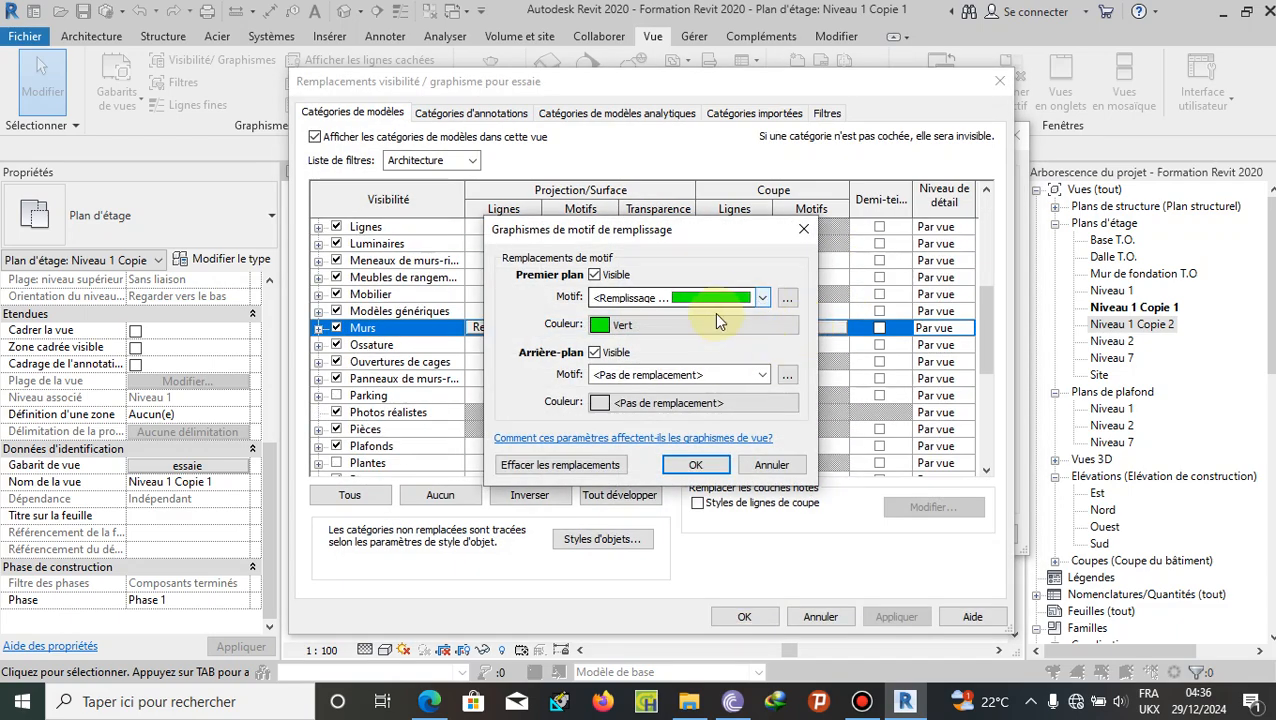
pyautogui.click(702, 323)
pyautogui.click(602, 374)
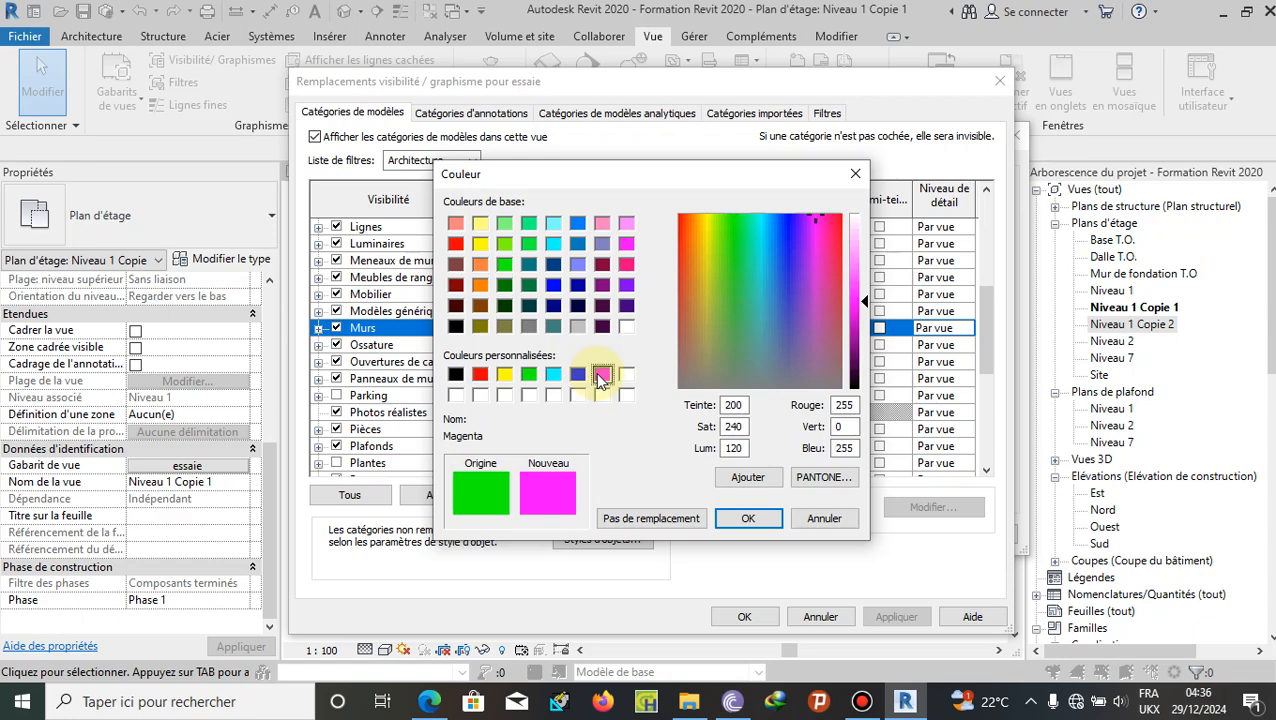
pyautogui.click(745, 518)
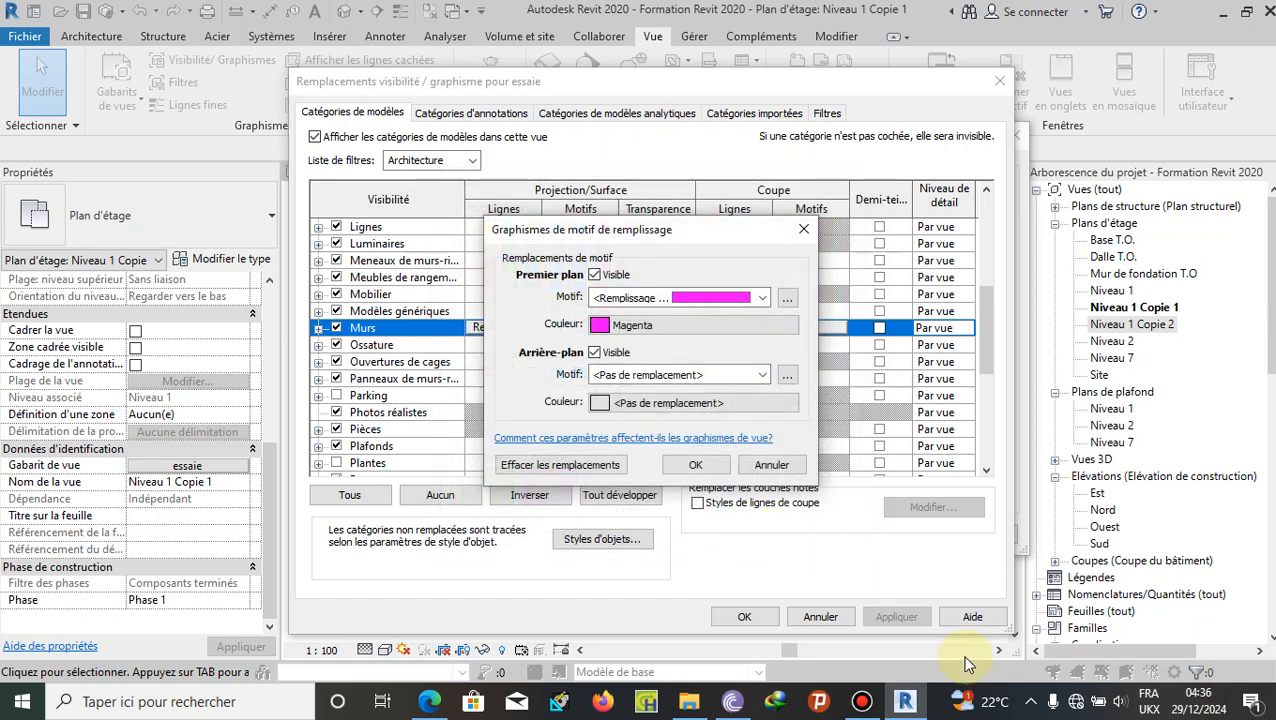
pyautogui.click(688, 471)
pyautogui.click(886, 617)
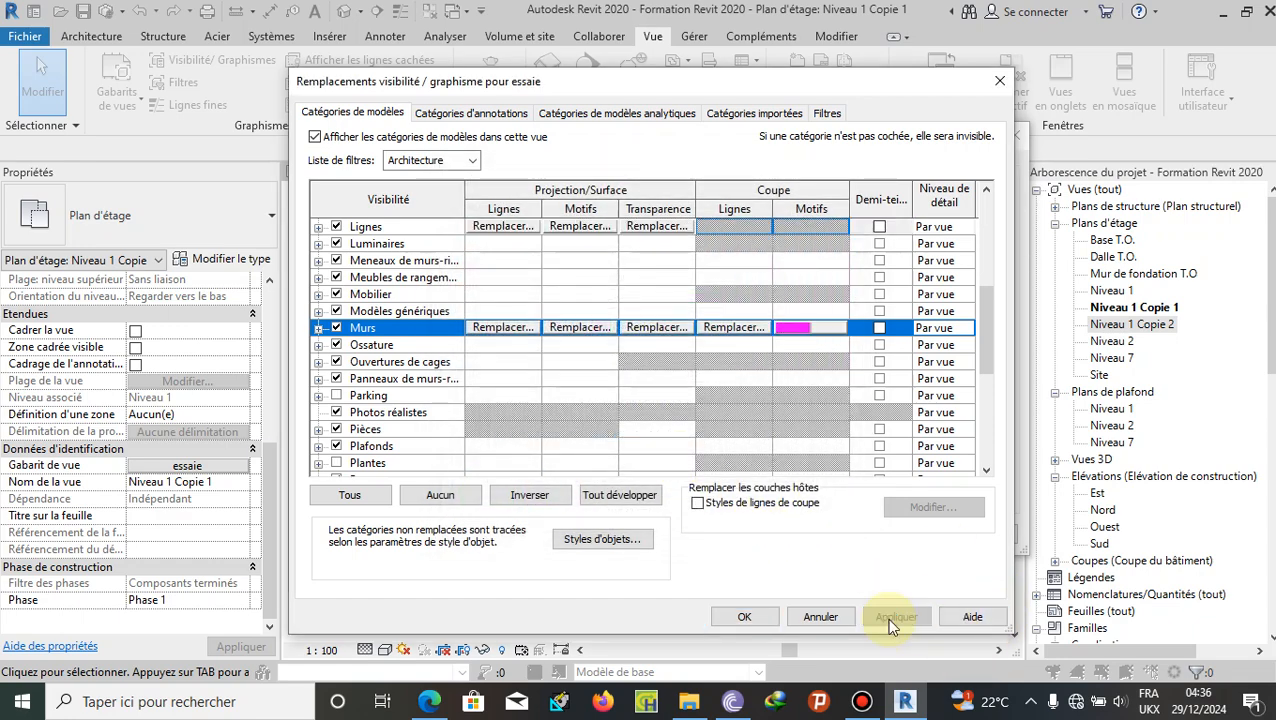
pyautogui.click(740, 618)
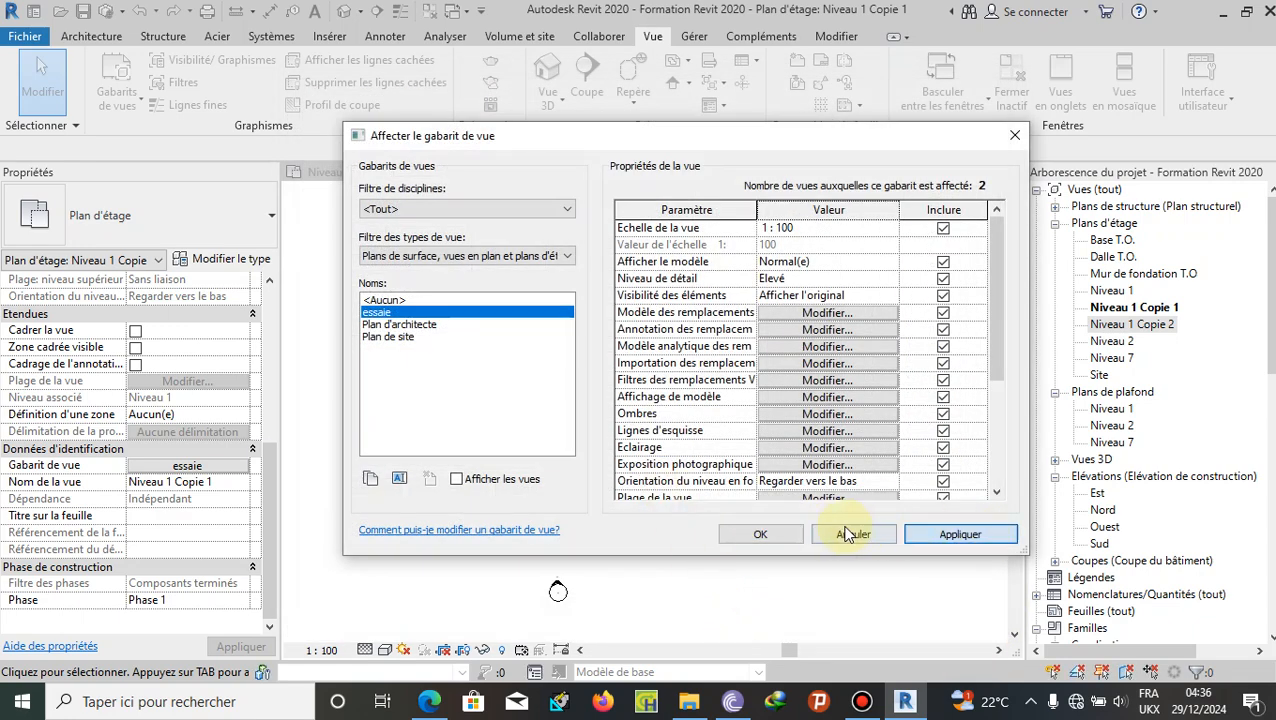
pyautogui.click(757, 534)
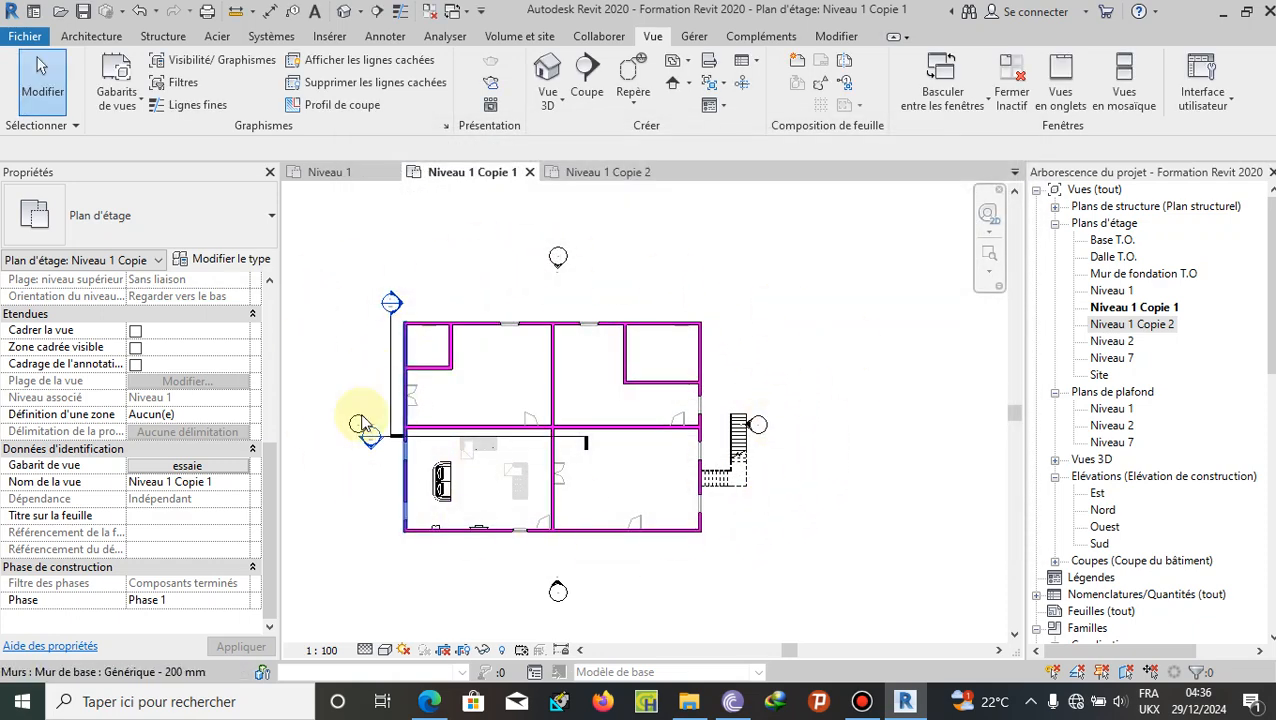
# Step: Apply the "essaie" view template's properties to the Niveau 1 view
pyautogui.click(605, 172)
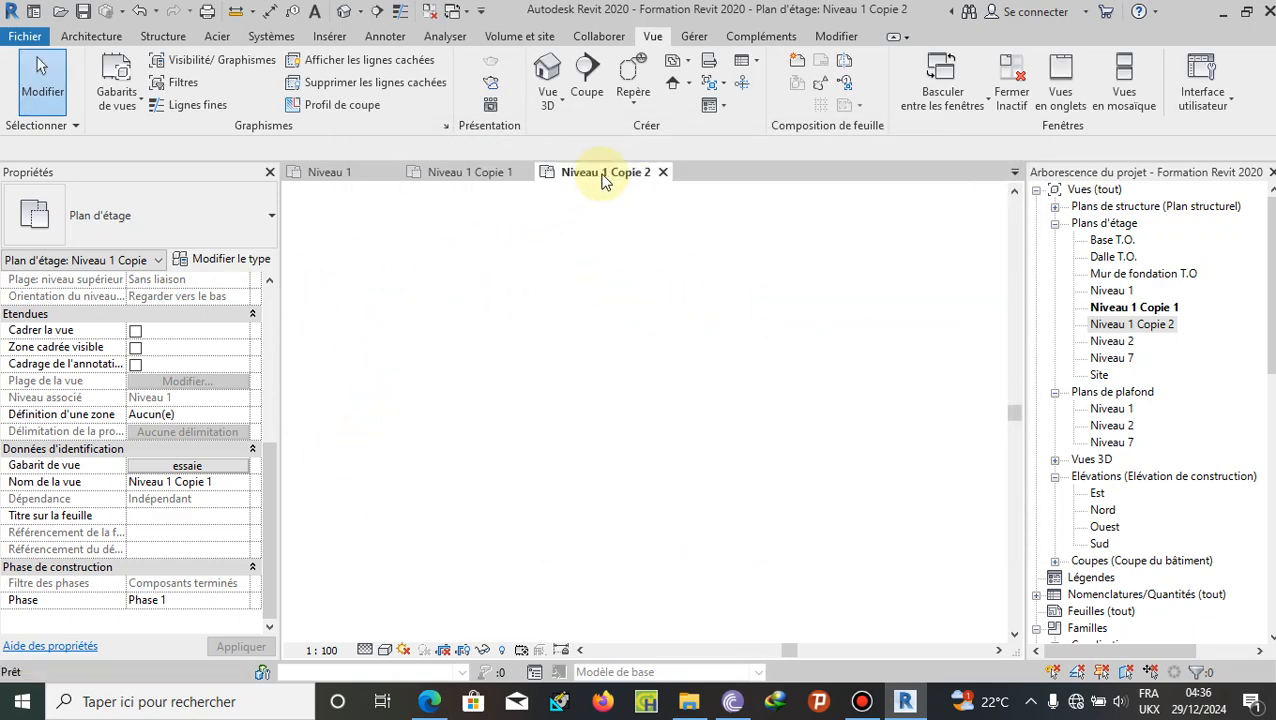
pyautogui.click(328, 177)
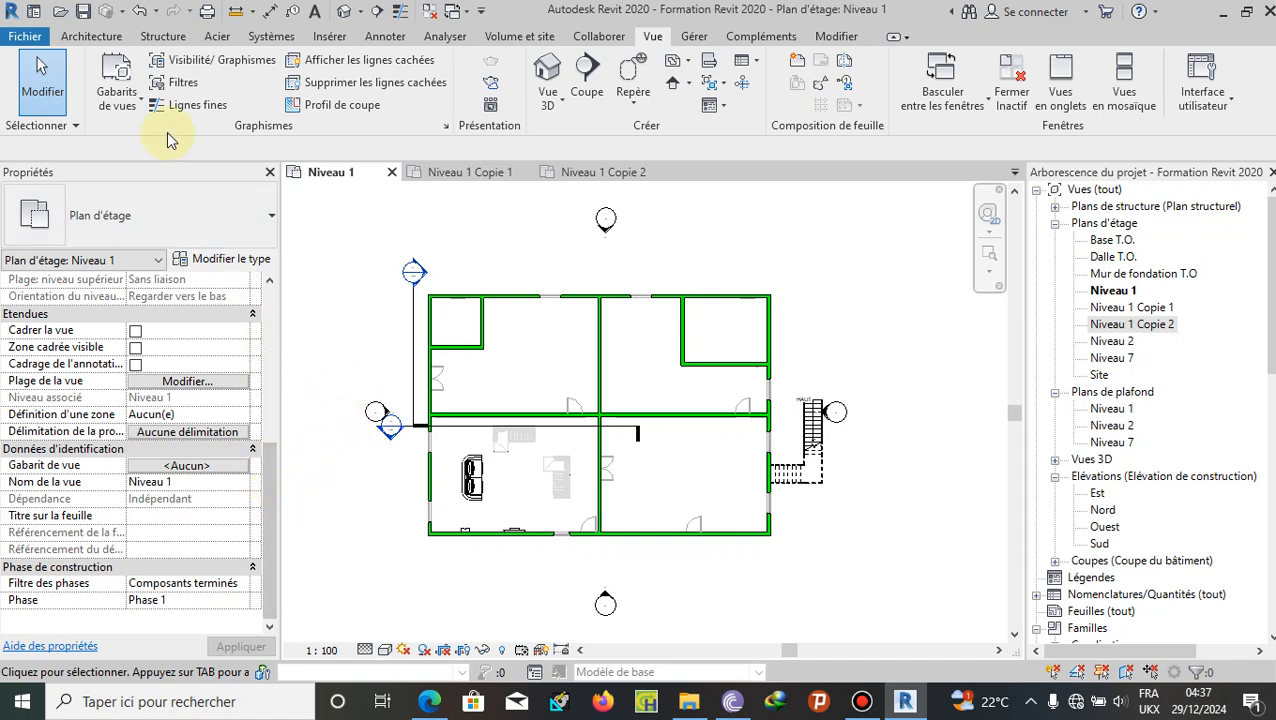
pyautogui.click(143, 107)
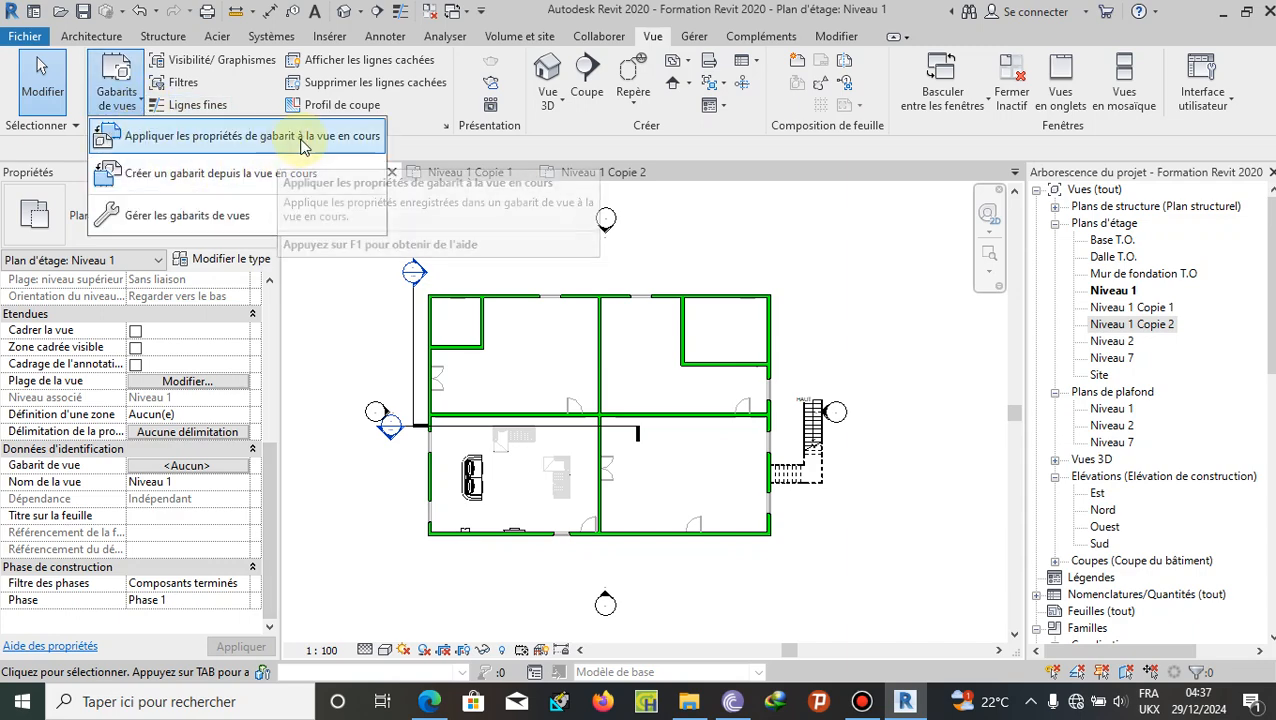
pyautogui.click(290, 212)
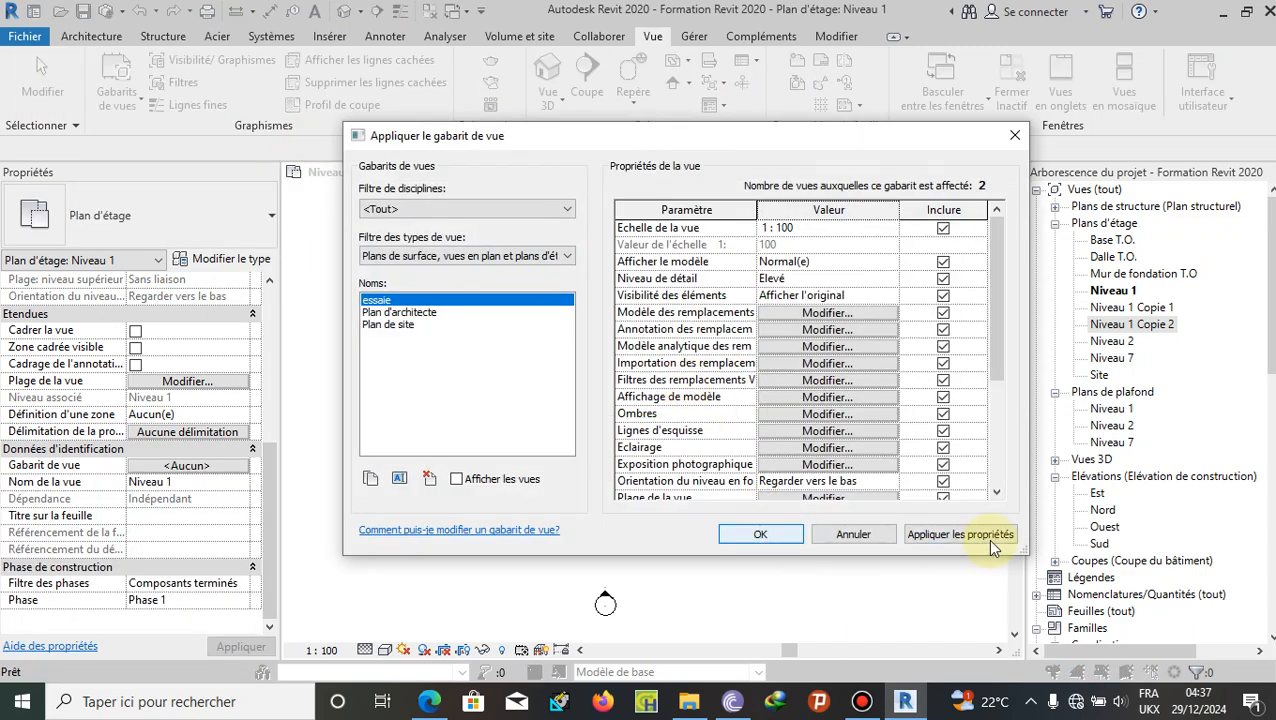
pyautogui.click(988, 539)
pyautogui.click(768, 535)
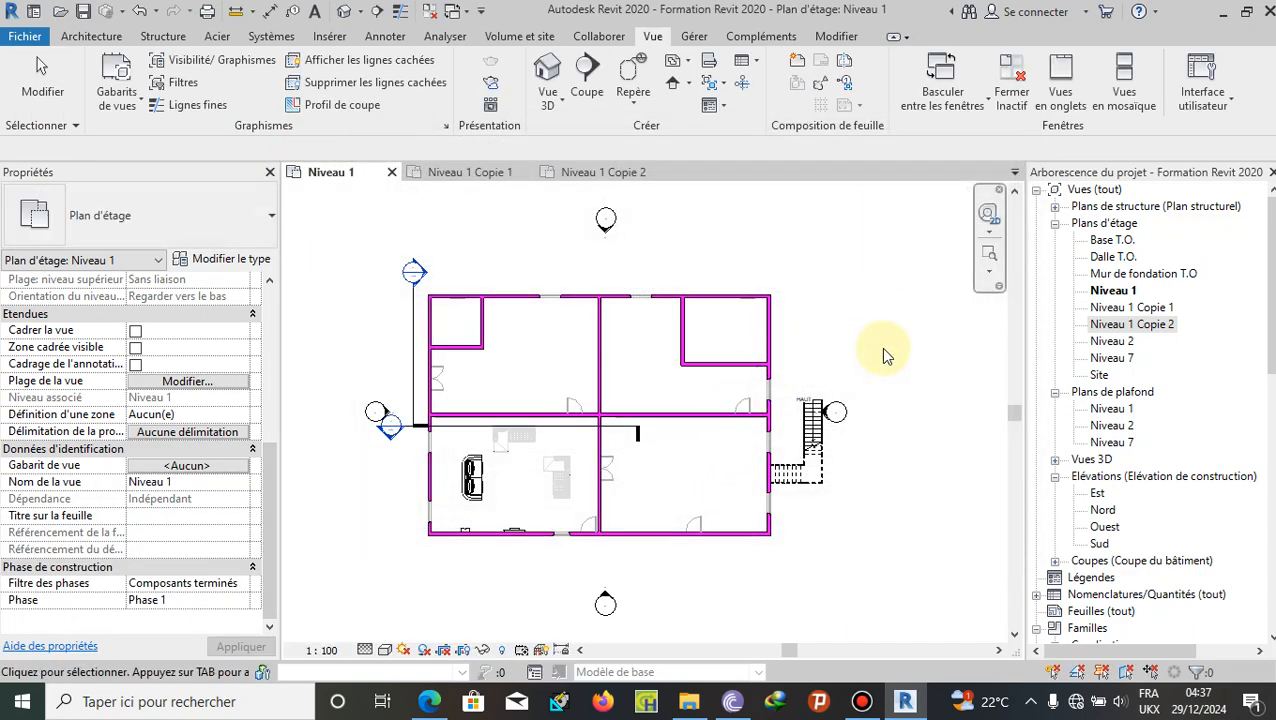
# Step: Compare the wall colours in the Niveau 1 Copie 1, Niveau 1 Copie 2 and Niveau 1 views
pyautogui.click(522, 175)
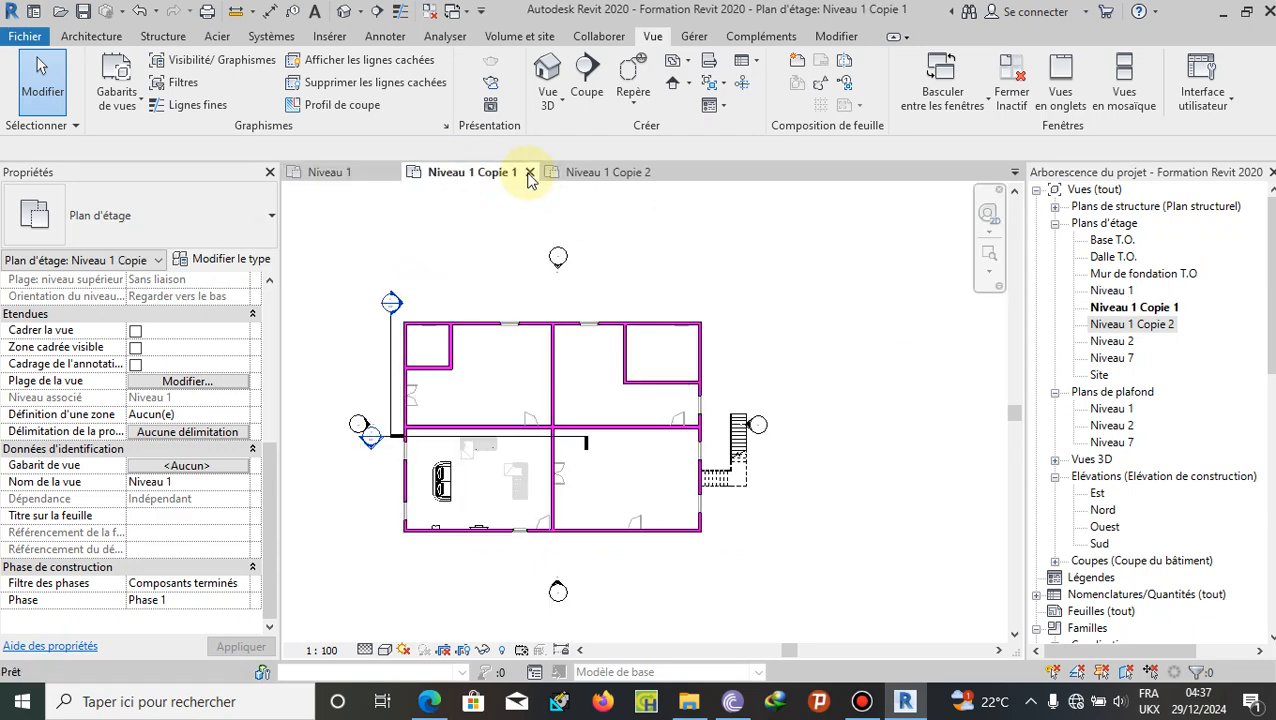
pyautogui.click(627, 175)
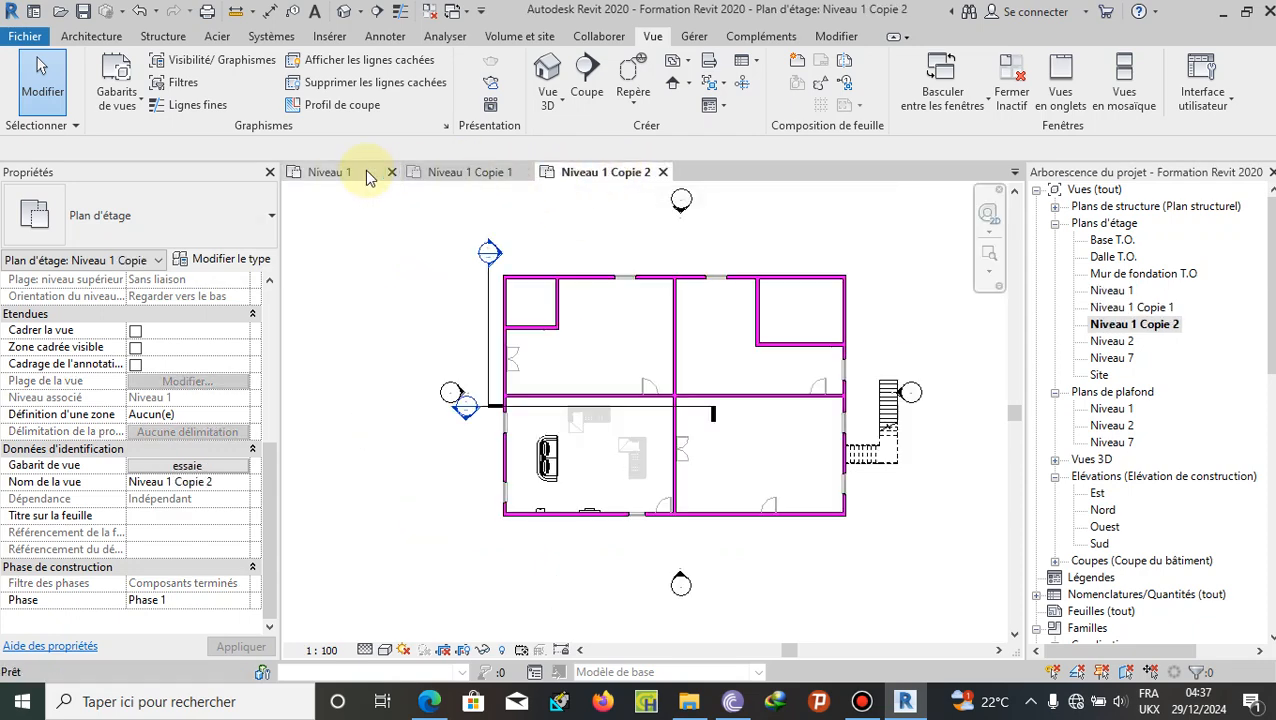
pyautogui.click(330, 172)
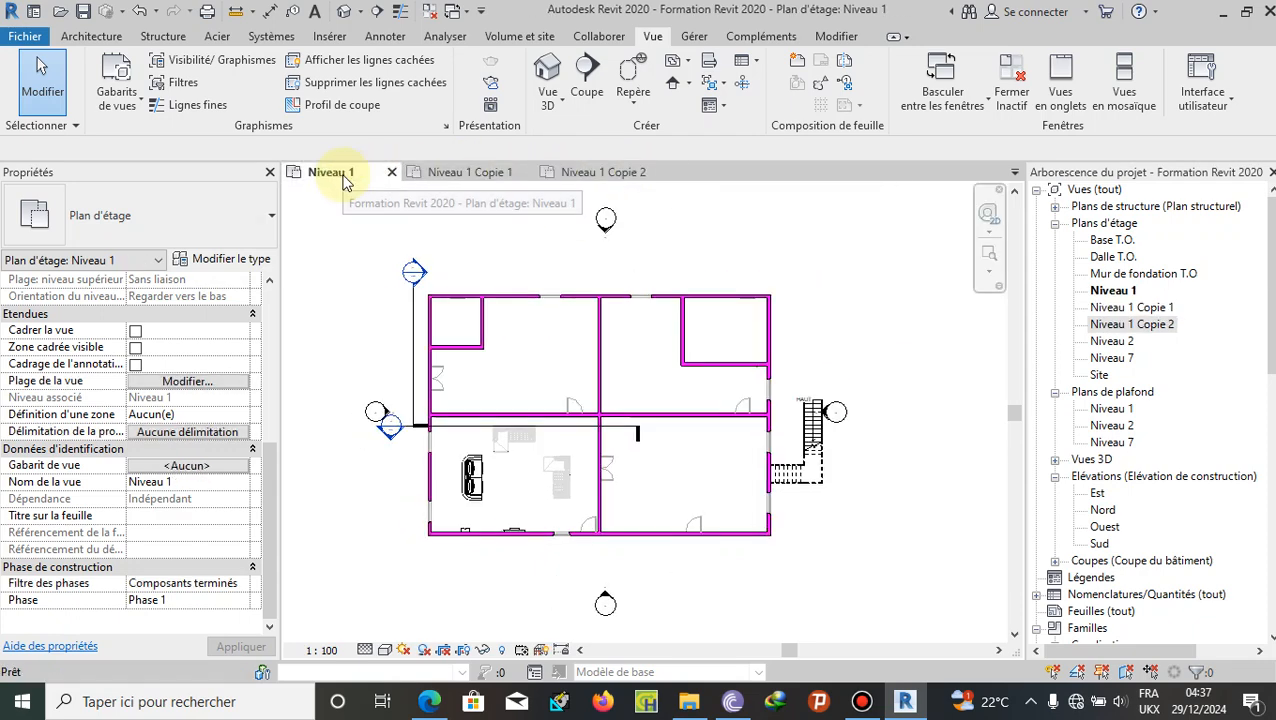
# Step: Review the Niveau 1 Copie 2 view properties and the parameters included in its assigned "essaie" view template, keeping the template assigned
pyautogui.click(570, 173)
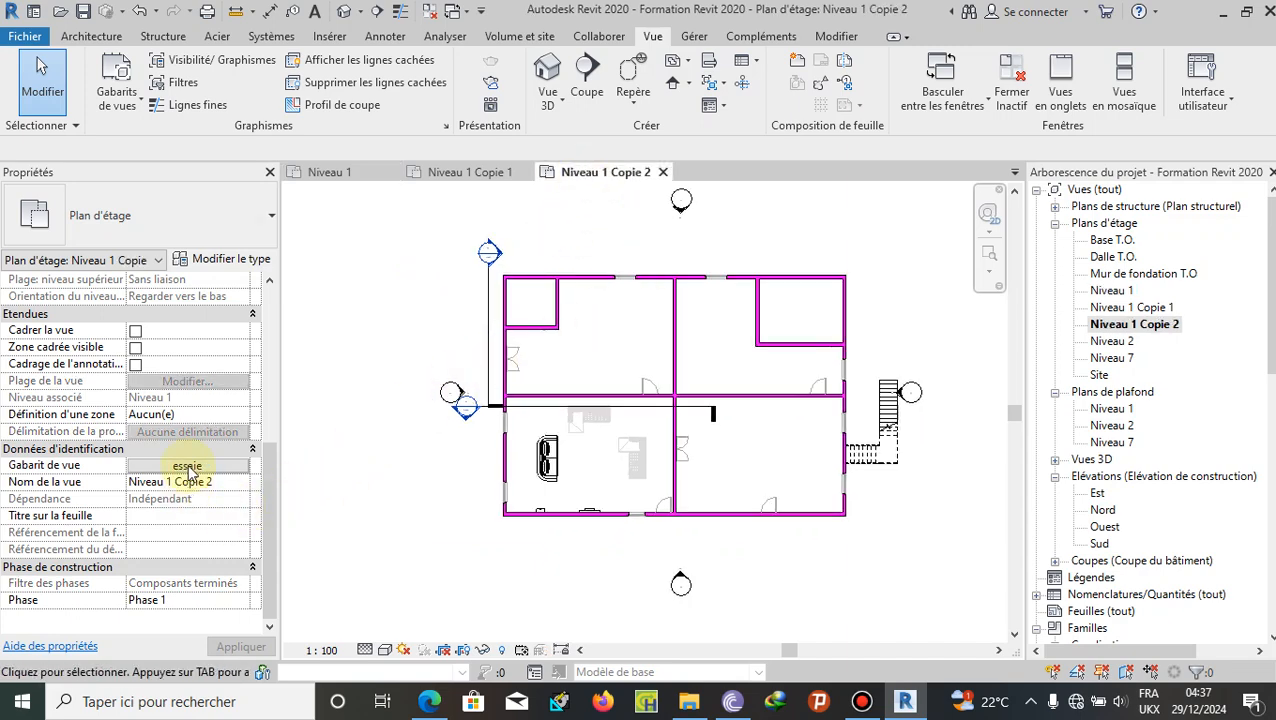
pyautogui.scroll(4, 183, 450)
pyautogui.scroll(3, 183, 447)
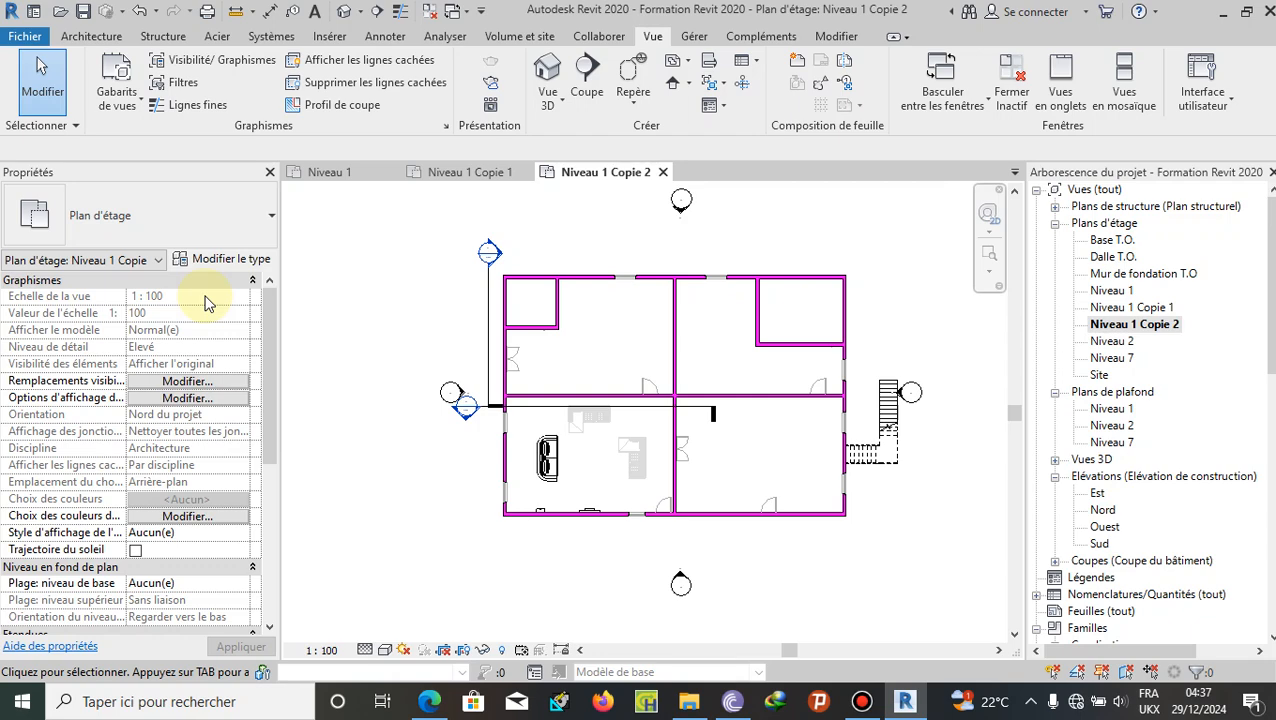
pyautogui.scroll(-7, 203, 330)
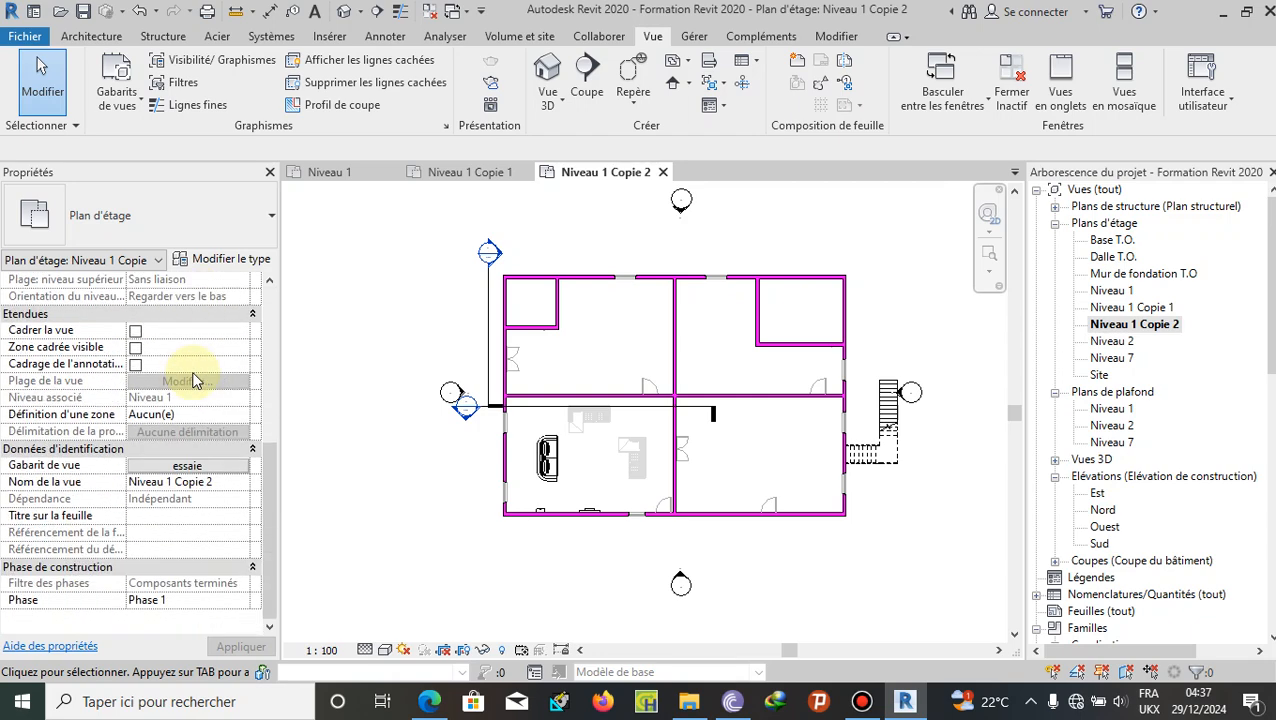
pyautogui.click(206, 467)
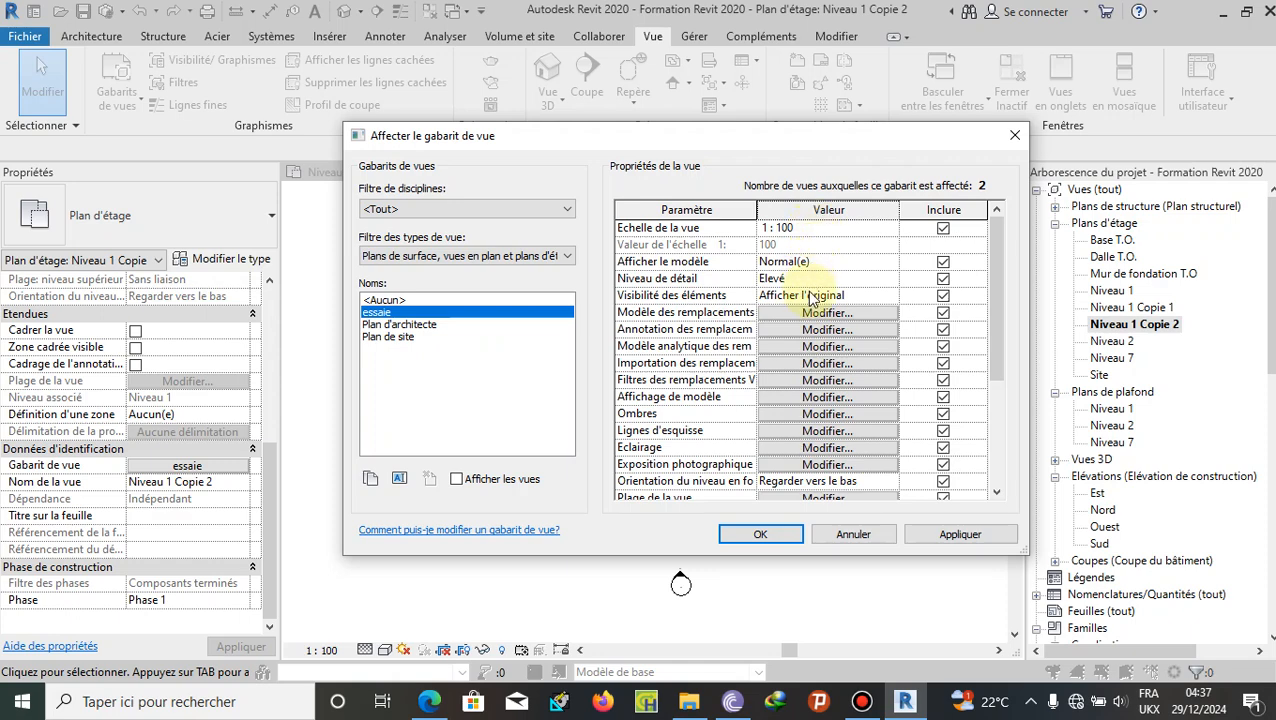
pyautogui.scroll(-5, 821, 380)
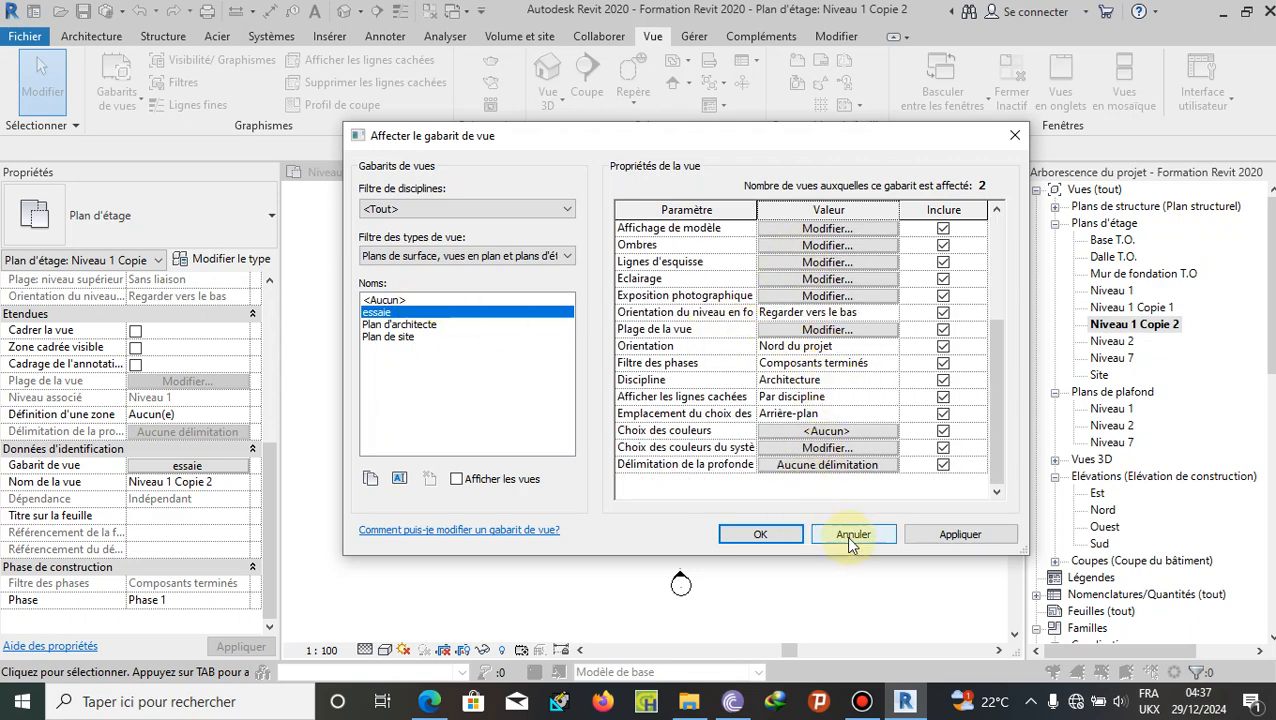
pyautogui.click(940, 537)
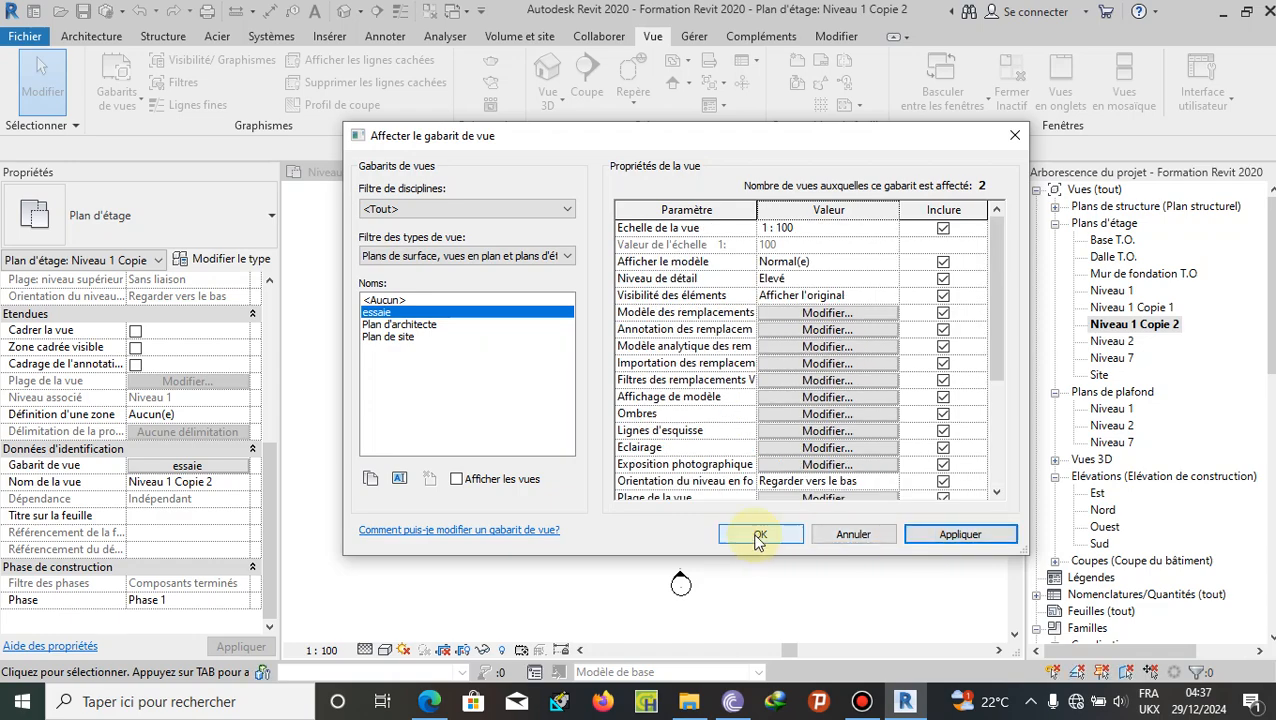
pyautogui.click(756, 537)
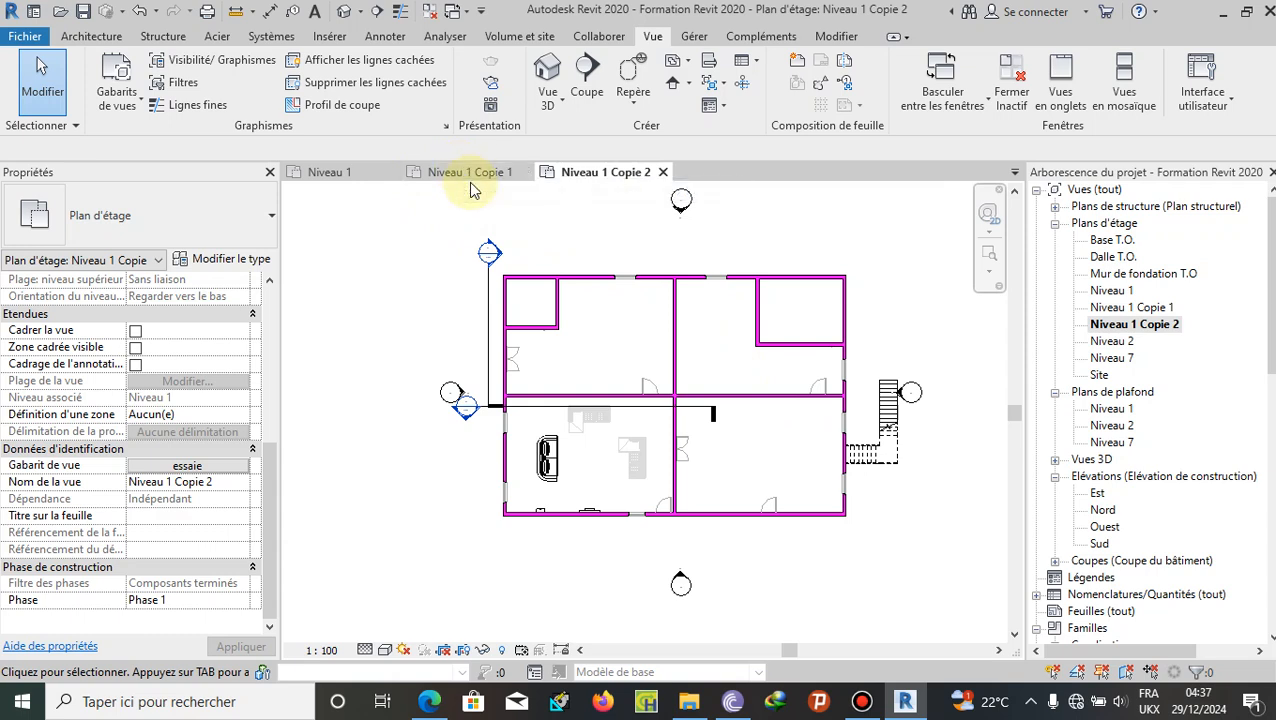
# Step: Check the view template assignment of the Niveau 1 view without changing it
pyautogui.click(340, 171)
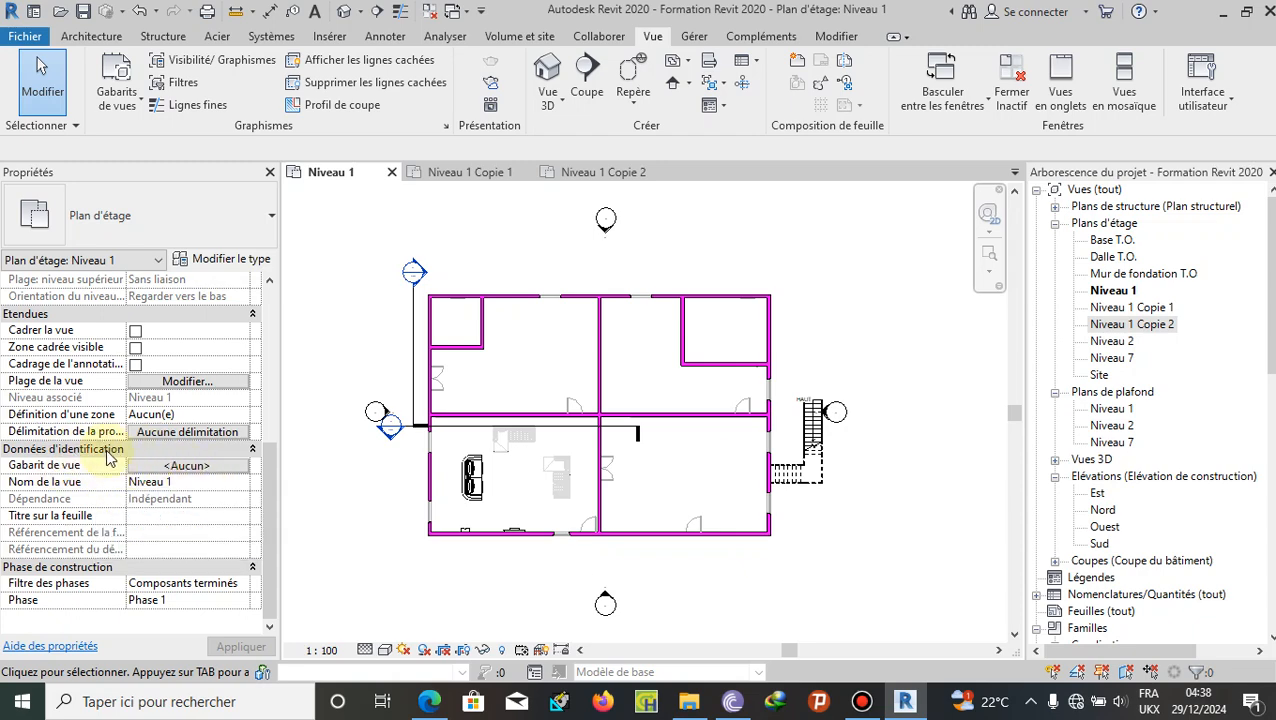
pyautogui.click(226, 468)
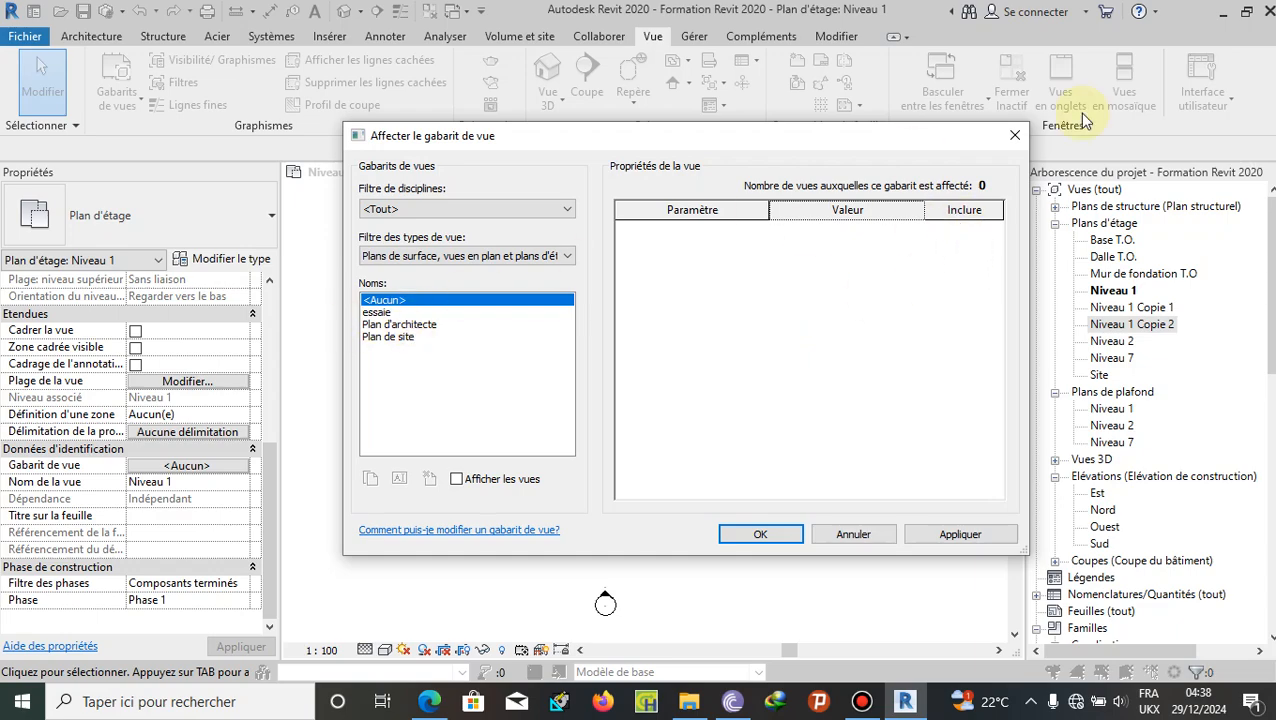
pyautogui.click(1014, 134)
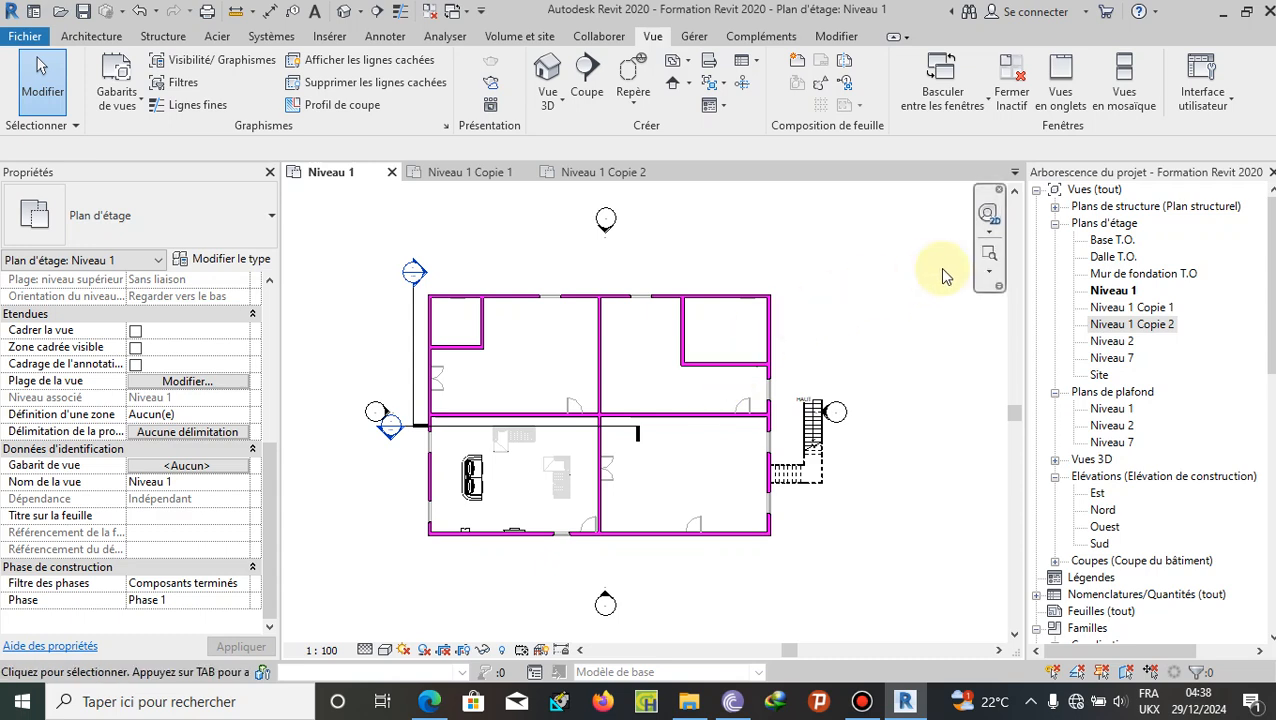